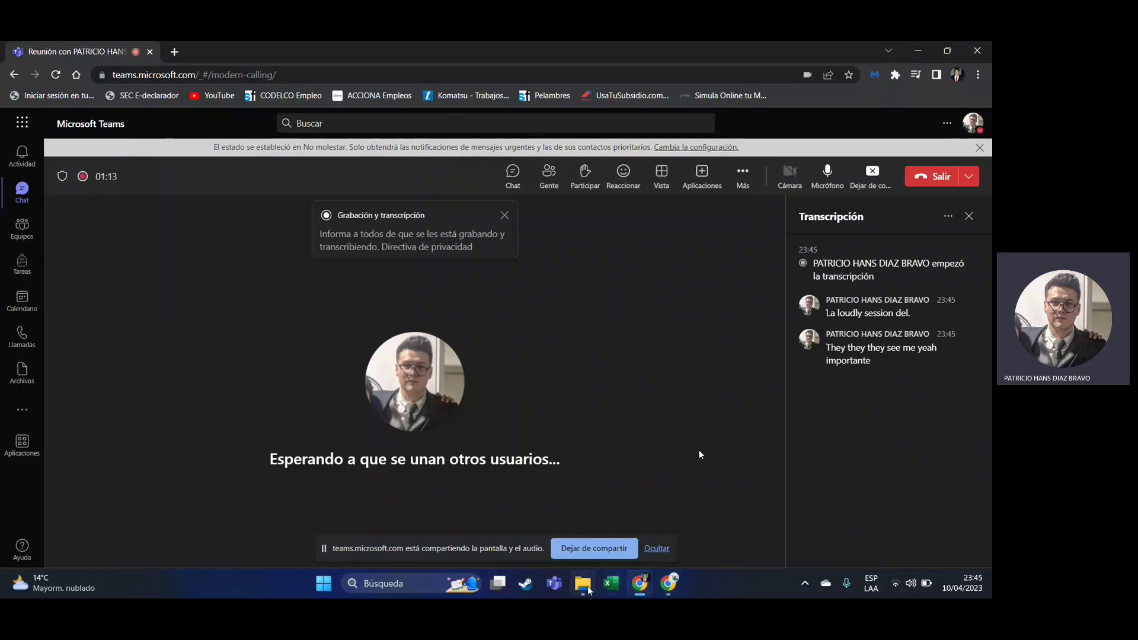
# Switch to the CADe_SIMU folder in File Explorer and launch CADe_SIMU.exe.
pyautogui.moveTo(589, 590)
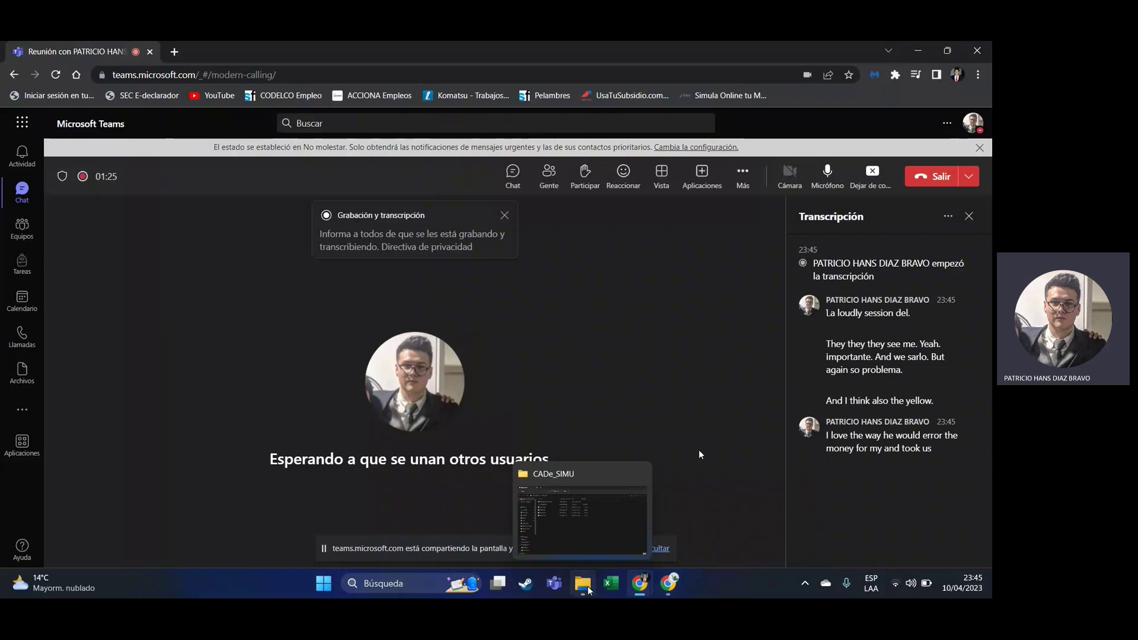
pyautogui.click(589, 590)
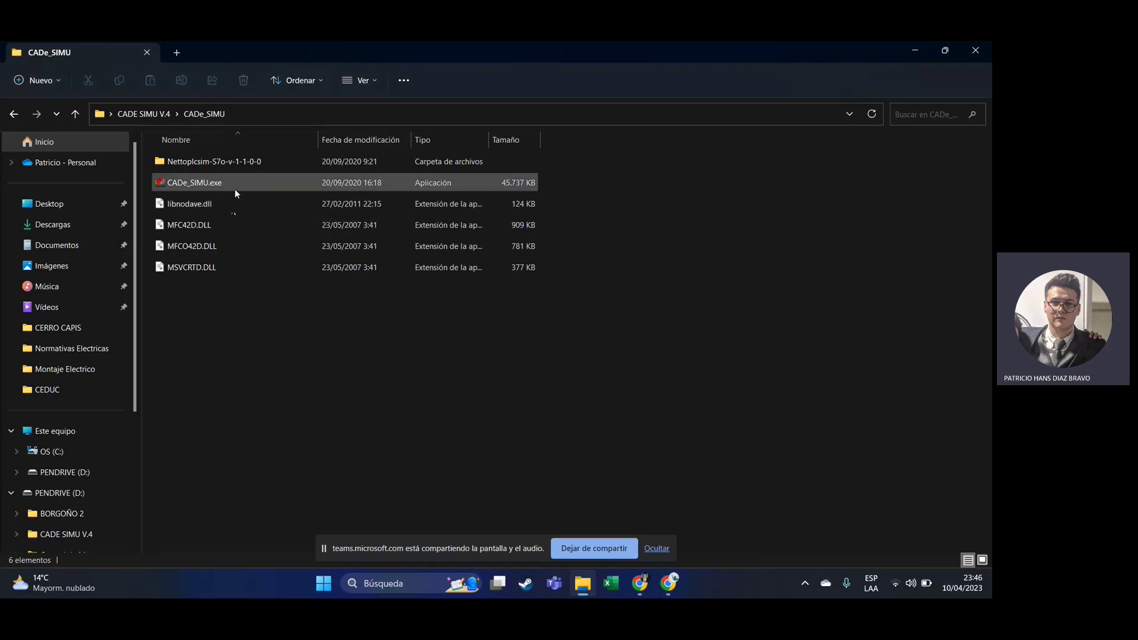
pyautogui.doubleClick(235, 189)
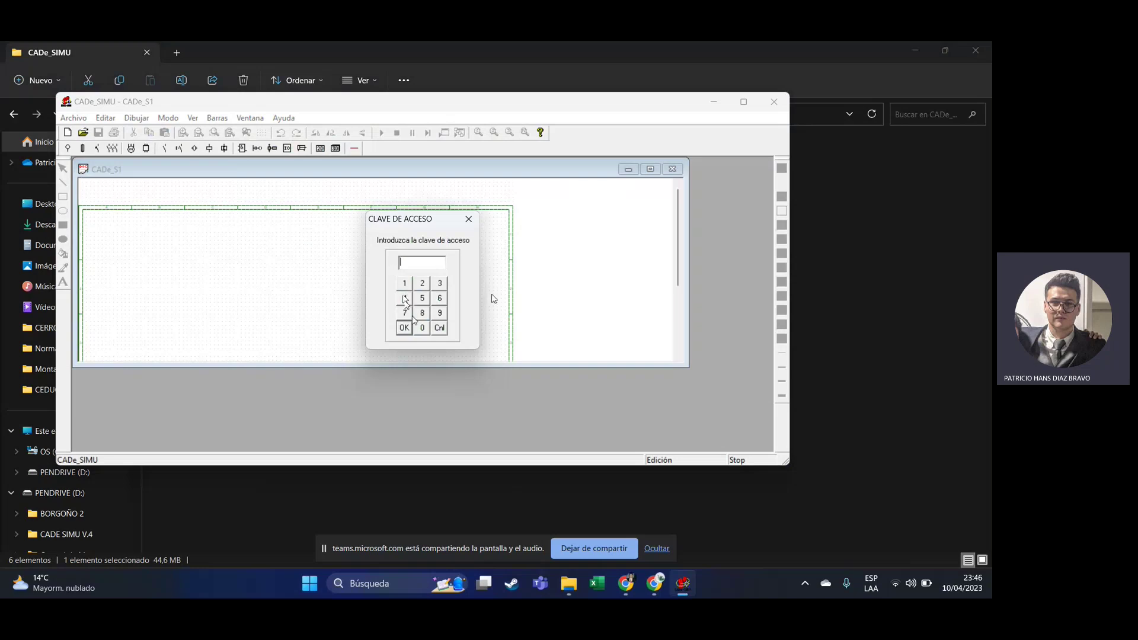
# Enter the access key to unlock the program, and maximize both the blank drawing and the program window.
pyautogui.click(406, 300)
pyautogui.click(439, 311)
pyautogui.click(439, 298)
pyautogui.click(422, 285)
pyautogui.click(403, 327)
pyautogui.click(651, 168)
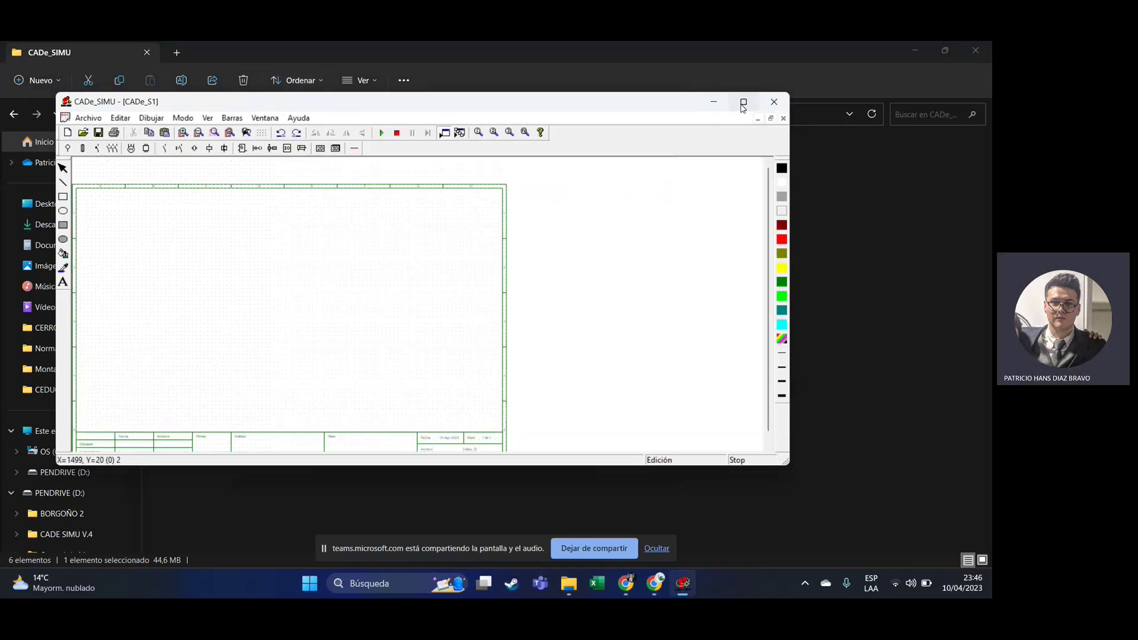
pyautogui.click(743, 102)
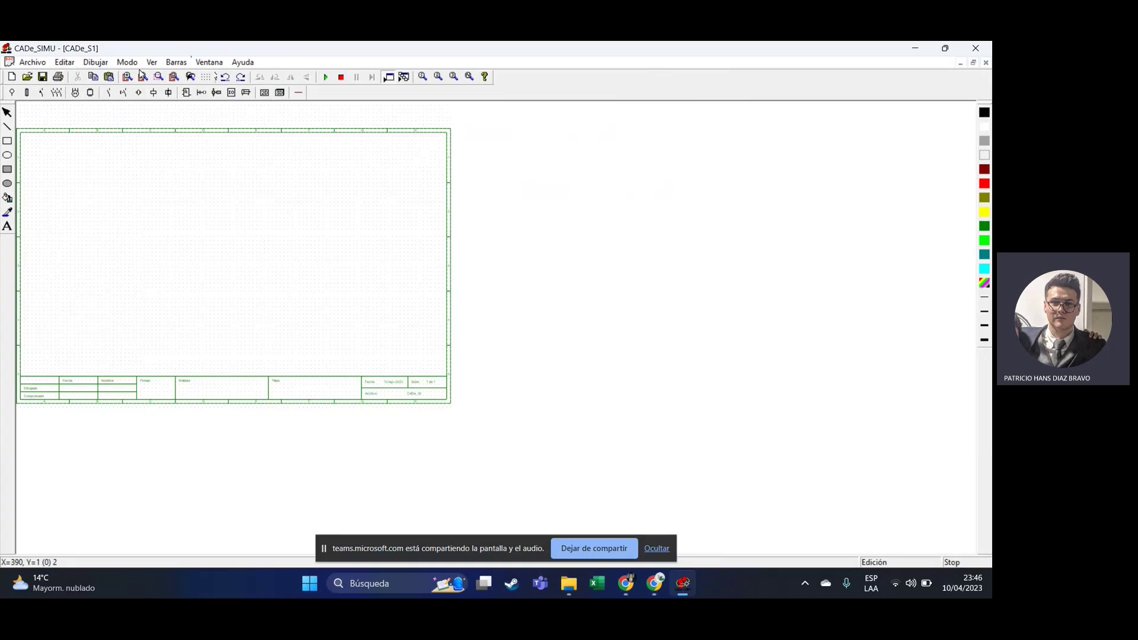
# Set the drawing's sheet format to A3 Formato 2 in the configuration.
pyautogui.click(128, 77)
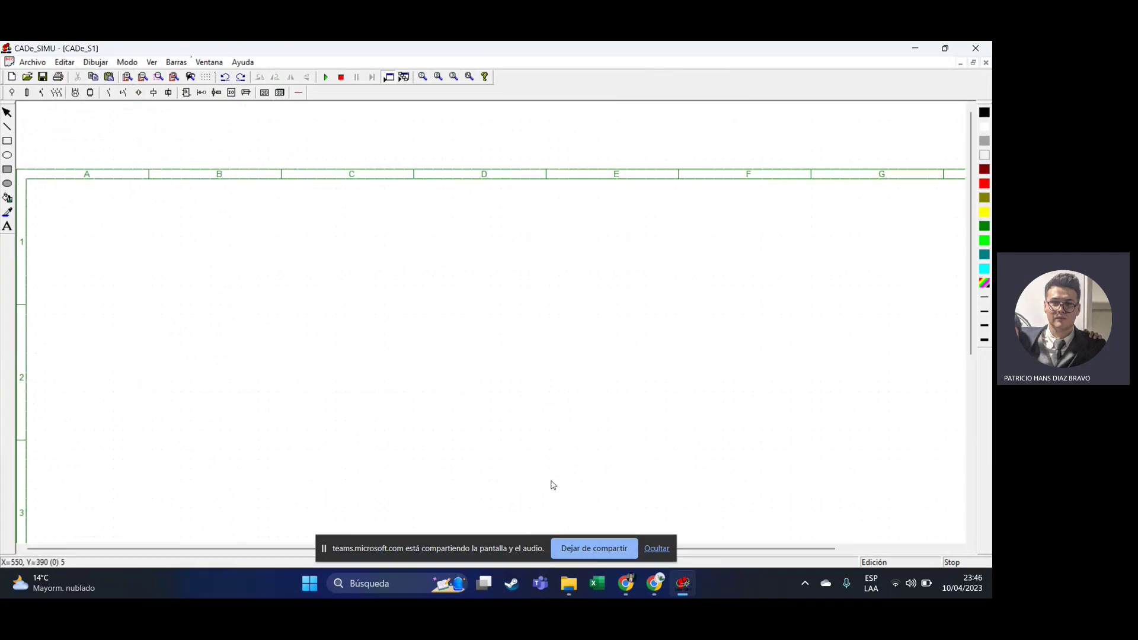
pyautogui.click(656, 548)
pyautogui.scroll(-2, 513, 419)
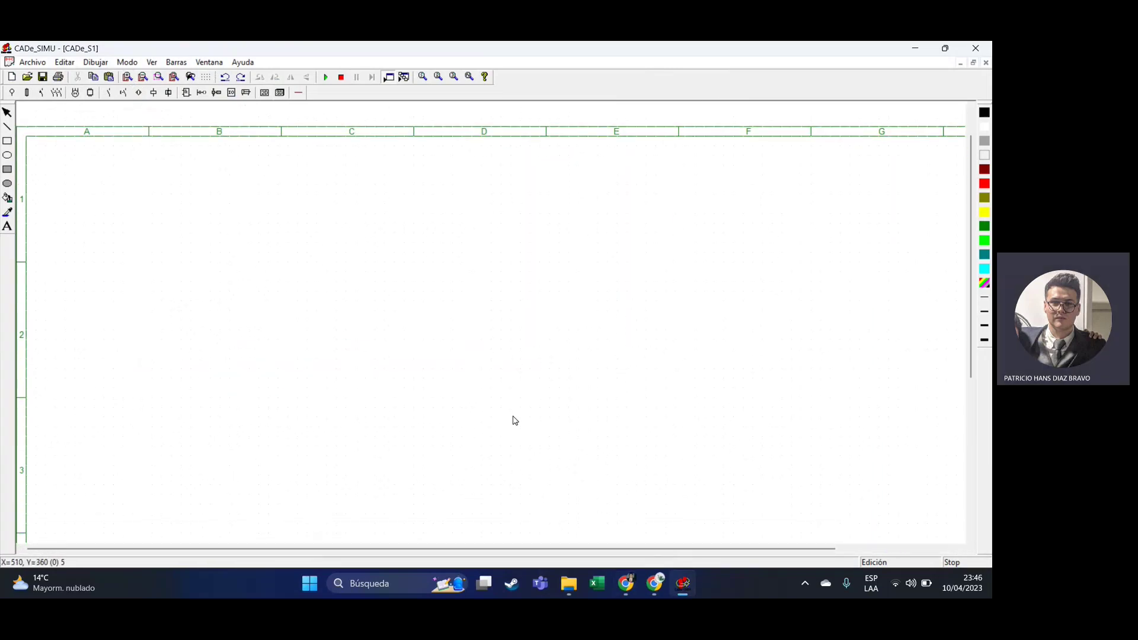
pyautogui.scroll(-2, 589, 361)
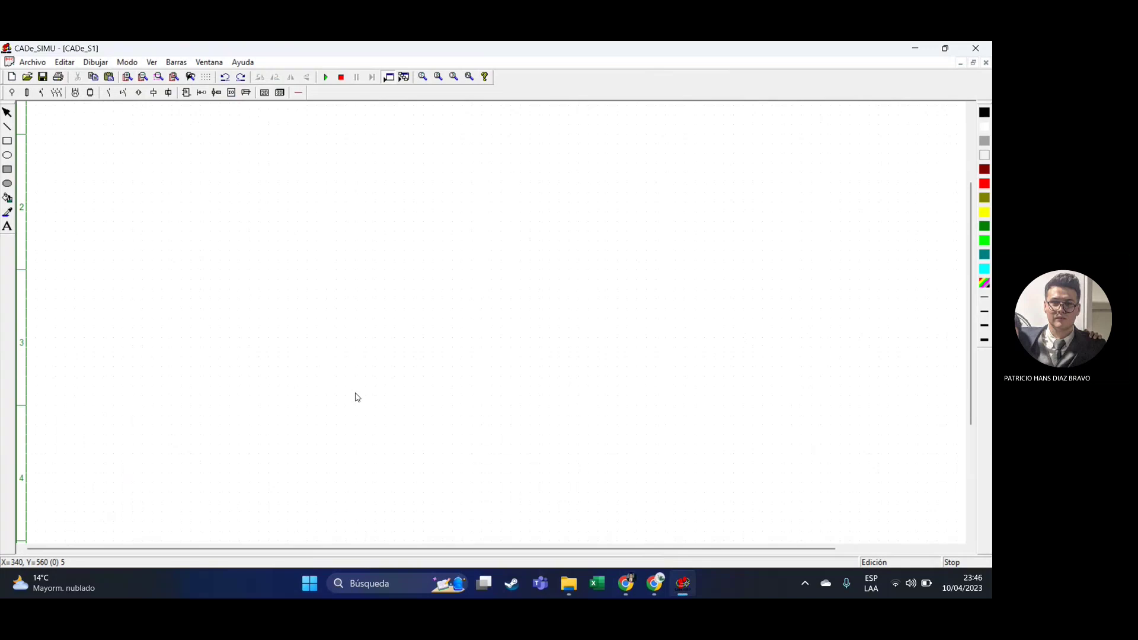
pyautogui.scroll(5, 357, 397)
pyautogui.click(32, 61)
pyautogui.click(45, 235)
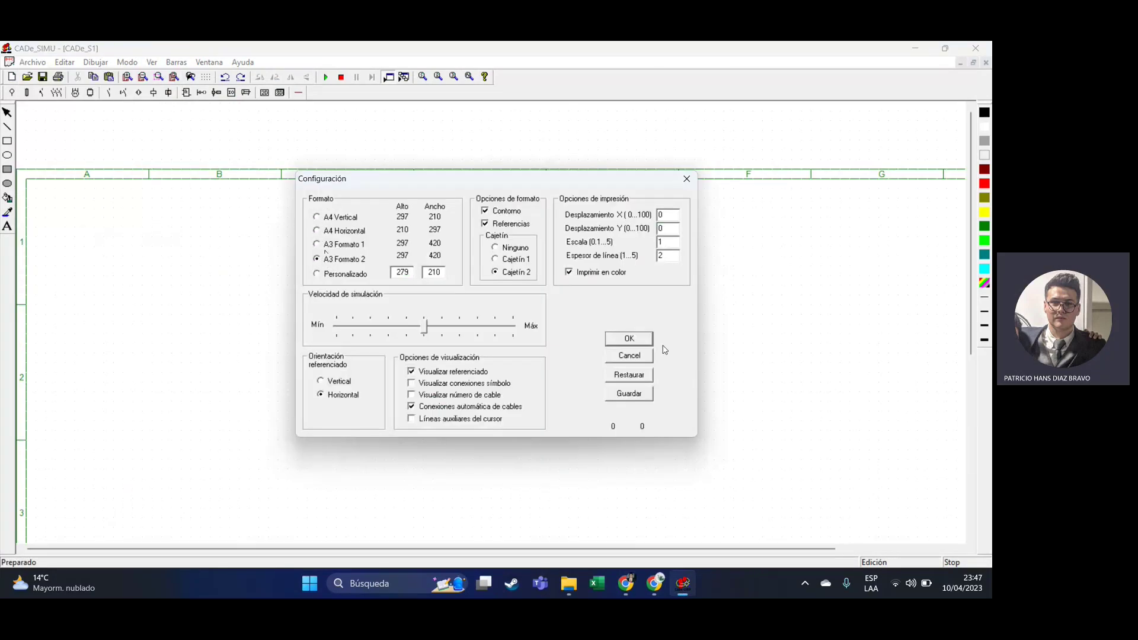
pyautogui.click(634, 341)
# Examine the A3 sheet's full extent and title block, and return to the upper rows of the frame.
pyautogui.scroll(-3, 592, 326)
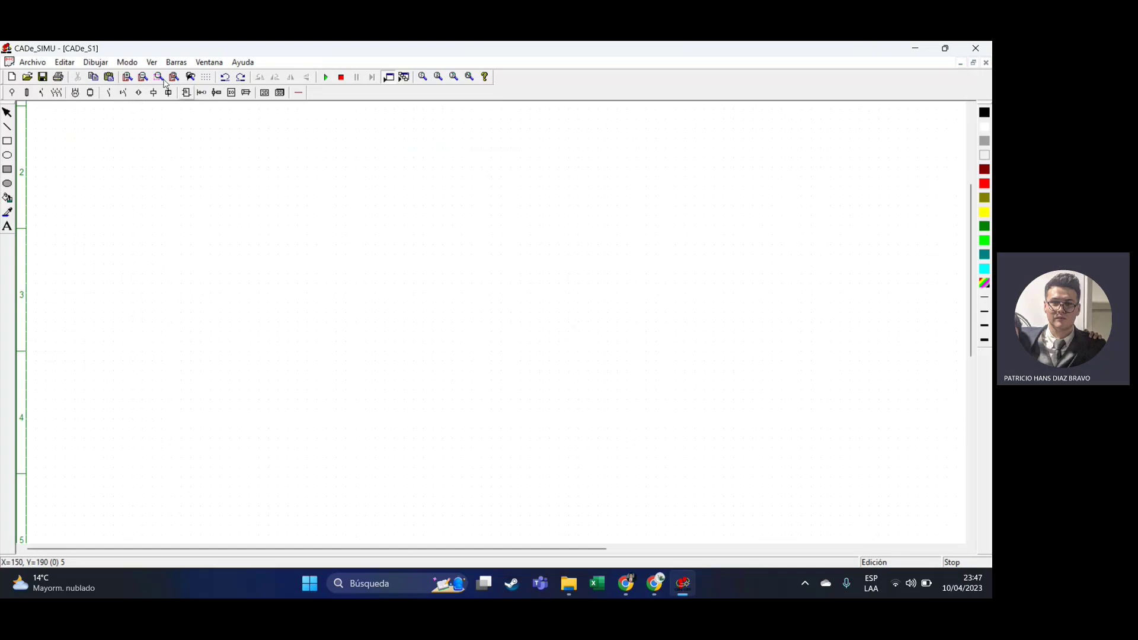
pyautogui.click(144, 77)
pyautogui.click(144, 77)
pyautogui.click(144, 77)
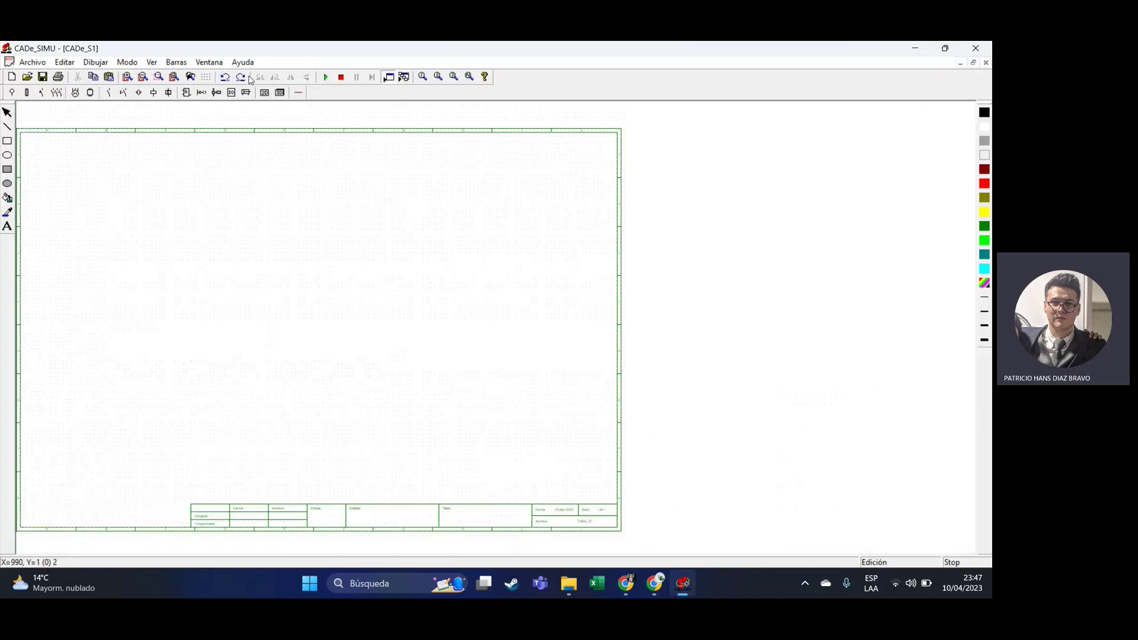
pyautogui.click(127, 77)
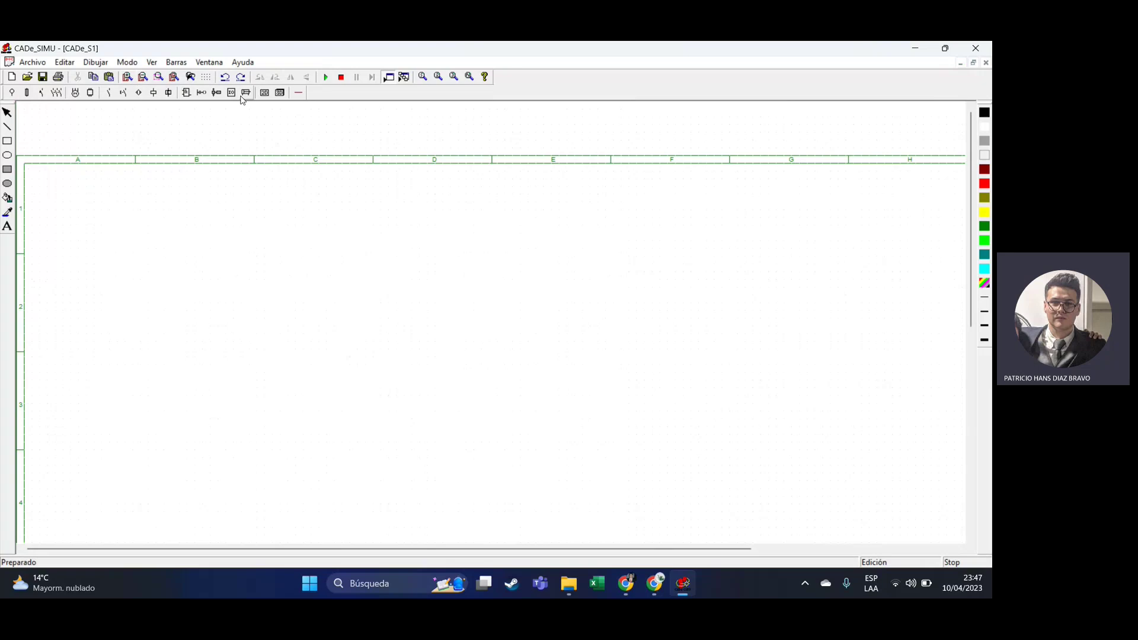
pyautogui.scroll(-3, 520, 285)
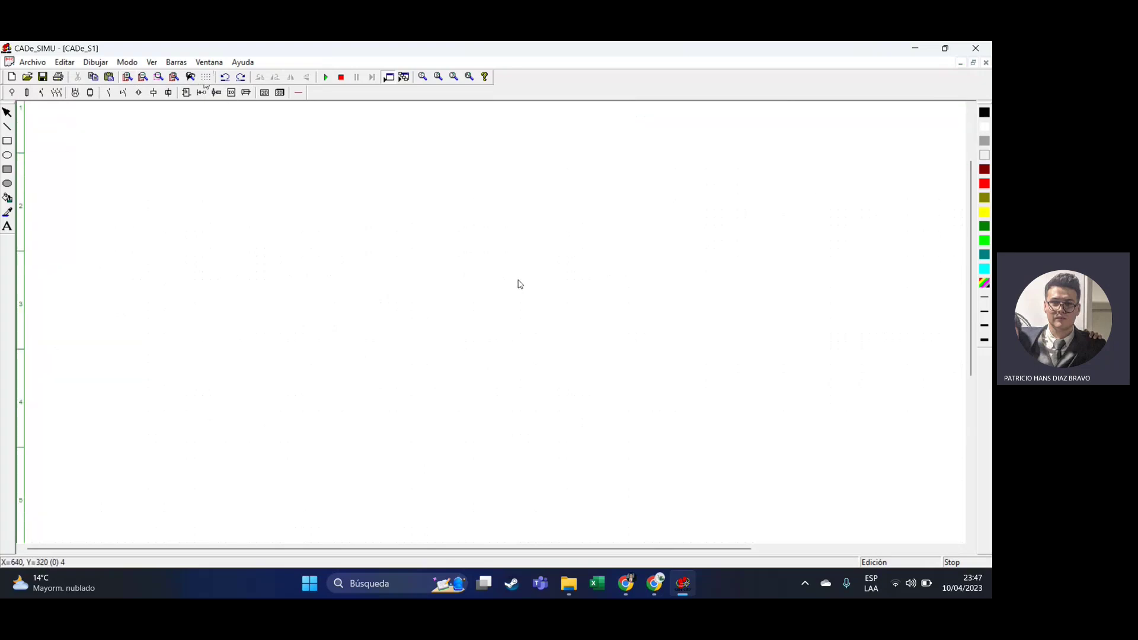
pyautogui.scroll(3, 510, 305)
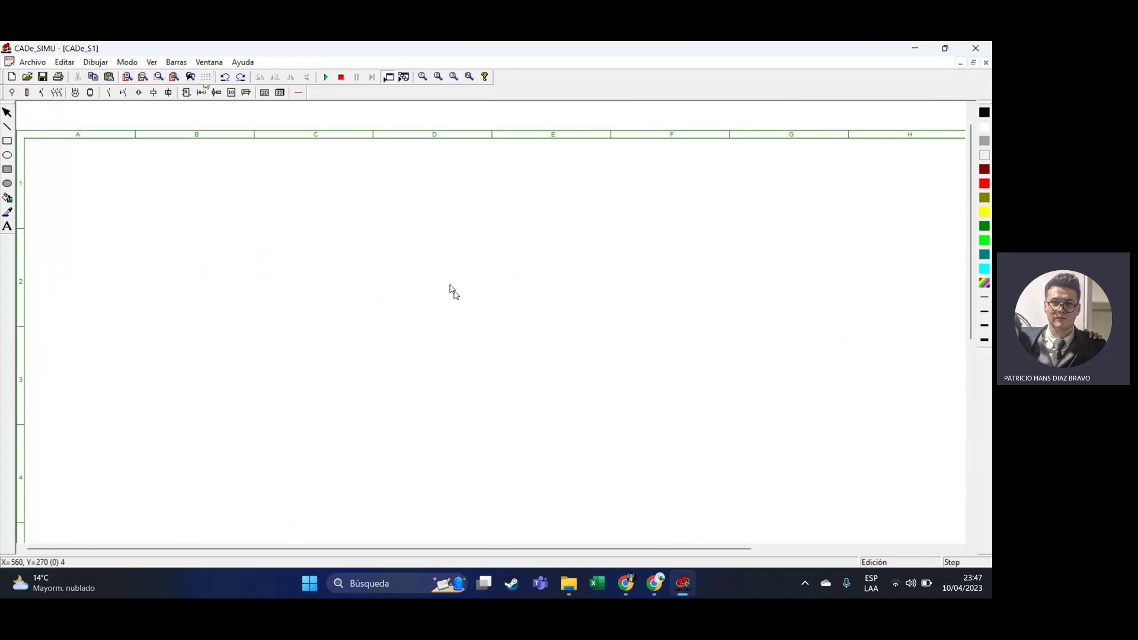
pyautogui.scroll(1, 454, 291)
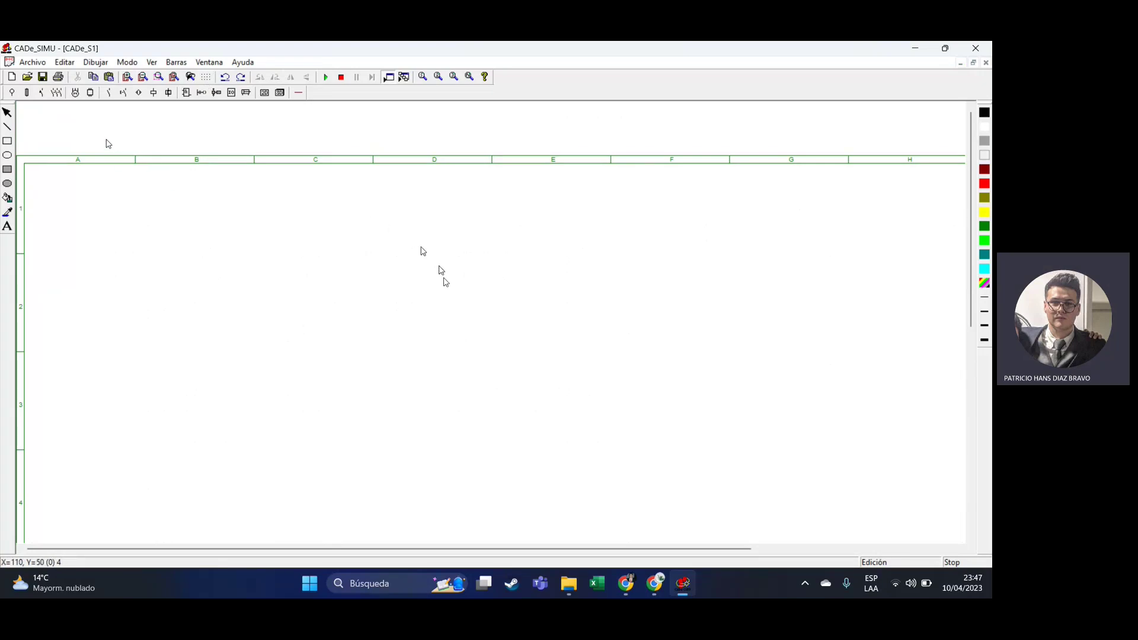
# Place a single-phase L-N supply in column D, near the top of row 2.
pyautogui.click(10, 94)
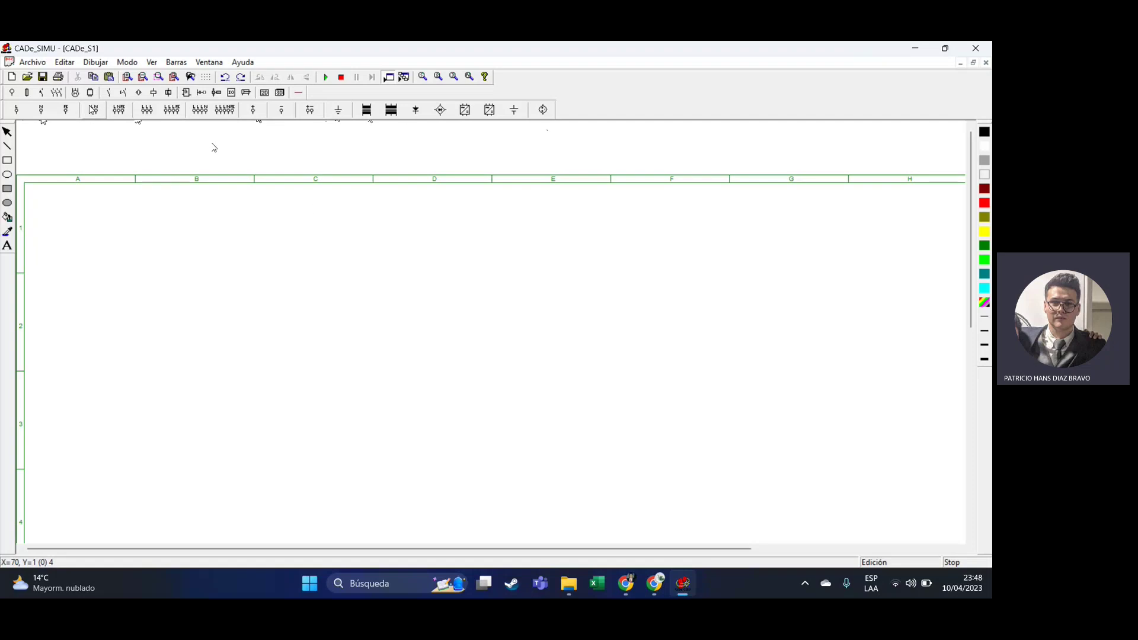
pyautogui.click(92, 110)
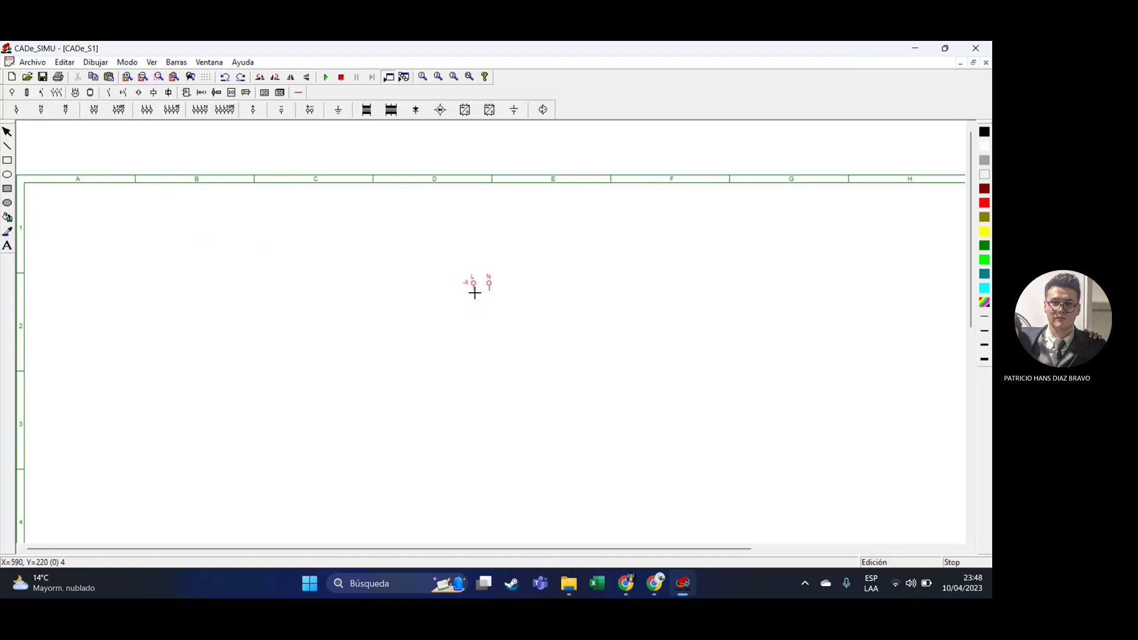
pyautogui.click(474, 294)
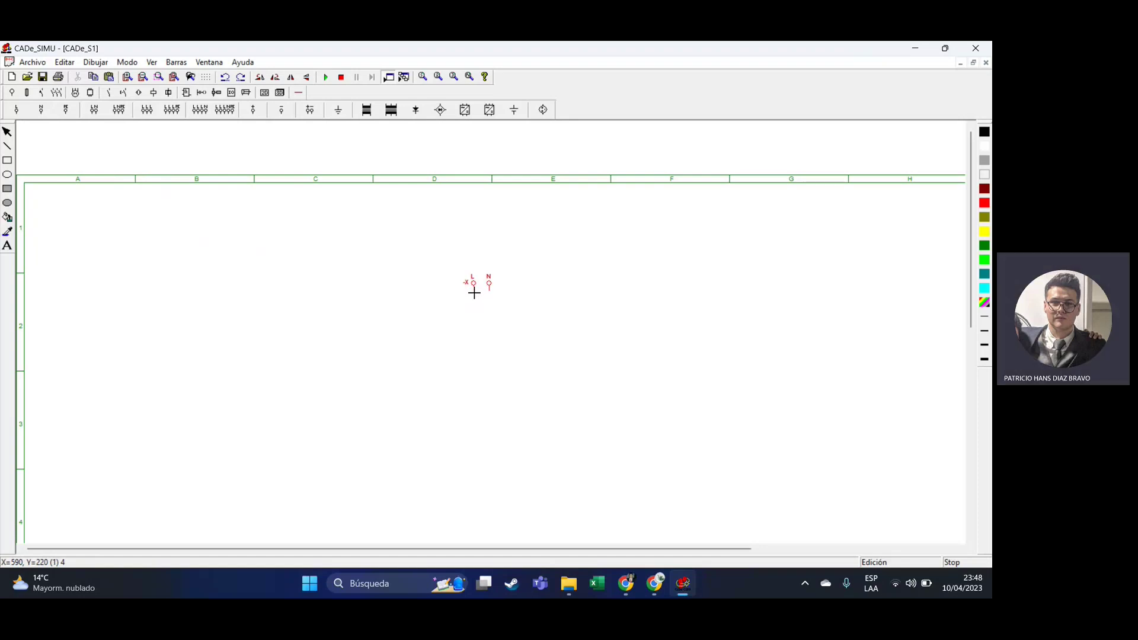
pyautogui.click(474, 293)
# Place nine more L-N supplies scattered across columns C to E, and end the placement.
pyautogui.click(488, 389)
pyautogui.click(385, 376)
pyautogui.click(287, 331)
pyautogui.click(334, 274)
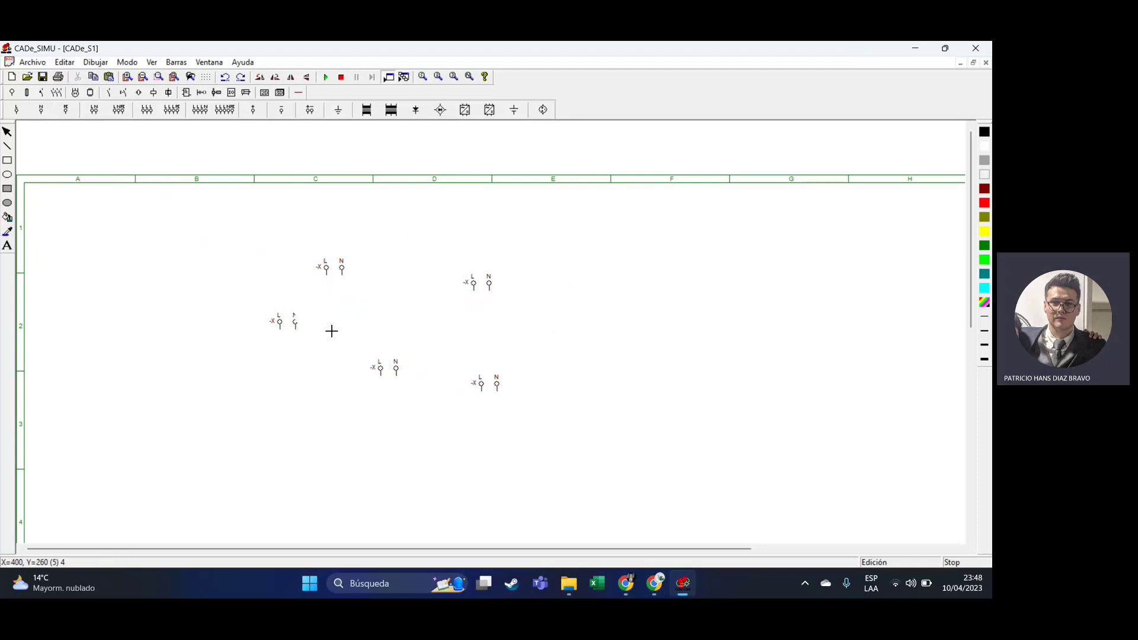
pyautogui.click(334, 367)
pyautogui.click(342, 446)
pyautogui.click(505, 452)
pyautogui.click(345, 419)
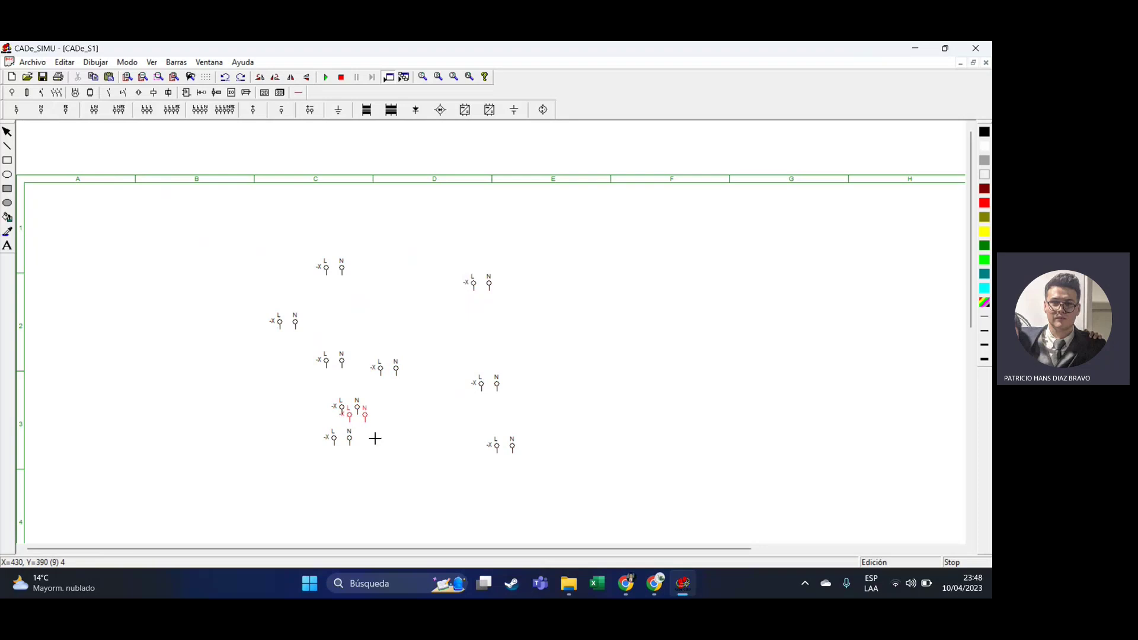
pyautogui.click(415, 457)
pyautogui.press('Escape')
# Delete all the extra L-N supplies, keeping only the first one placed in column D.
pyautogui.click(341, 271)
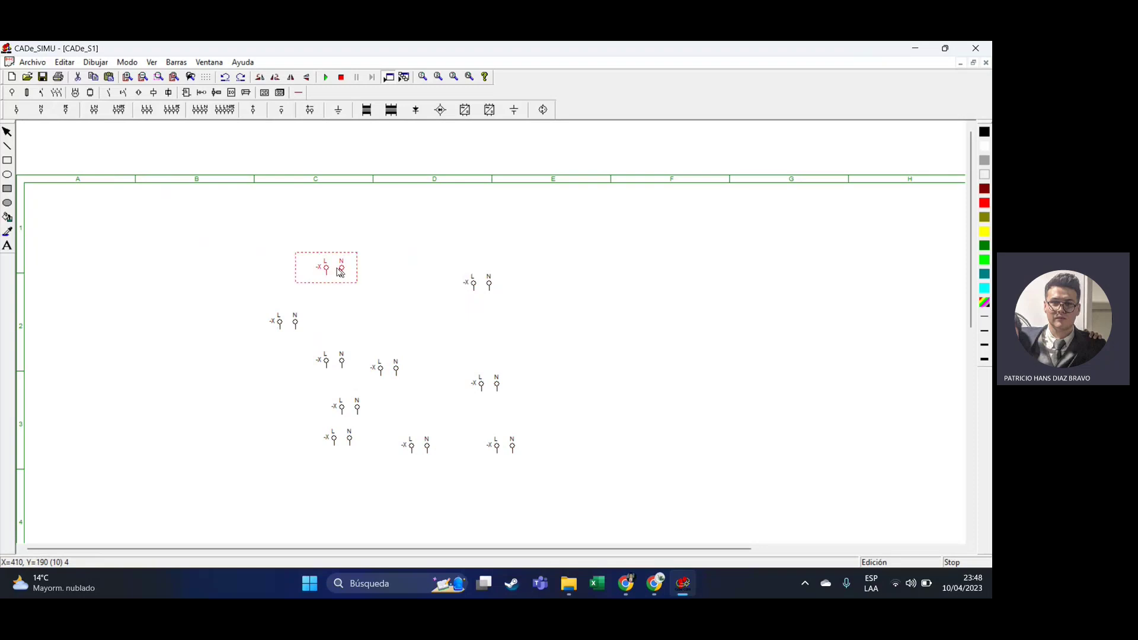
pyautogui.press('Delete')
pyautogui.moveTo(242, 291); pyautogui.dragTo(566, 513)
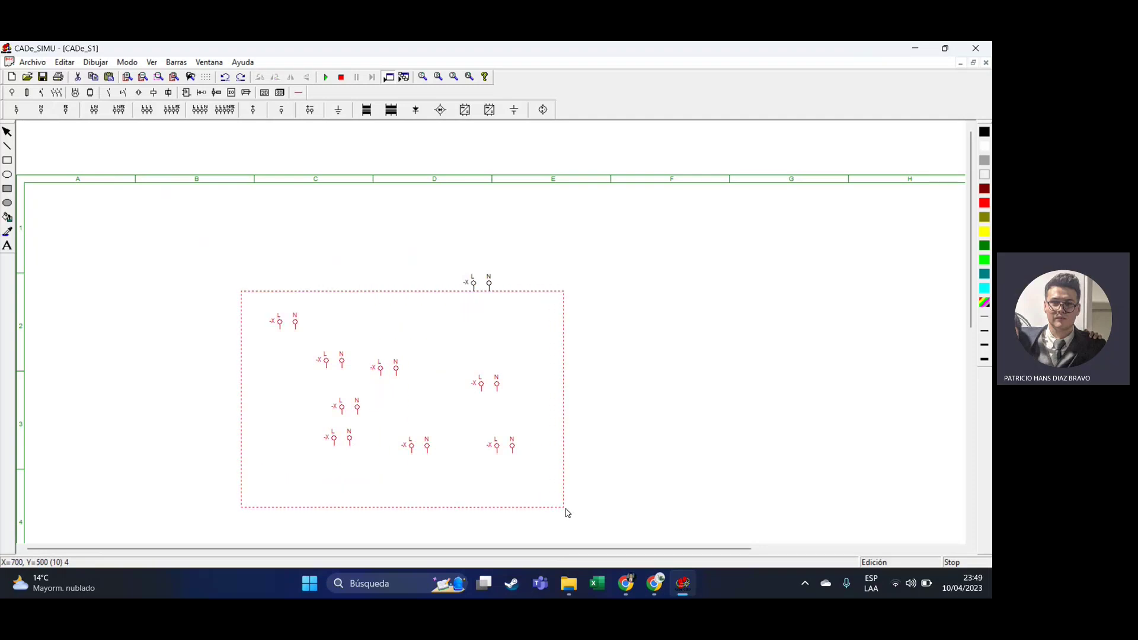
pyautogui.press('Delete')
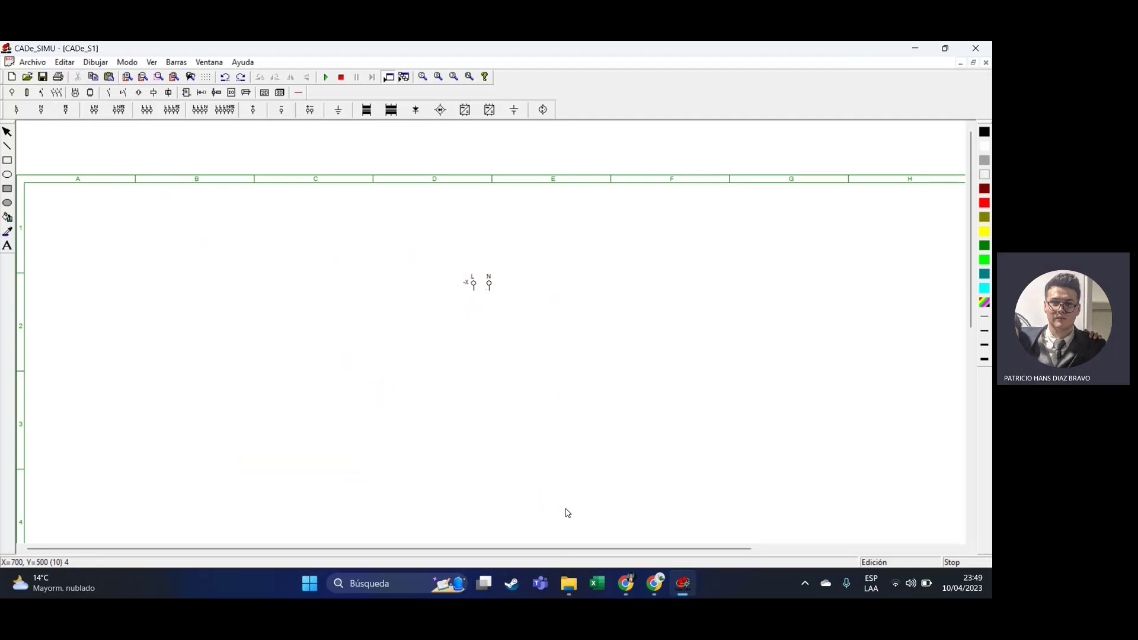
# Move the L-N supply up into row 1 of column D and deselect it.
pyautogui.click(462, 274)
pyautogui.click(495, 289)
pyautogui.moveTo(495, 290); pyautogui.dragTo(472, 251)
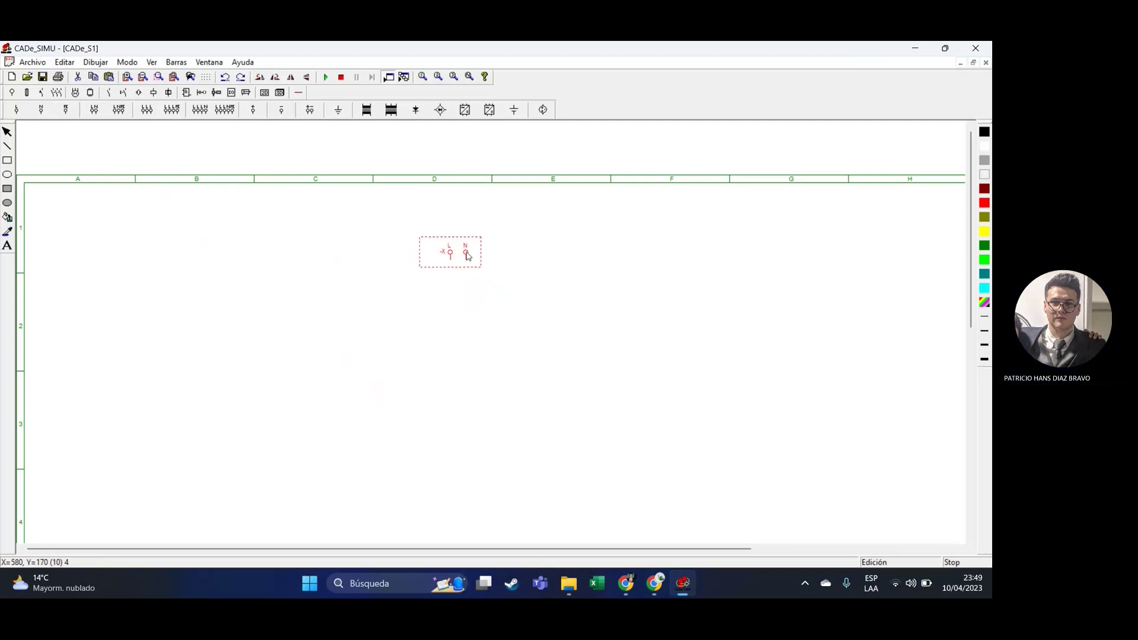
pyautogui.click(485, 303)
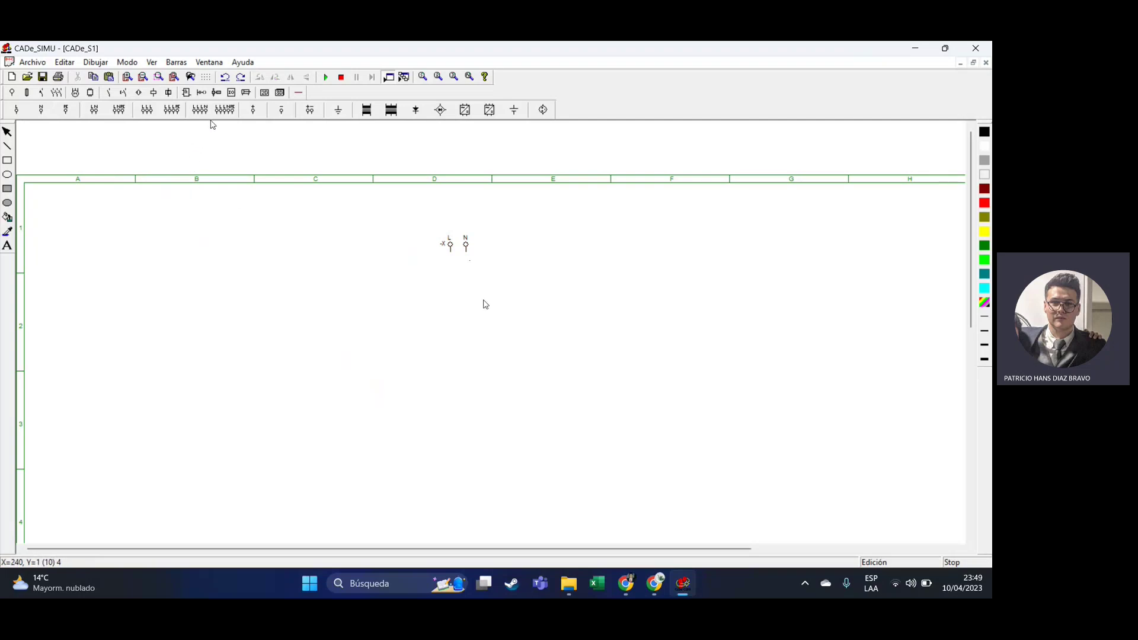
# Place a three-phase supply with terminals L1, L2, L3 and PE in row 1 of column B, level with the L-N supply.
pyautogui.click(171, 109)
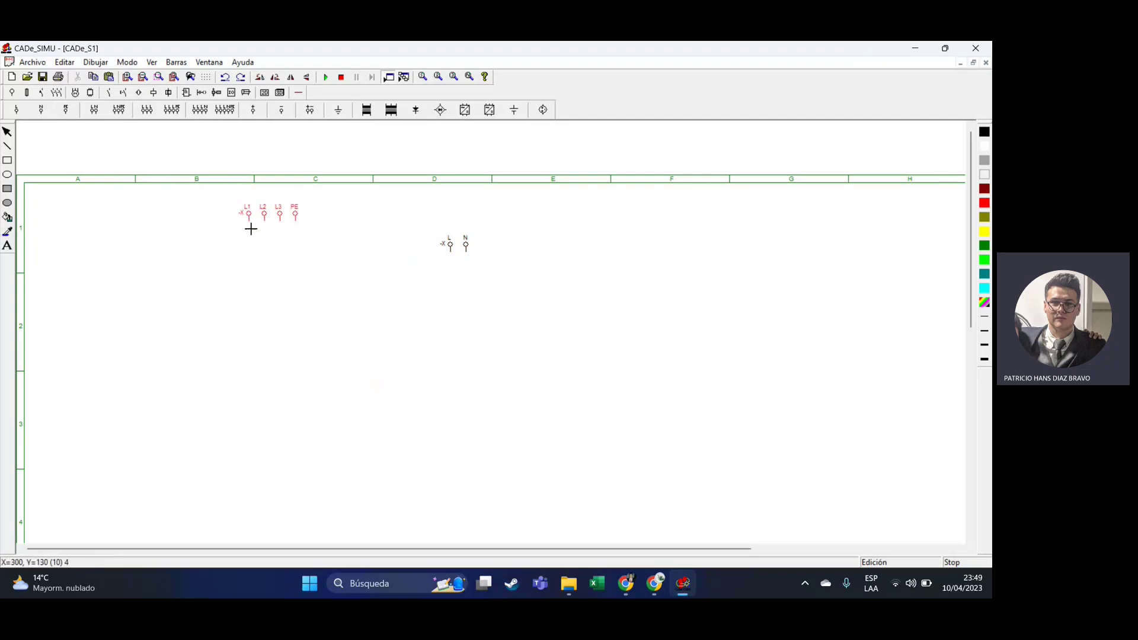
pyautogui.click(182, 259)
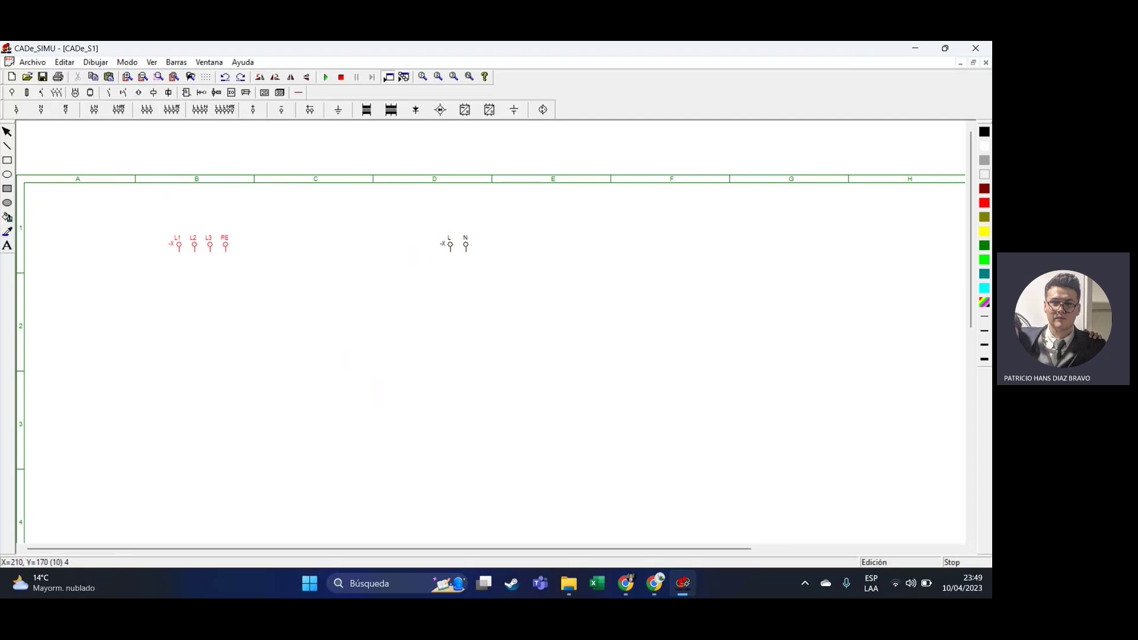
pyautogui.click(189, 254)
# Place a single-pole fuse with neutral, a single-pole fused disconnector with neutral and a three-pole fused disconnector side by side below the supplies.
pyautogui.scroll(-1, 303, 267)
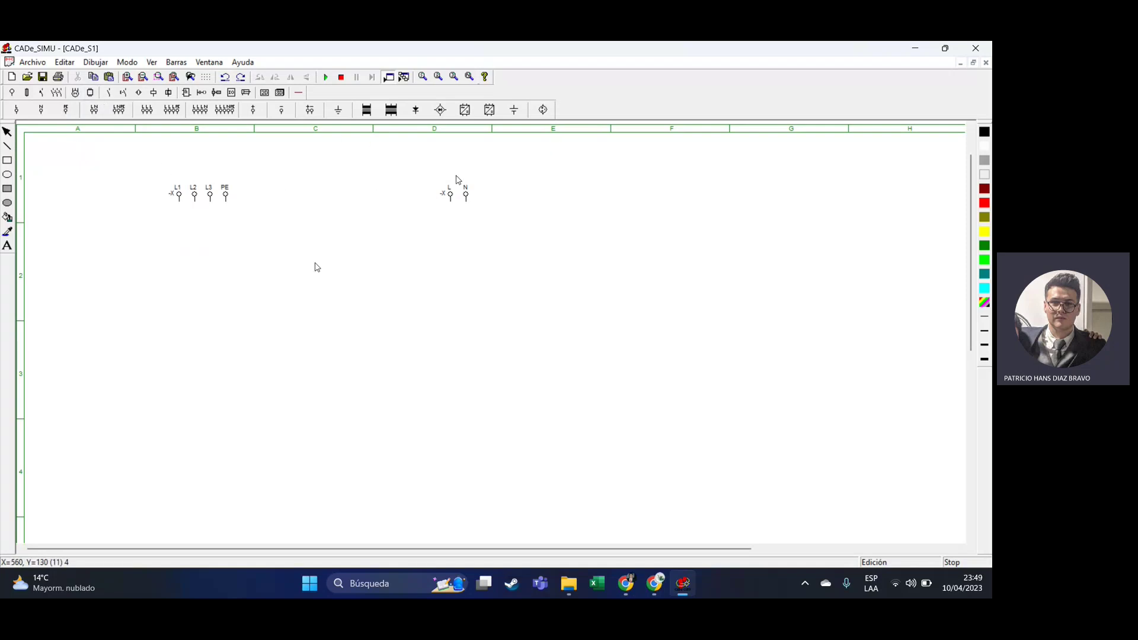
pyautogui.click(38, 92)
pyautogui.click(42, 109)
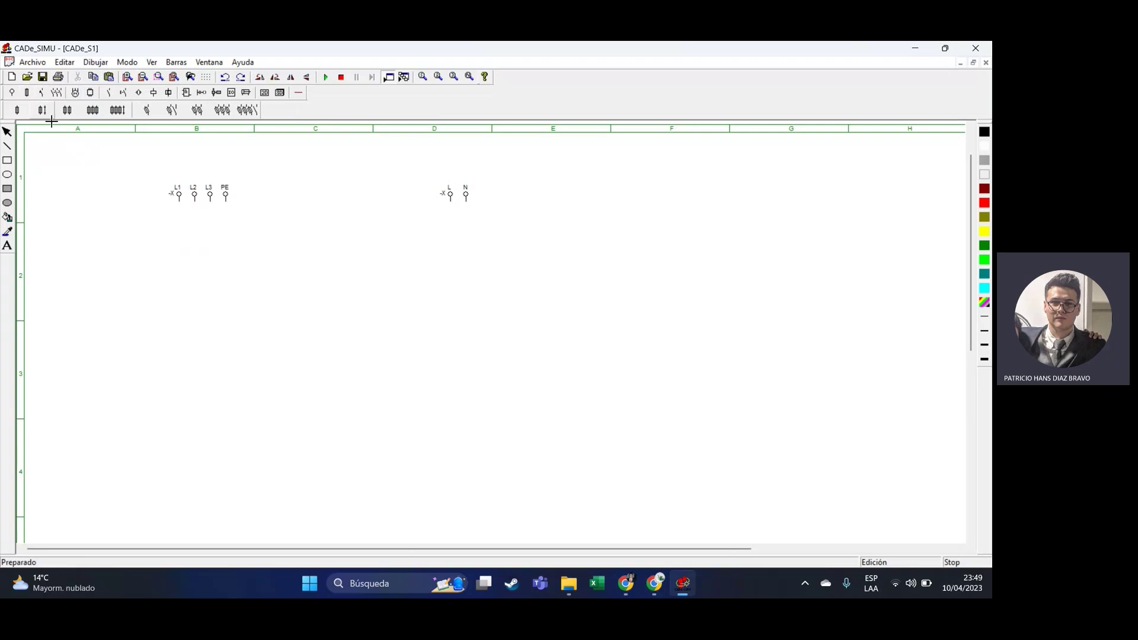
pyautogui.click(187, 314)
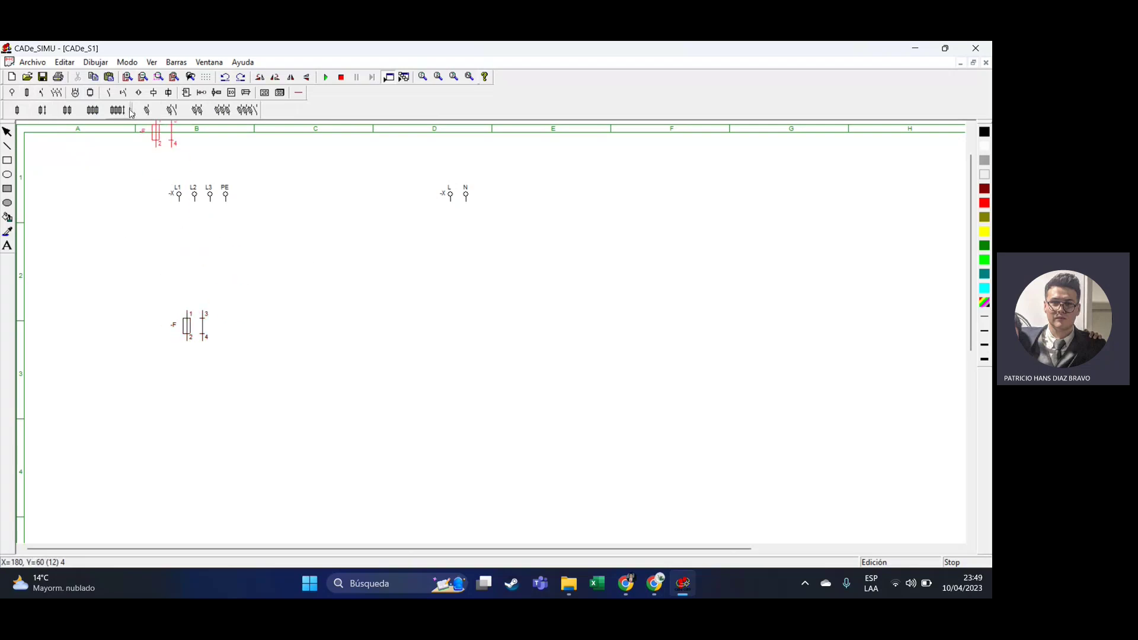
pyautogui.click(171, 113)
pyautogui.click(272, 313)
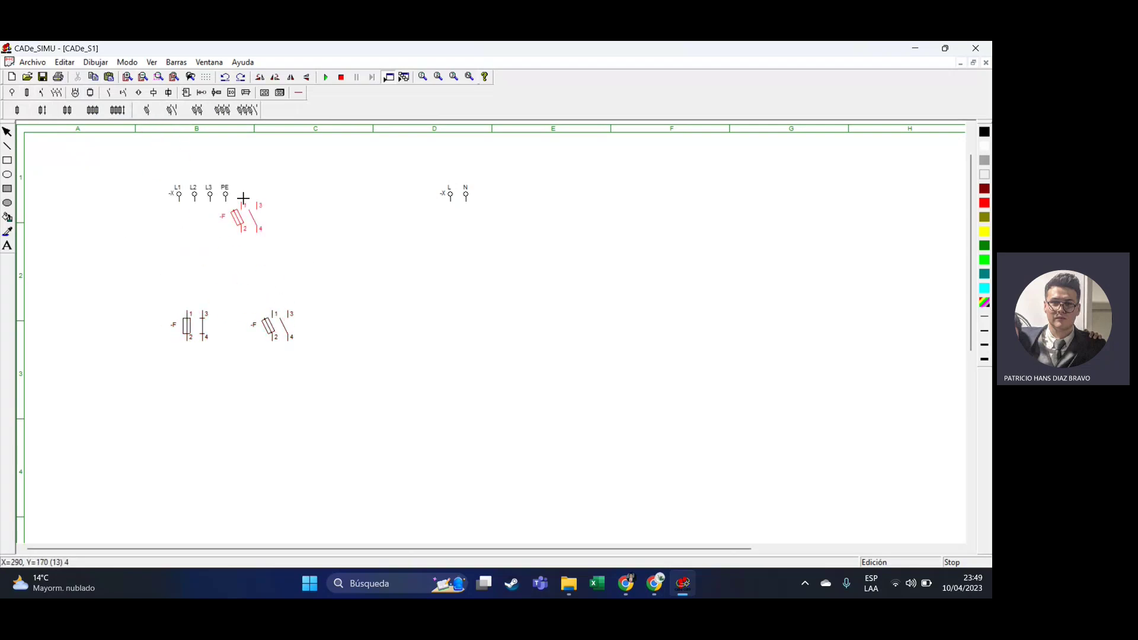
pyautogui.click(198, 112)
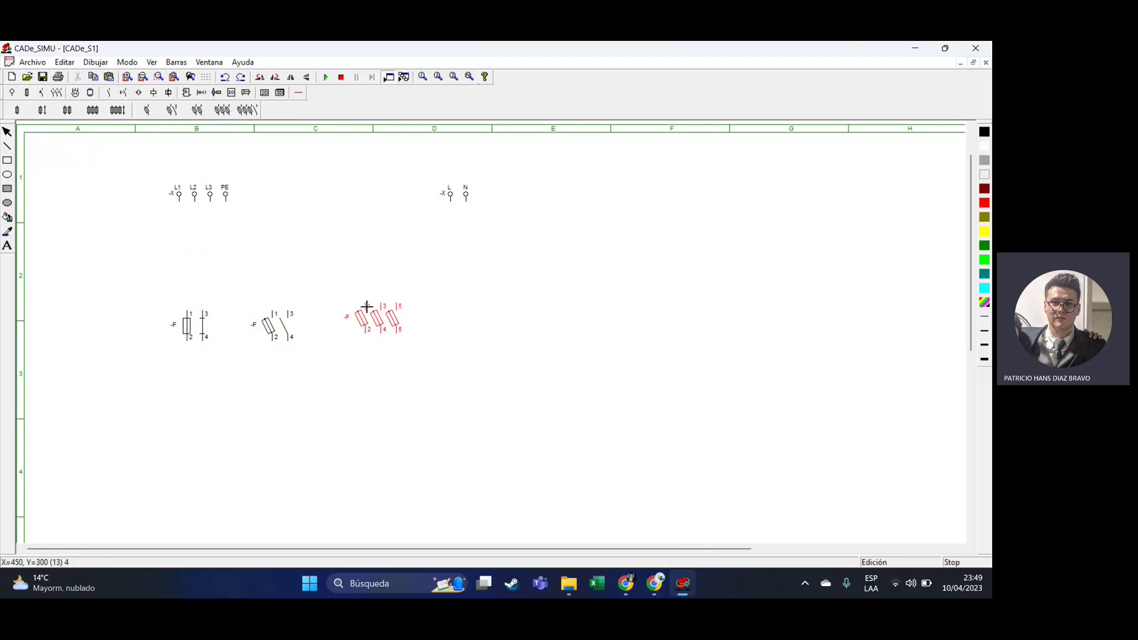
pyautogui.click(366, 307)
# Delete the three fuse components below the supplies.
pyautogui.moveTo(157, 265); pyautogui.dragTo(484, 439)
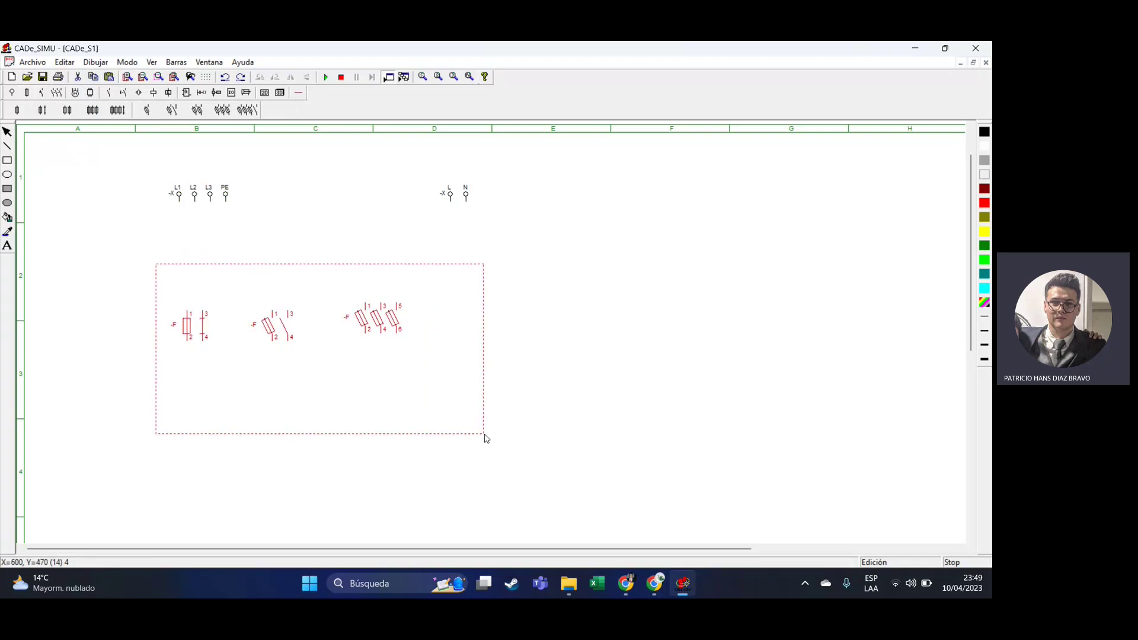
pyautogui.press('Delete')
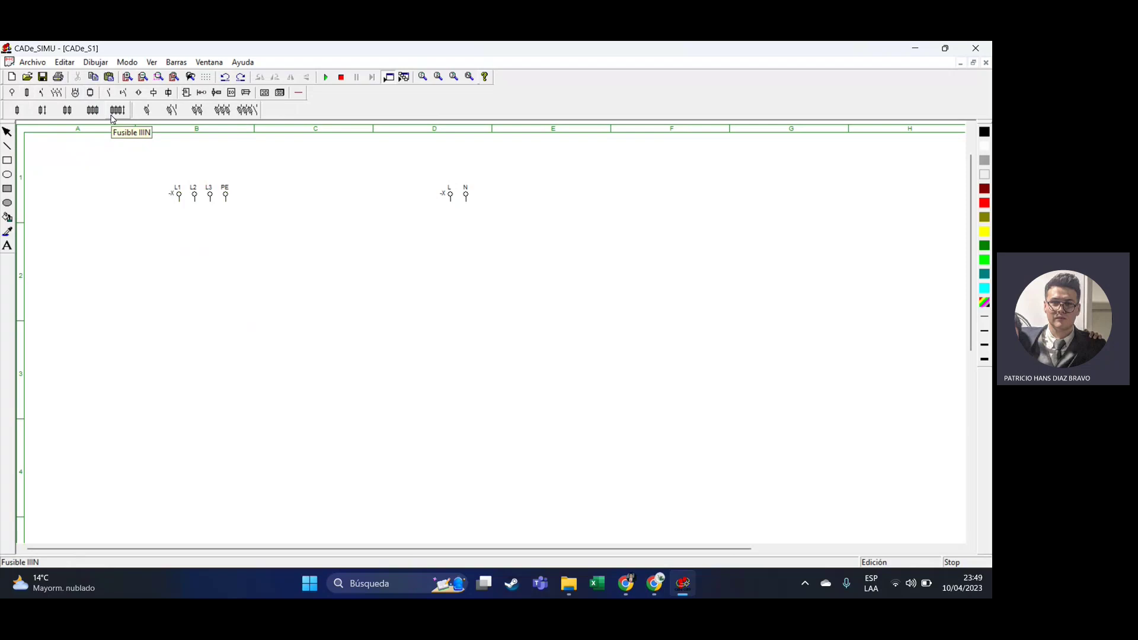
# Show the automatic and differential switch components, check the Teams meeting window and return to CADe_SIMU.
pyautogui.click(40, 93)
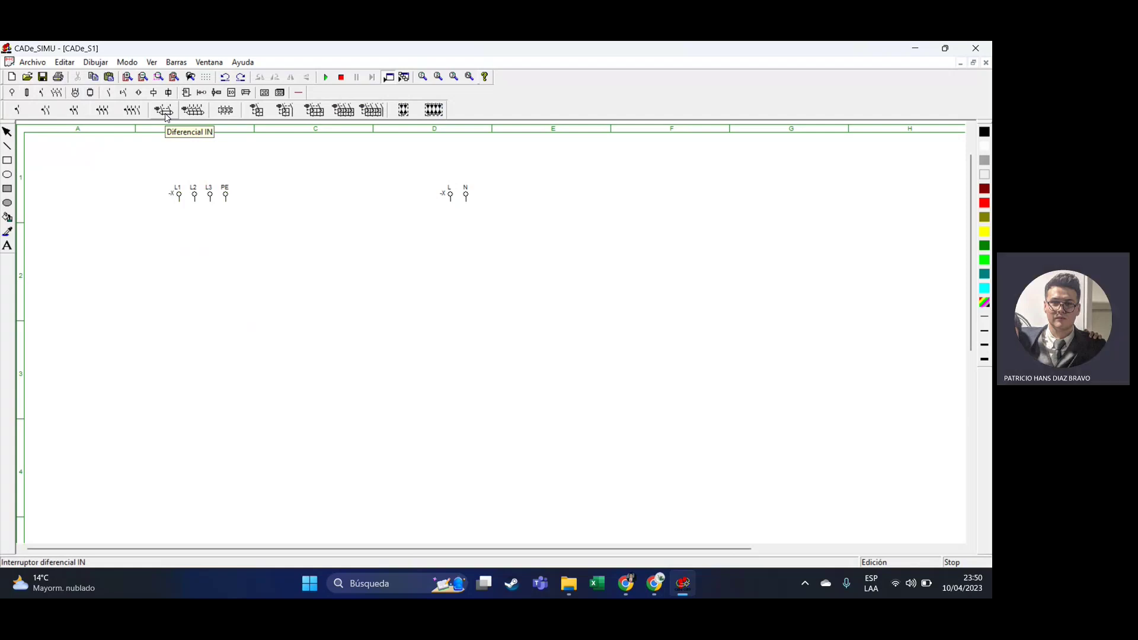
pyautogui.hotkey('alt', 'Tab')
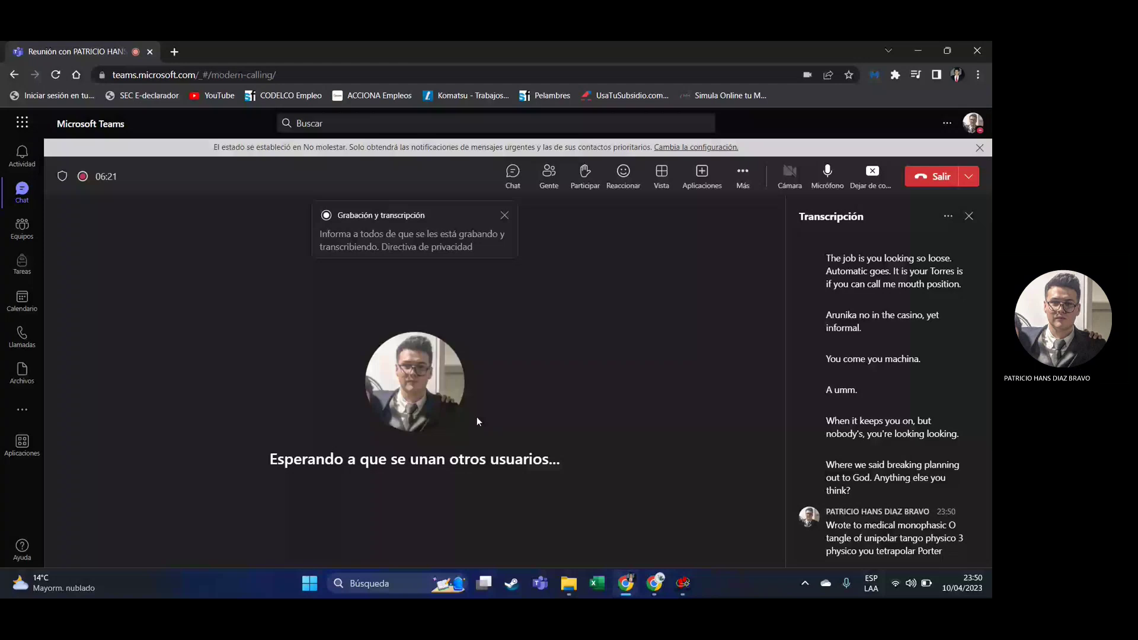
pyautogui.hotkey('alt', 'Tab')
pyautogui.press('Tab')
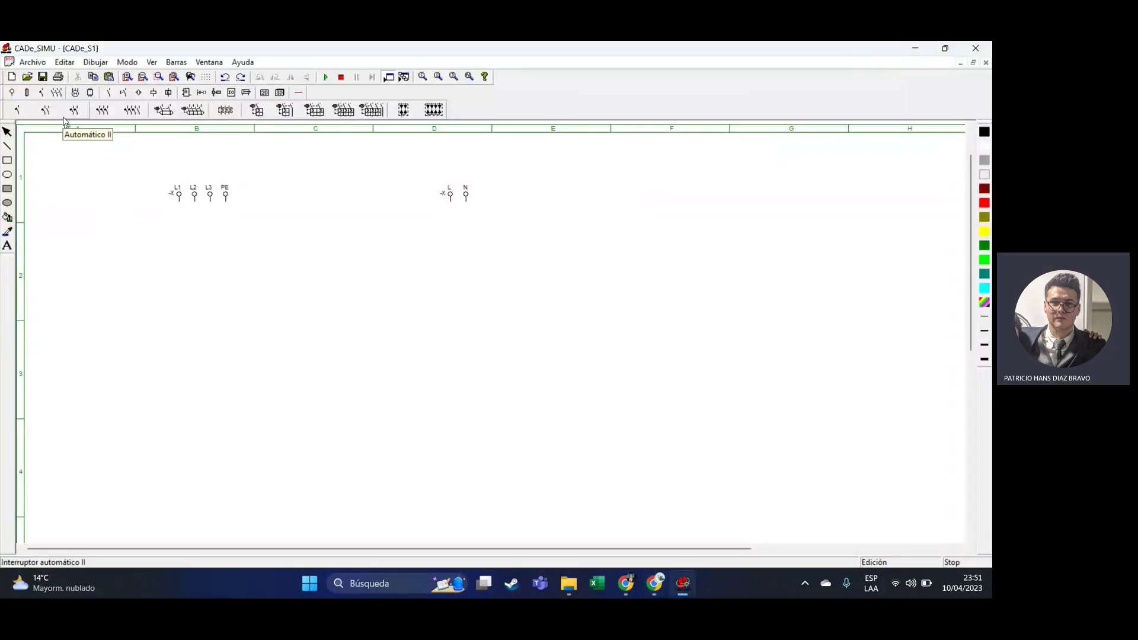
# Place a three-pole automatic breaker below the three-phase supply and a Diferencial IN switch below the L-N supply, both in row 2.
pyautogui.click(109, 114)
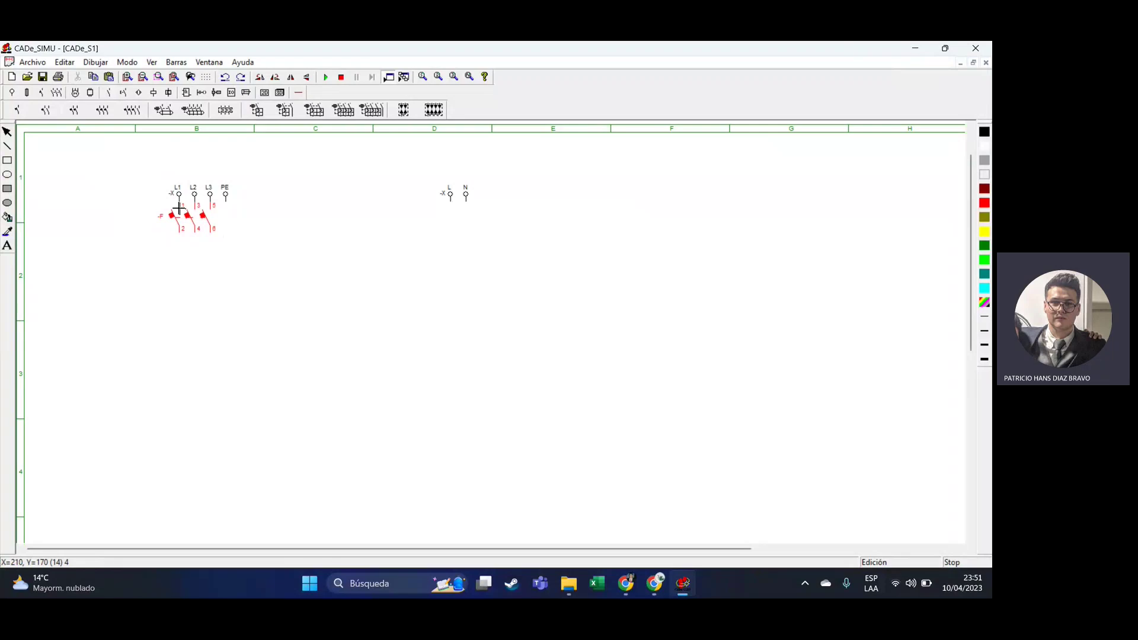
pyautogui.click(183, 240)
pyautogui.click(164, 115)
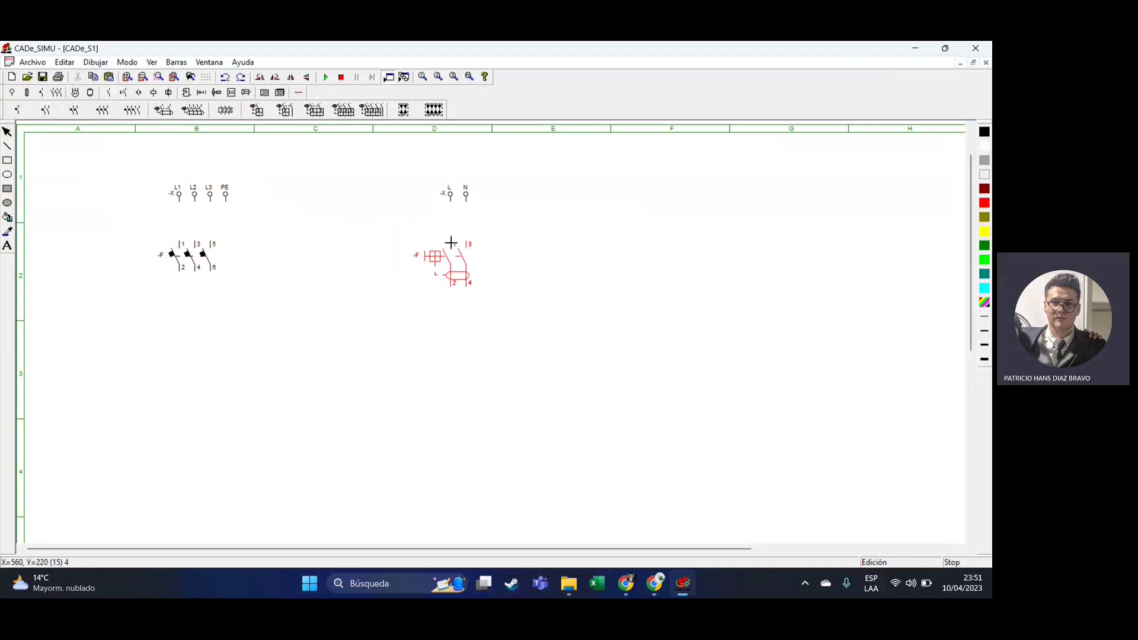
pyautogui.click(460, 246)
pyautogui.moveTo(102, 218); pyautogui.dragTo(608, 368)
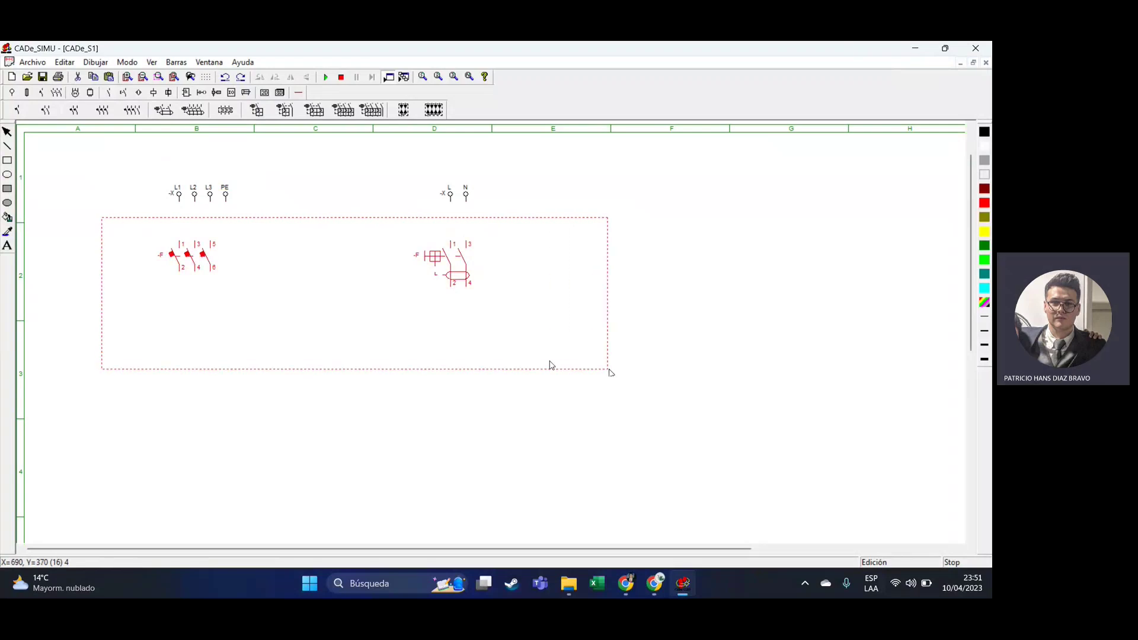
pyautogui.click(550, 362)
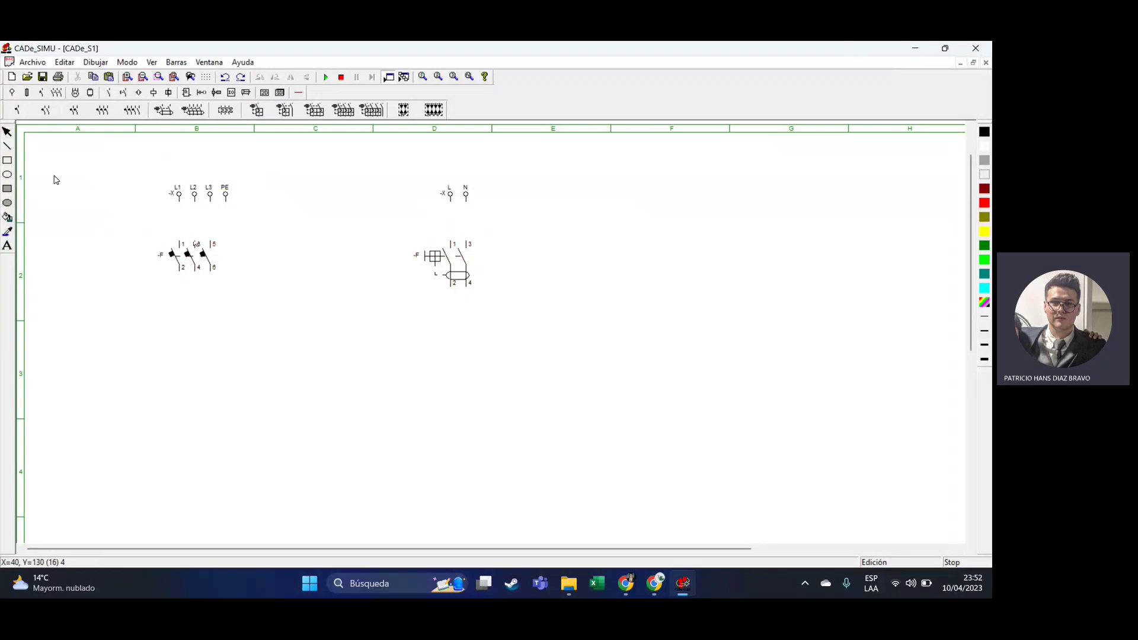
pyautogui.click(191, 256)
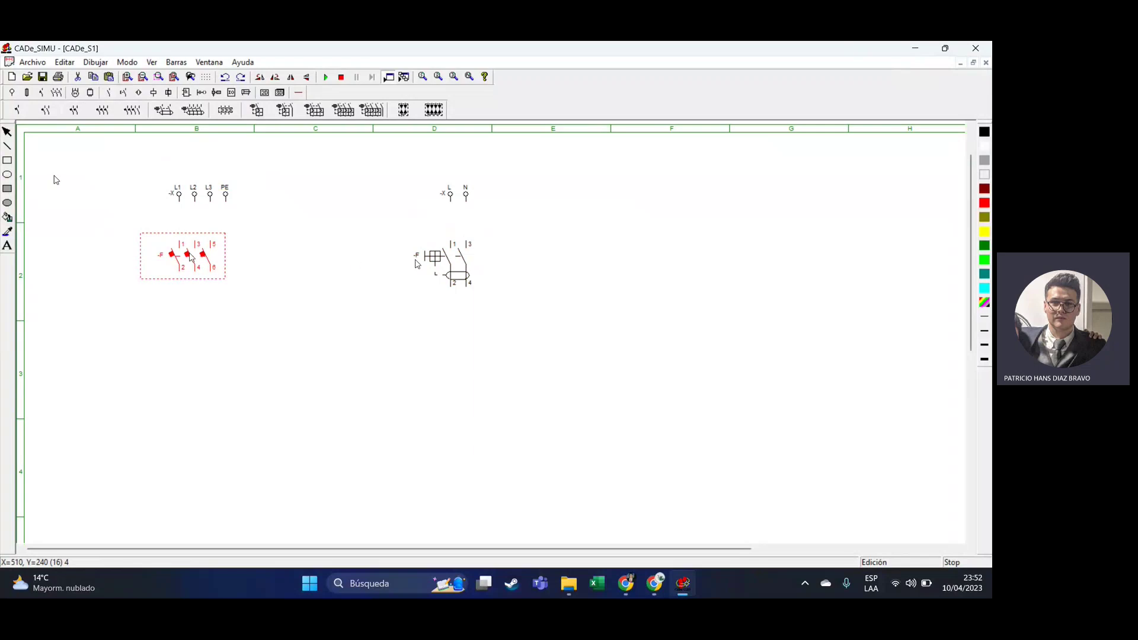
pyautogui.click(457, 264)
pyautogui.click(181, 268)
pyautogui.click(229, 302)
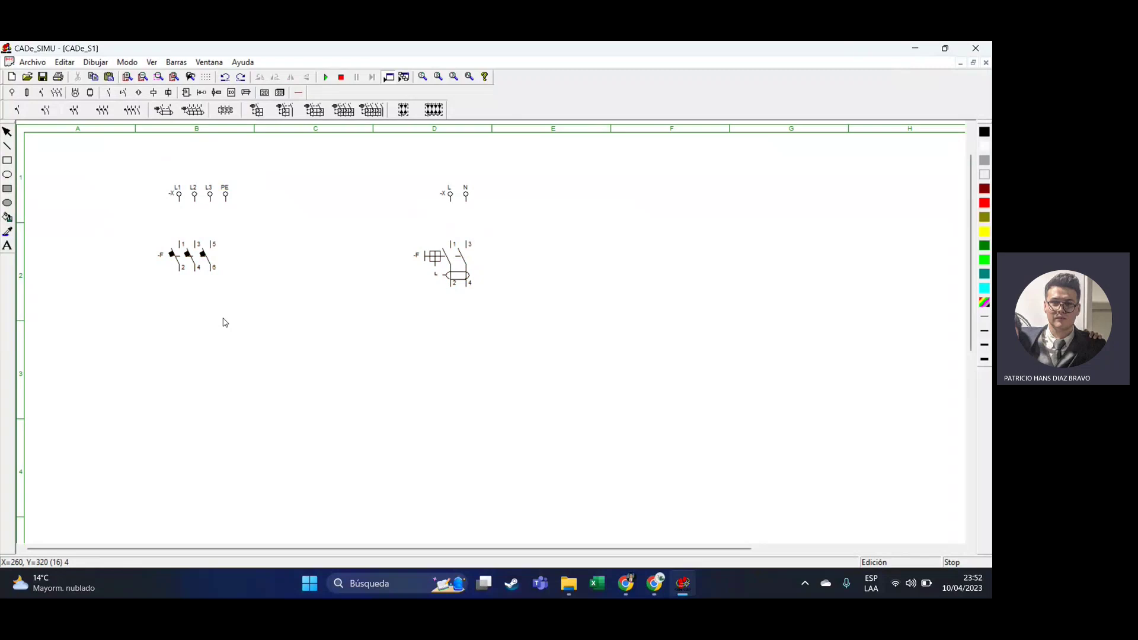
# Place a 3D three-pole automatic breaker in column C and a 3D differential switch across columns E and F.
pyautogui.click(280, 94)
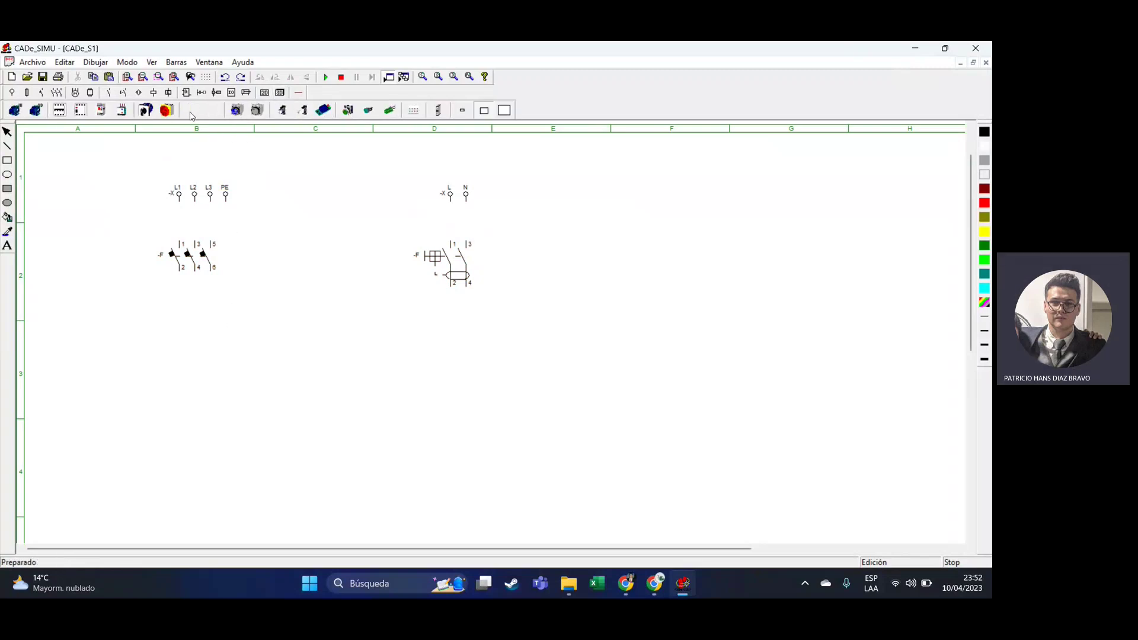
pyautogui.click(64, 114)
pyautogui.click(83, 142)
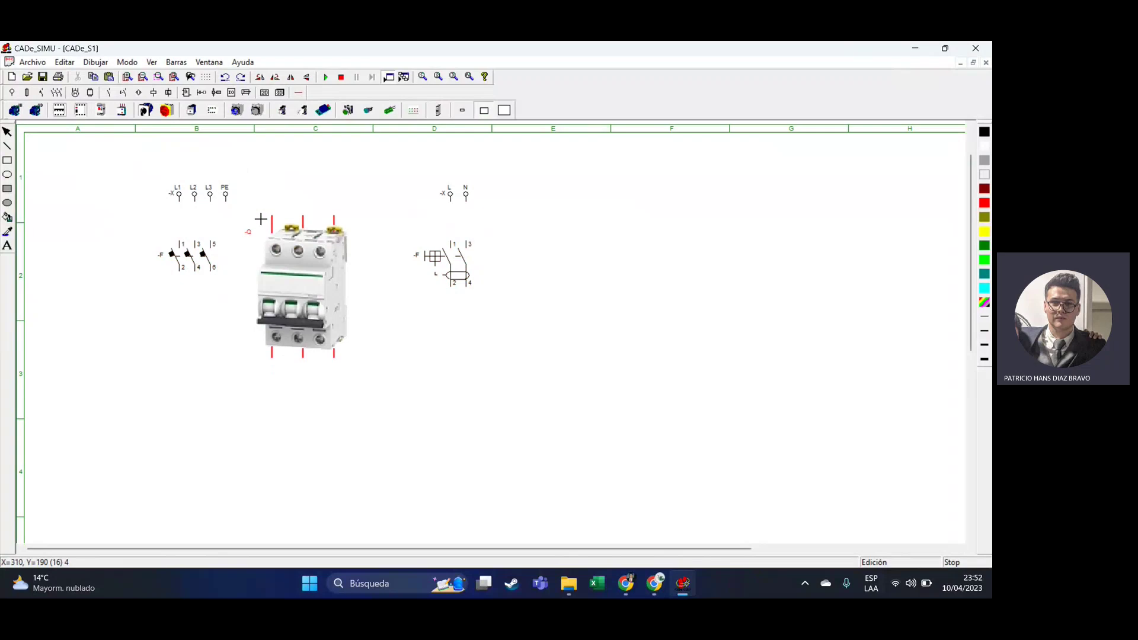
pyautogui.click(261, 219)
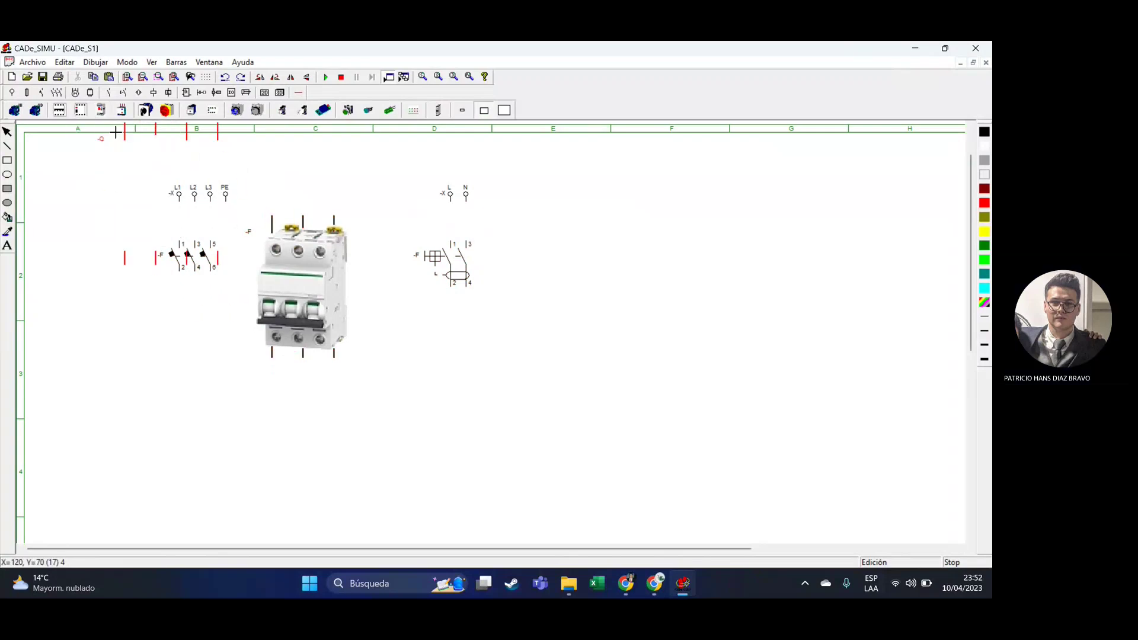
pyautogui.click(561, 228)
# Set the 3D differential switch's image type to Símbolo IN and the 3D breaker's to Símbolo III, and shift the breaker slightly right.
pyautogui.doubleClick(612, 267)
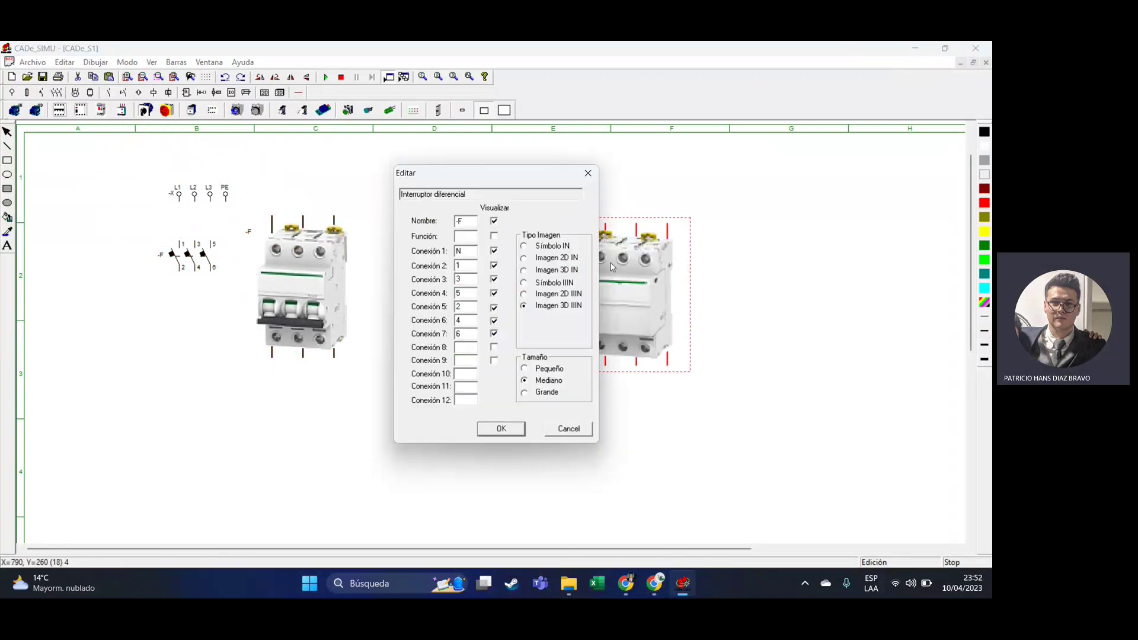
pyautogui.click(524, 247)
pyautogui.click(502, 428)
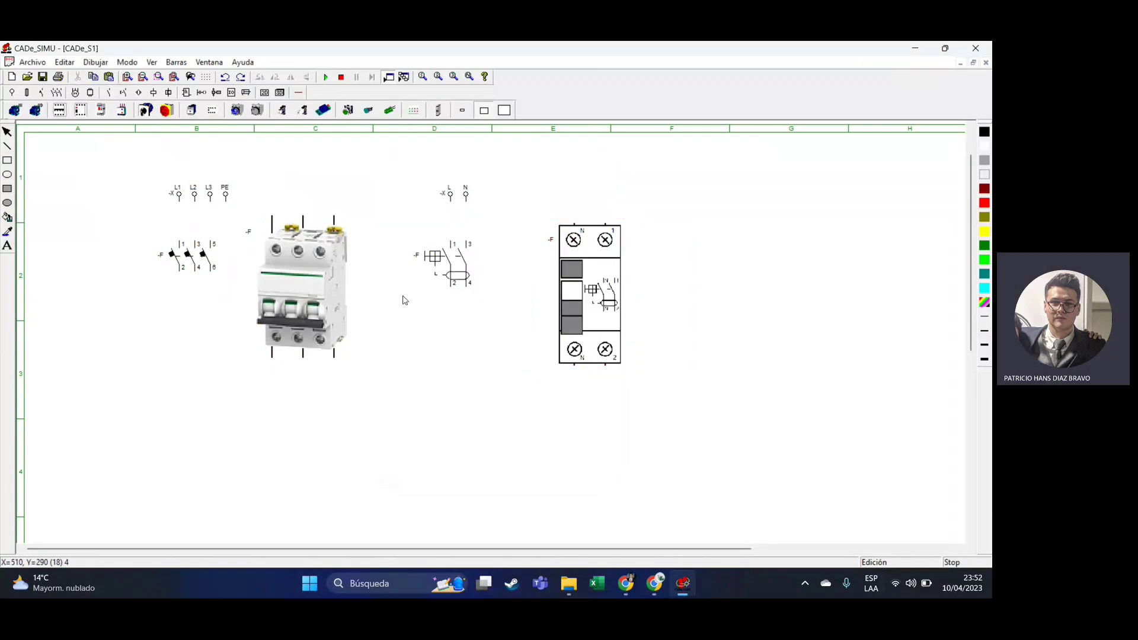
pyautogui.doubleClick(335, 296)
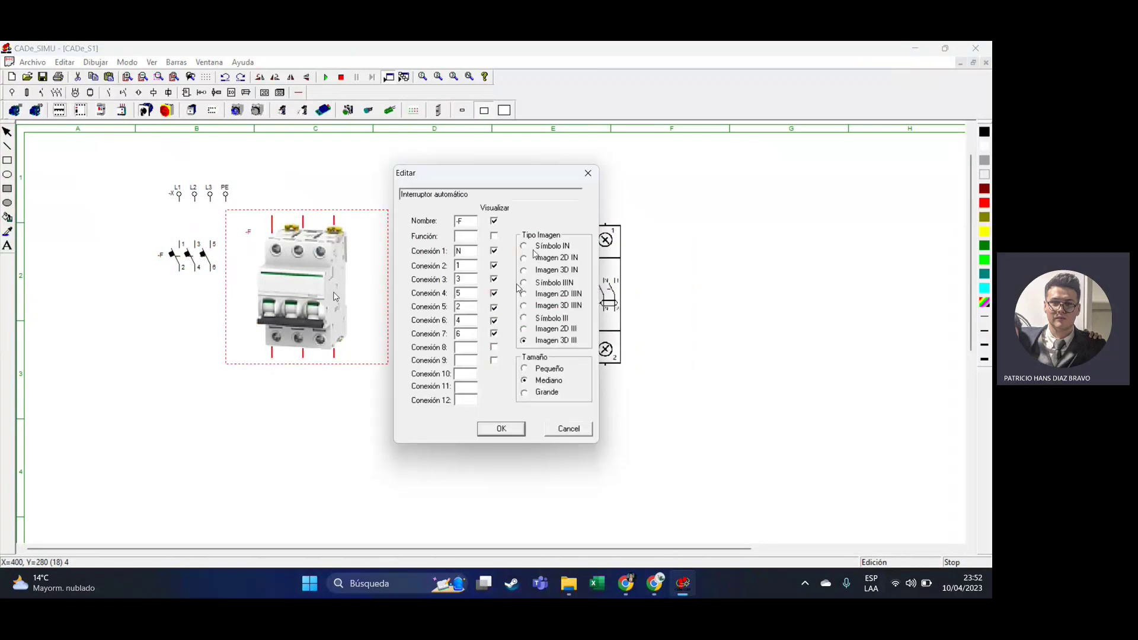
pyautogui.click(524, 318)
pyautogui.click(501, 429)
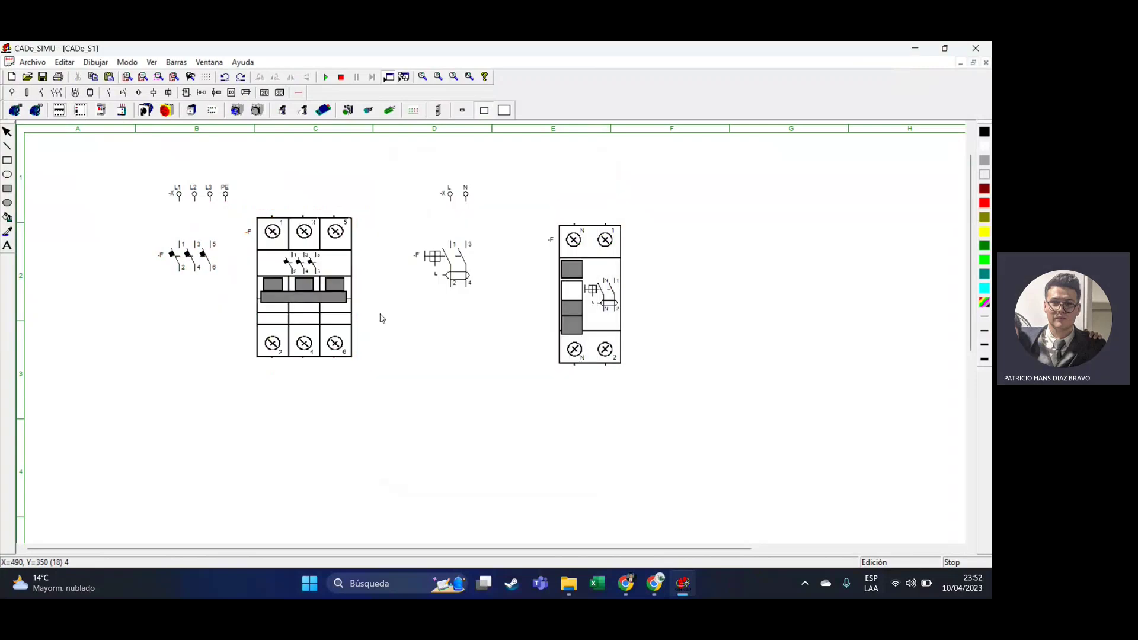
pyautogui.moveTo(318, 273); pyautogui.dragTo(345, 279)
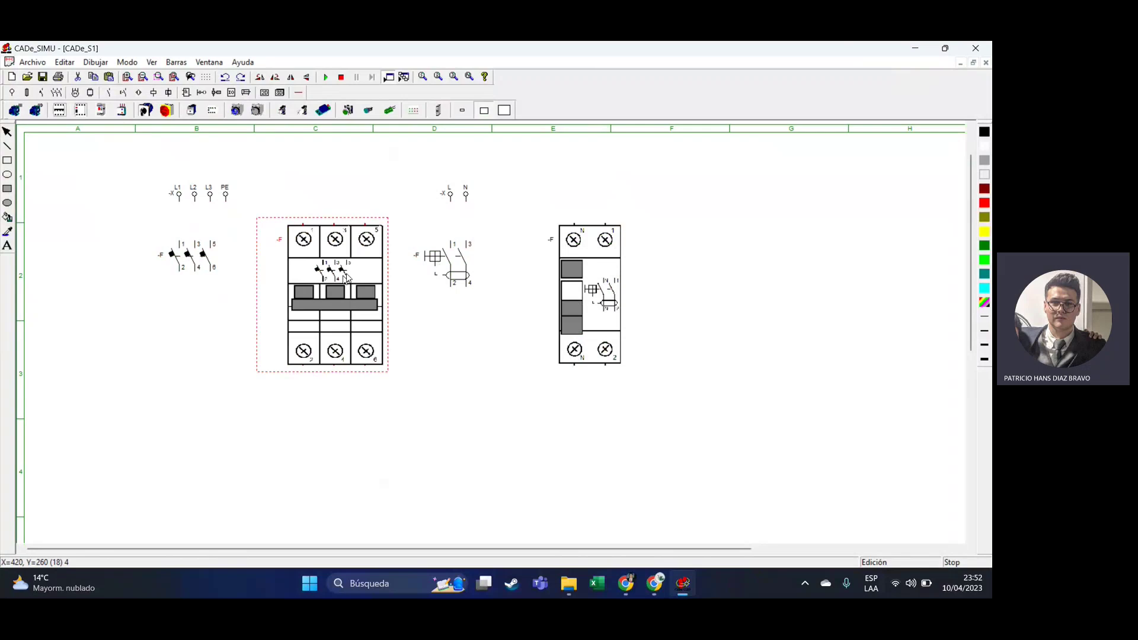
# Rename the three-pole automatic breaker as ITM and the single-phase differential switch as DIF.
pyautogui.doubleClick(347, 279)
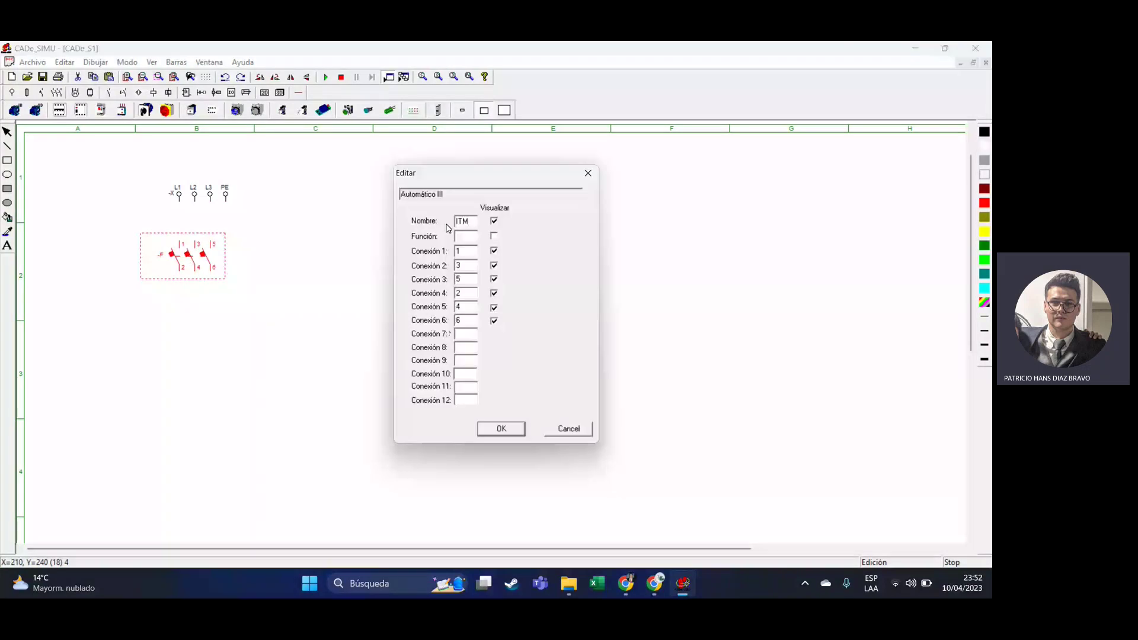
pyautogui.press('Return')
pyautogui.doubleClick(444, 261)
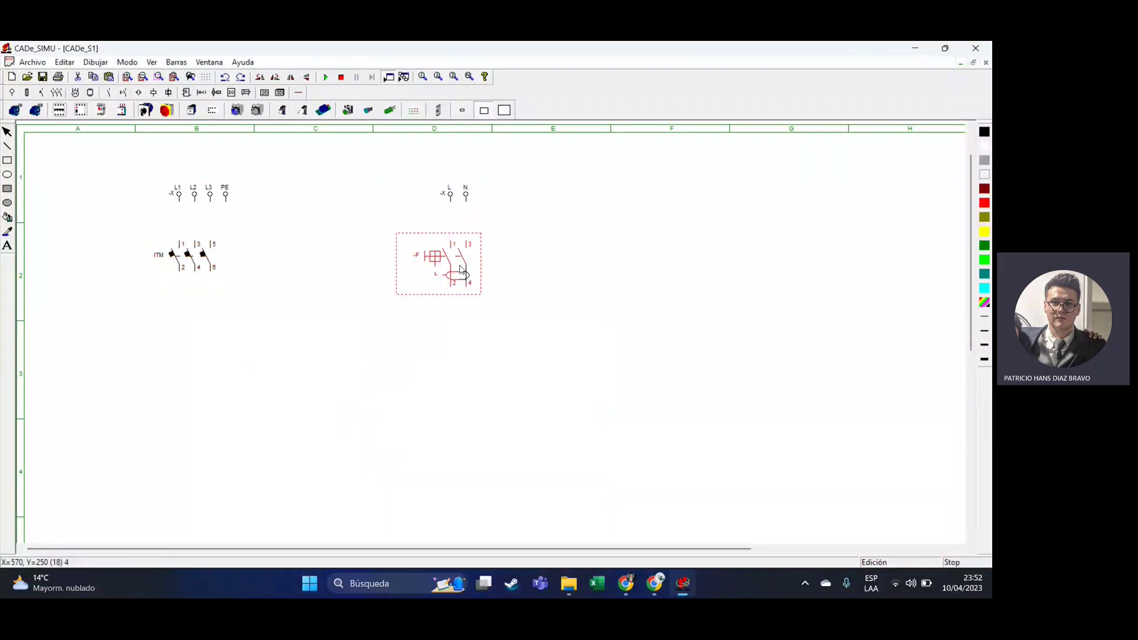
pyautogui.doubleClick(465, 221)
pyautogui.write('DI')
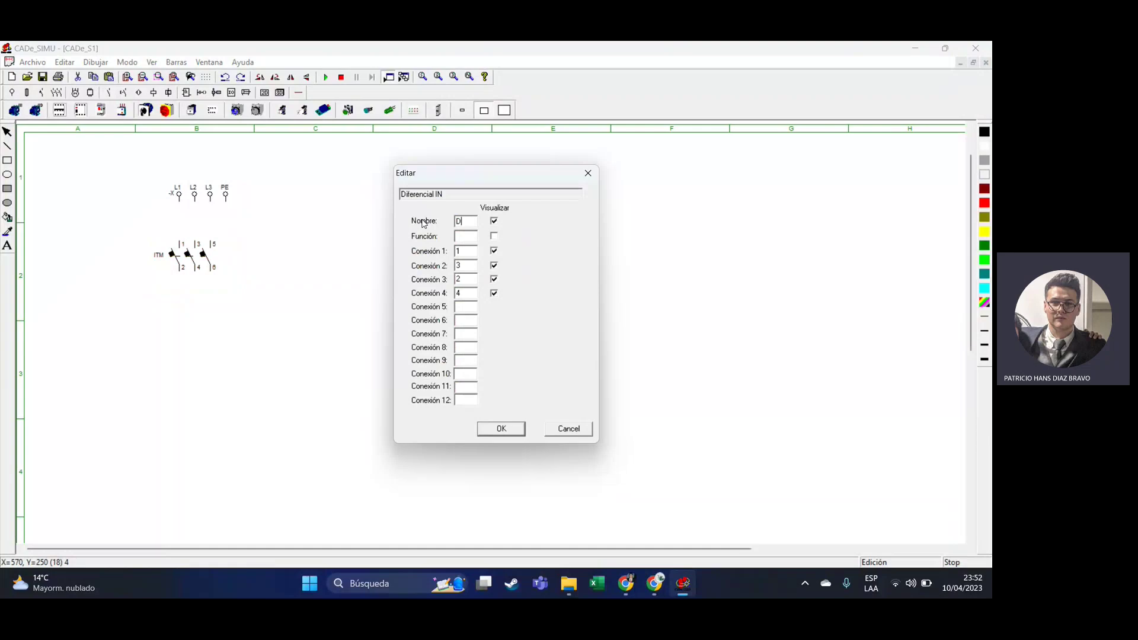
pyautogui.write('F')
pyautogui.click(503, 428)
pyautogui.click(490, 420)
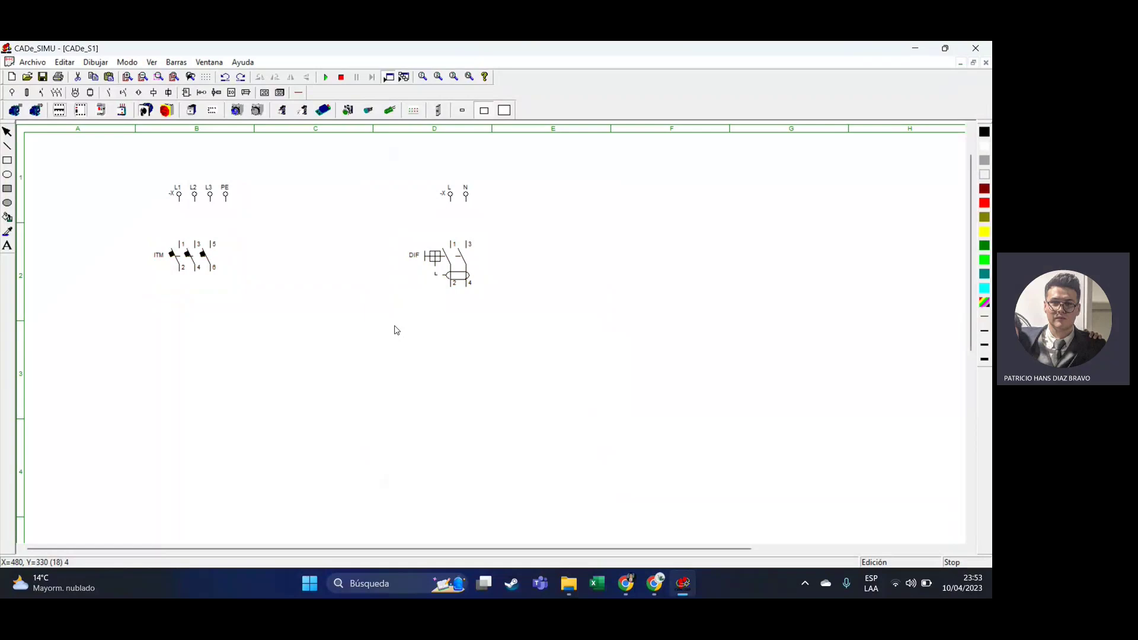
# Place a three-pole thermal relay named RT in row 3 of column B, aligned below the ITM breaker.
pyautogui.click(25, 94)
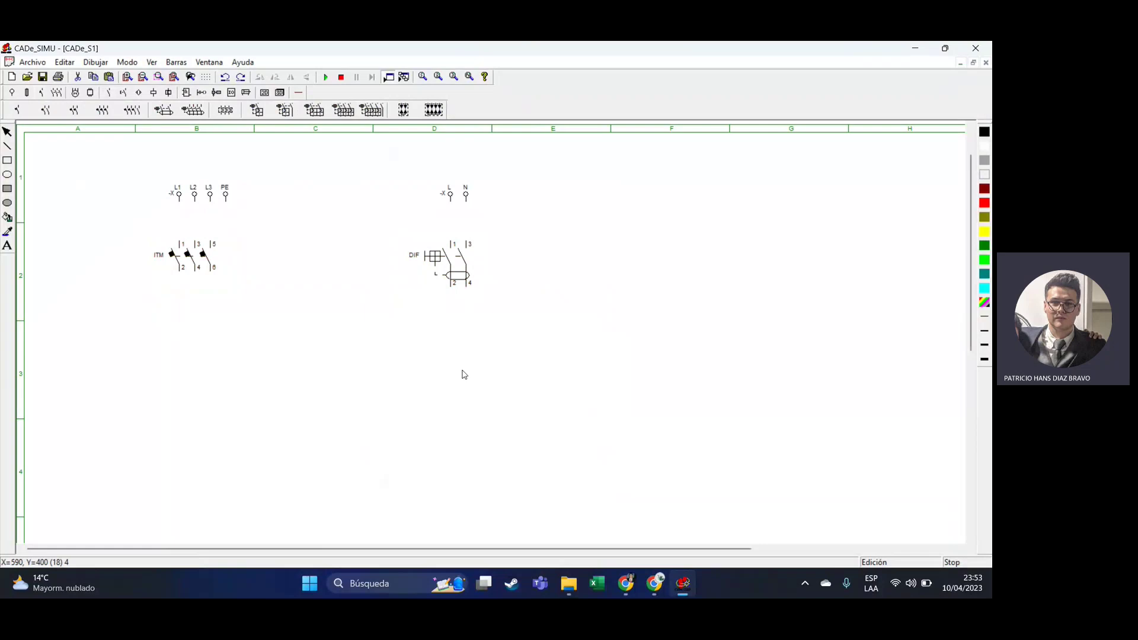
pyautogui.click(233, 113)
pyautogui.click(187, 403)
pyautogui.moveTo(654, 583)
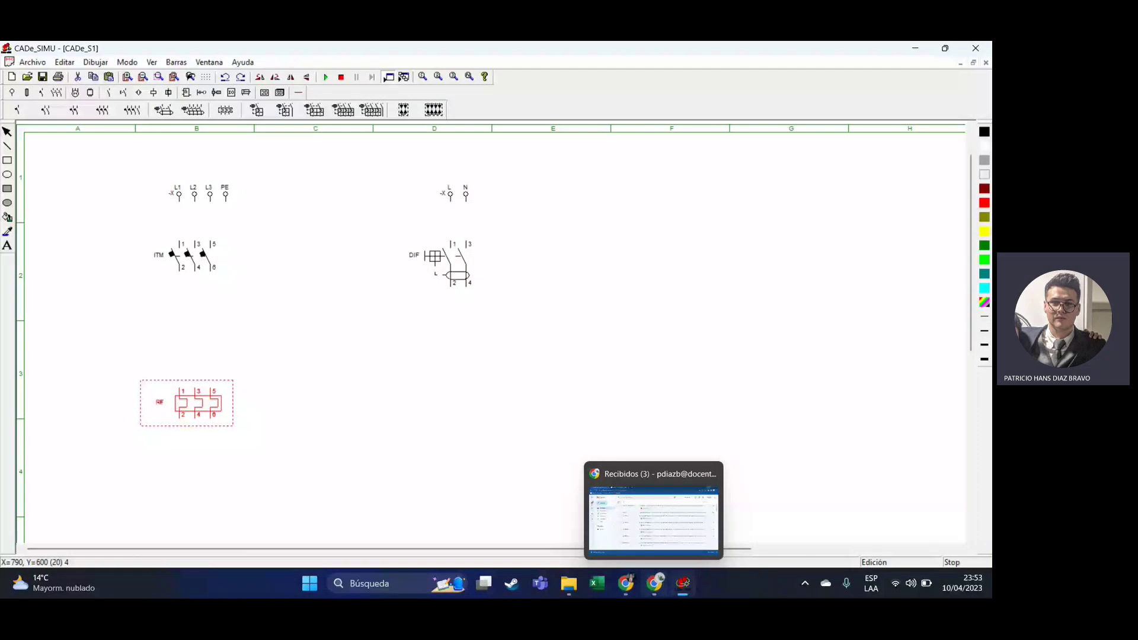
pyautogui.click(291, 383)
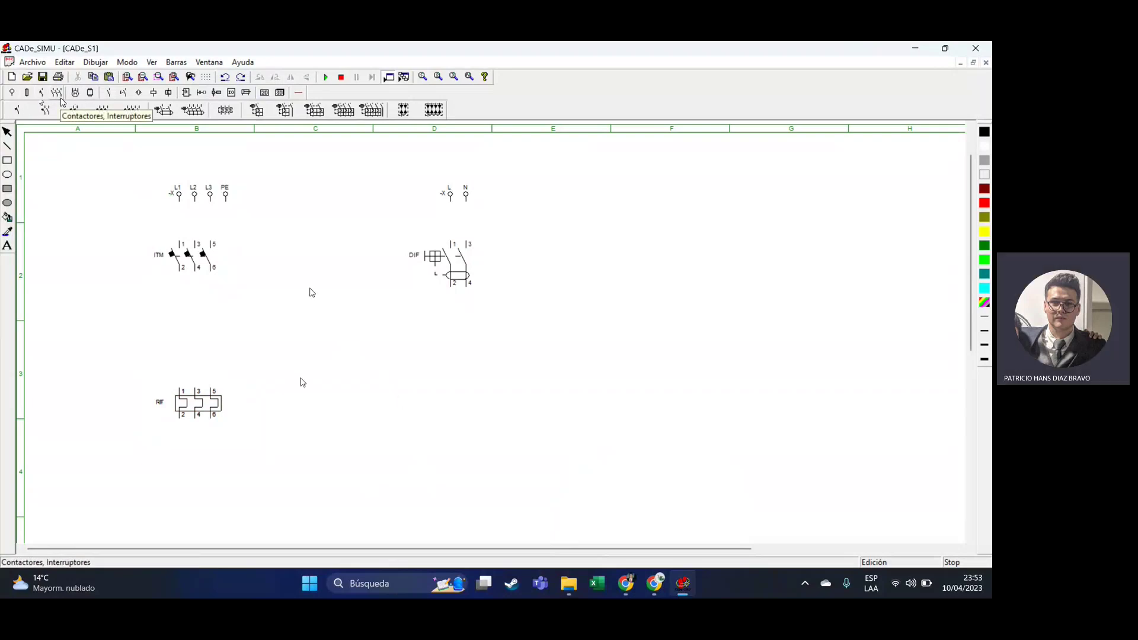
# Place a three-pole contactor in column B between the ITM breaker and the thermal relay.
pyautogui.click(59, 96)
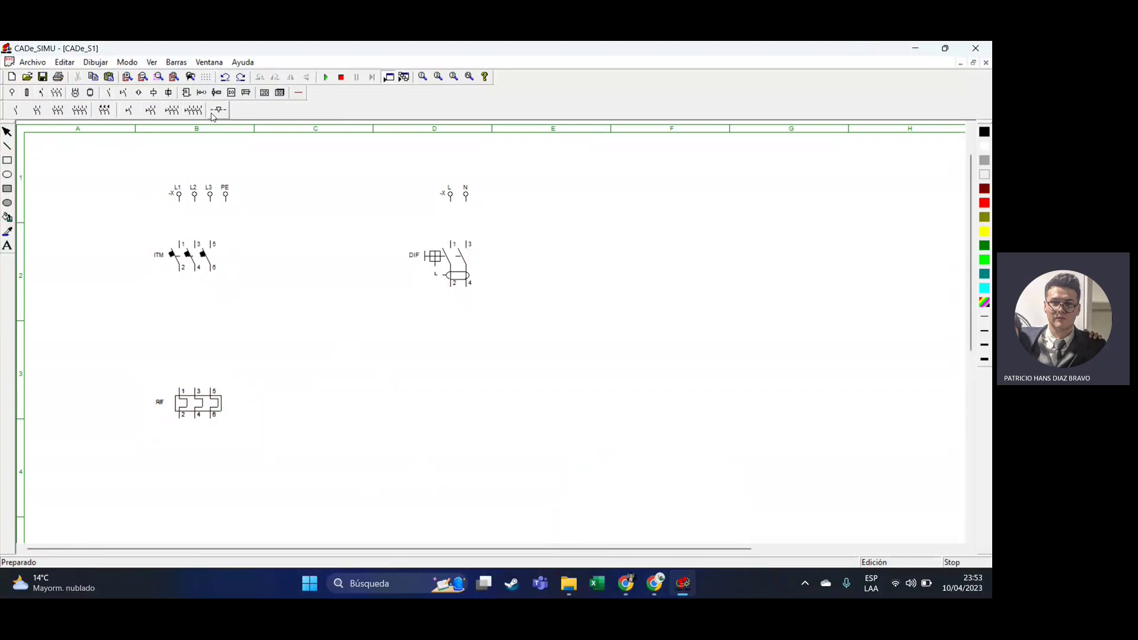
pyautogui.click(65, 117)
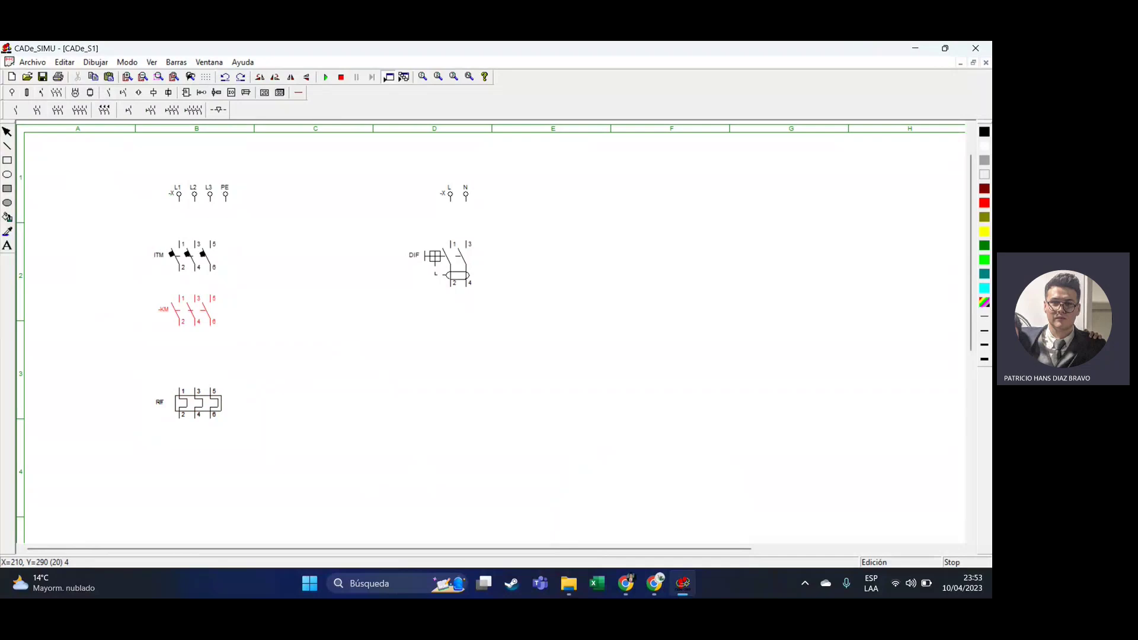
pyautogui.click(185, 309)
# Move the RT thermal relay up closer to the contactor and delete the duplicate relay beneath it.
pyautogui.click(192, 384)
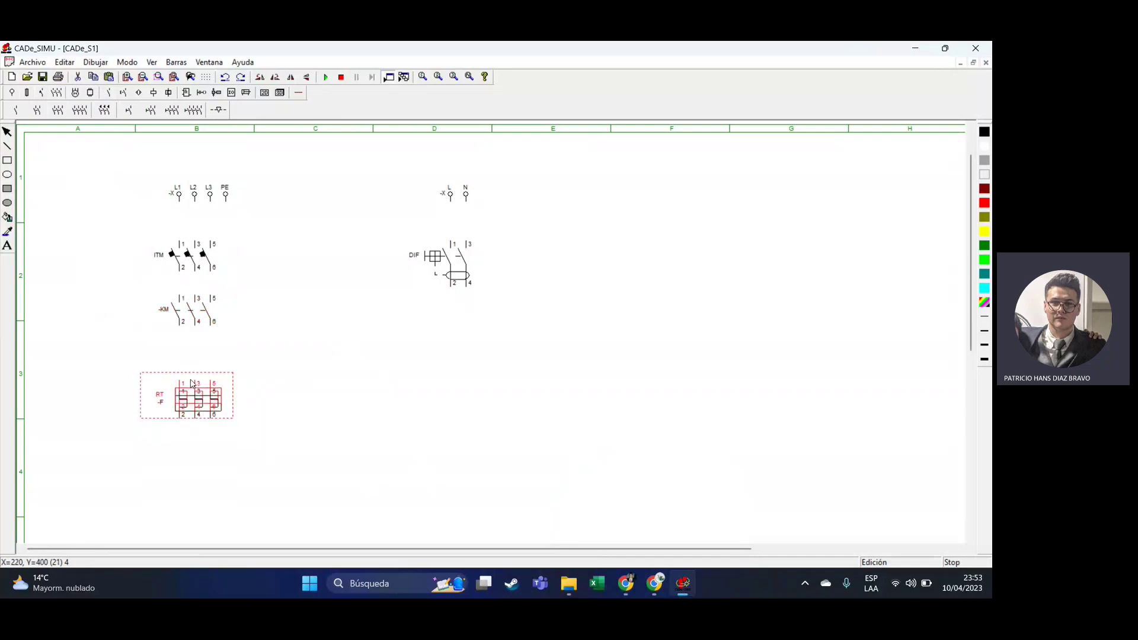
pyautogui.click(198, 363)
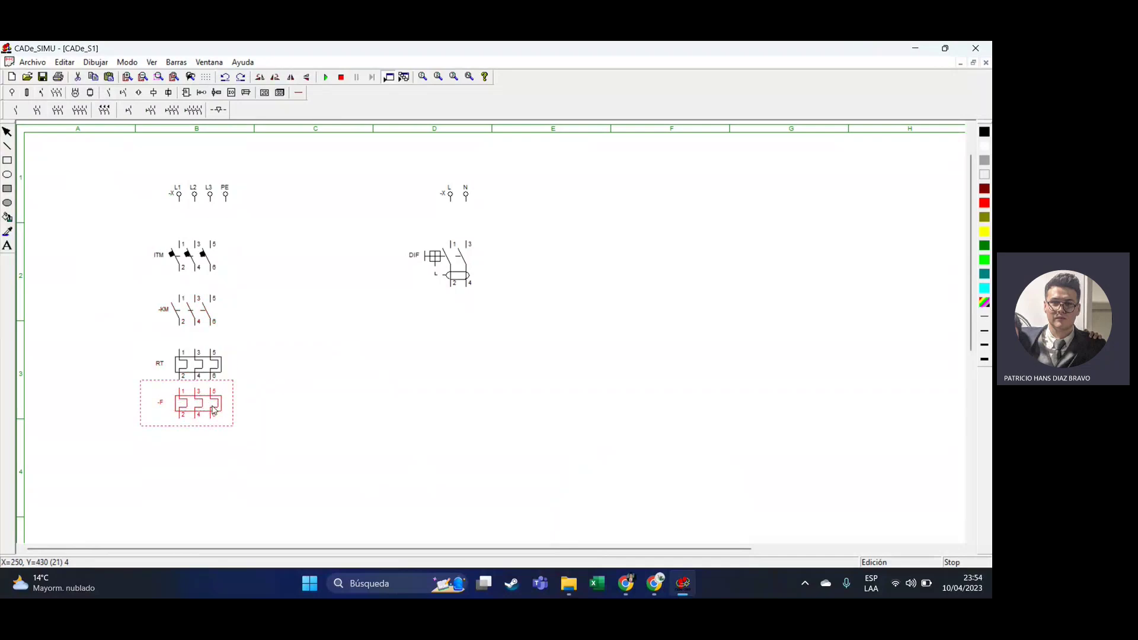
pyautogui.press('Escape')
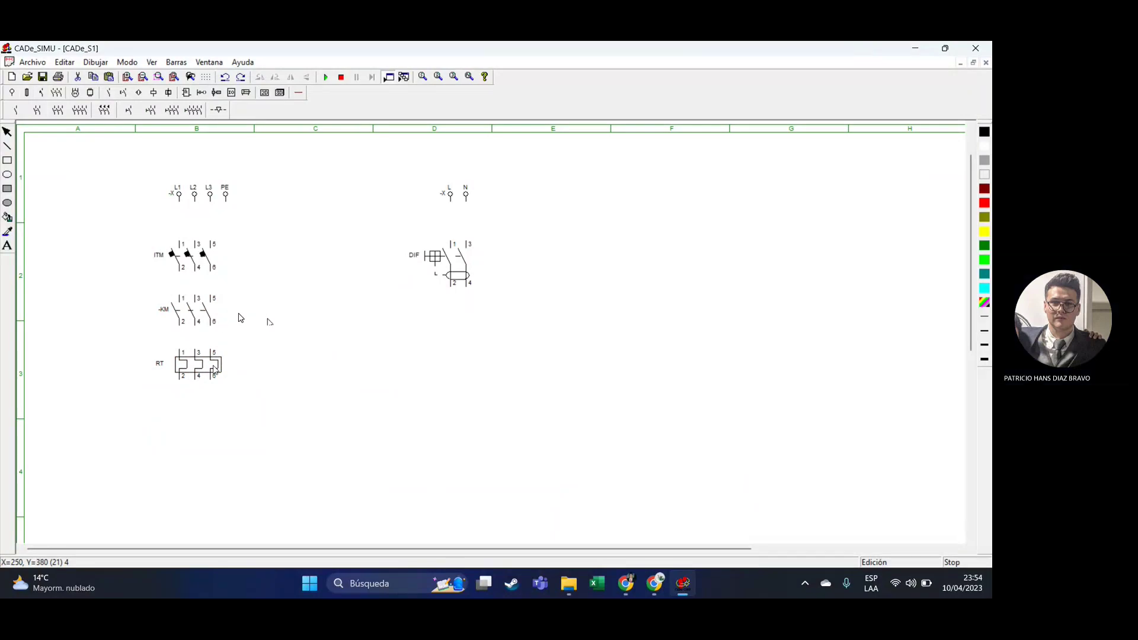
# Shift the RT thermal relay and the KM contactor slightly down to even out the spacing in column B.
pyautogui.moveTo(213, 366); pyautogui.dragTo(213, 374)
pyautogui.moveTo(202, 327); pyautogui.dragTo(202, 335)
pyautogui.click(199, 374)
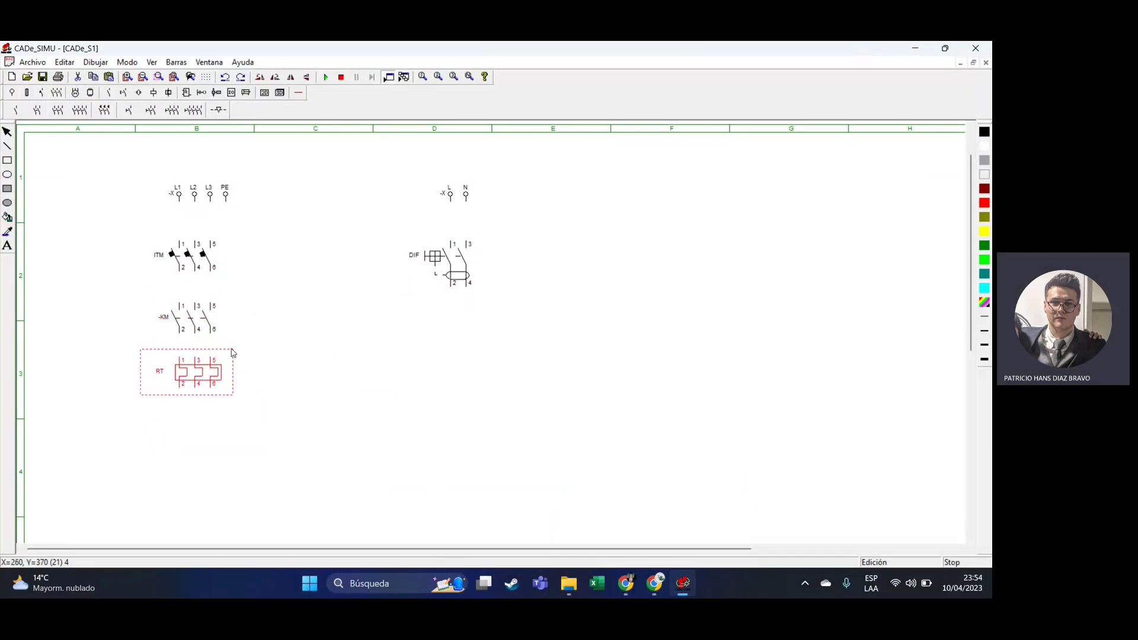
pyautogui.click(233, 353)
# Place a 3D contactor across columns E and F beside the DIF switch, and nudge the RT thermal relay slightly down.
pyautogui.click(278, 93)
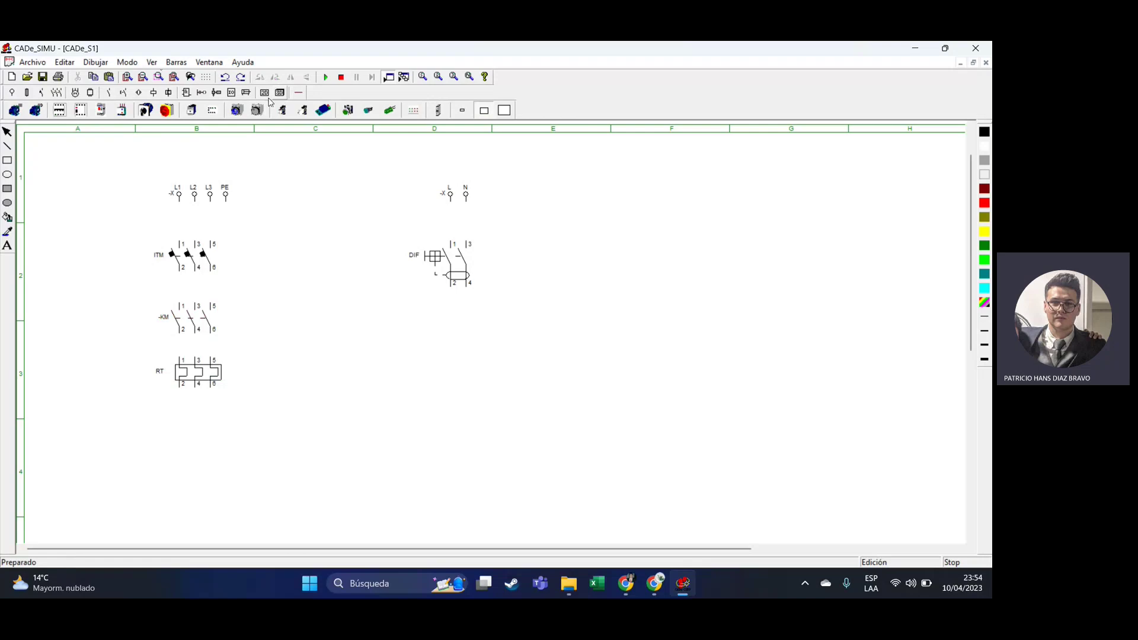
pyautogui.click(605, 228)
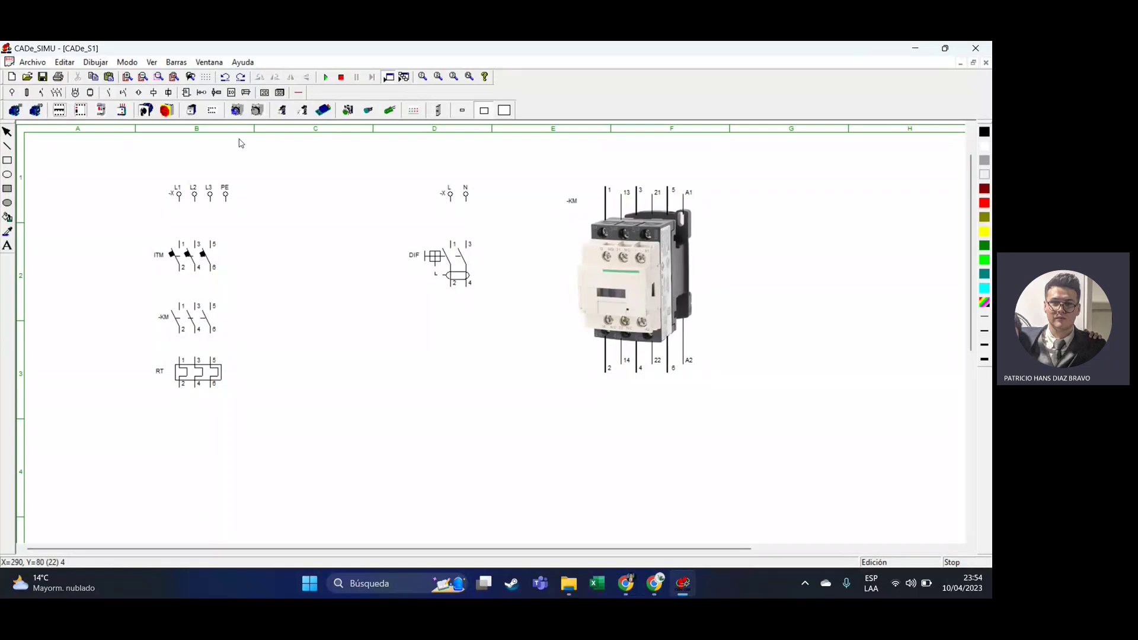
pyautogui.moveTo(195, 377); pyautogui.dragTo(194, 384)
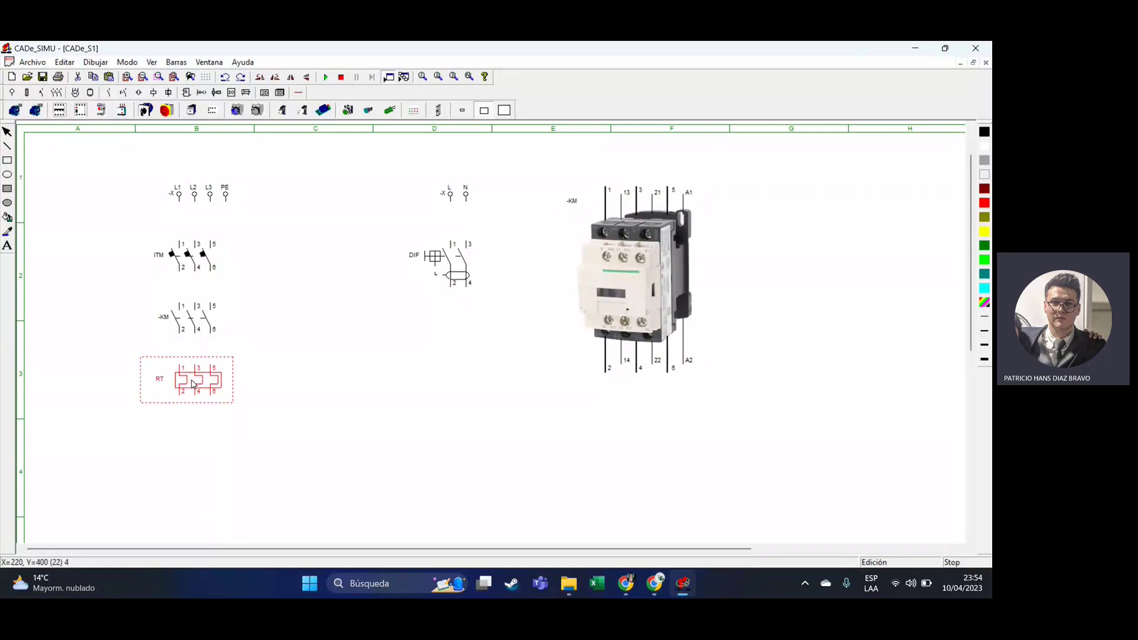
pyautogui.click(257, 346)
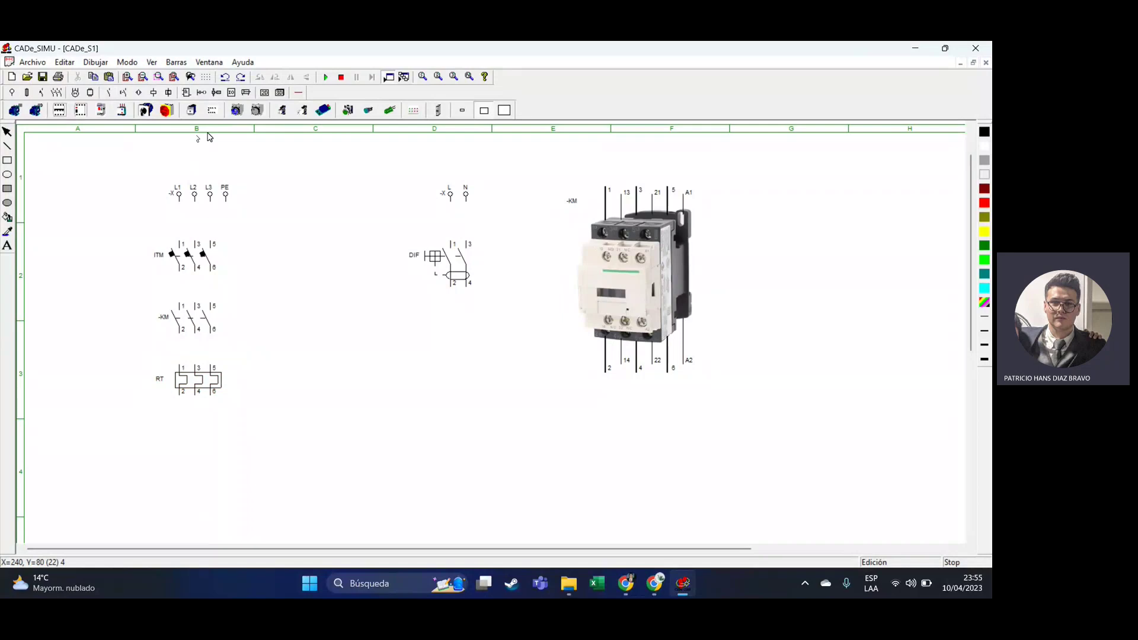
# Place a 3D thermal relay directly below the 3D contactor in row 4.
pyautogui.click(125, 112)
pyautogui.click(131, 148)
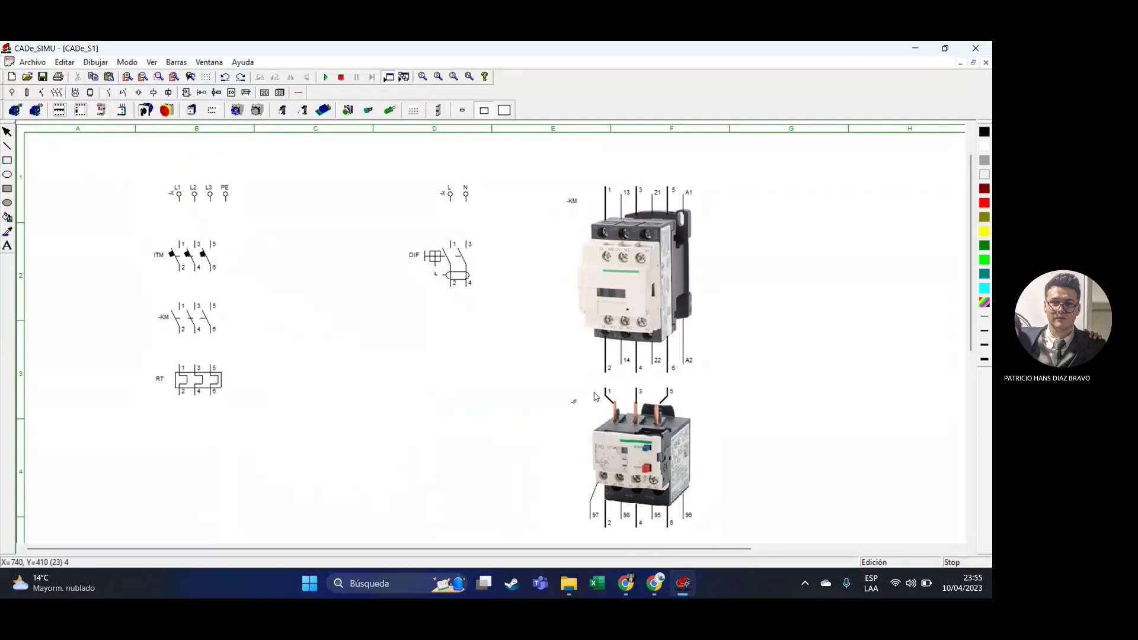
# Move the 3D thermal relay up so its upper terminals meet the lower terminals of the 3D contactor.
pyautogui.click(661, 441)
pyautogui.click(661, 441)
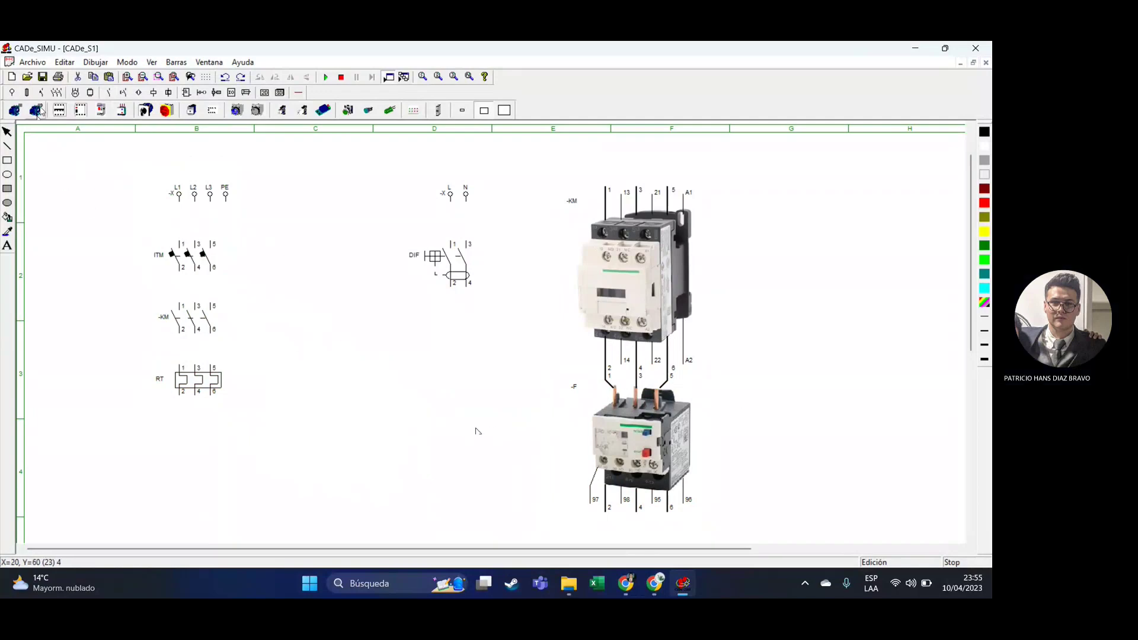
# Place a three-phase motor with U1, V1, W1 and PE terminals below the RT thermal relay in column B, slightly lowered for spacing.
pyautogui.click(56, 93)
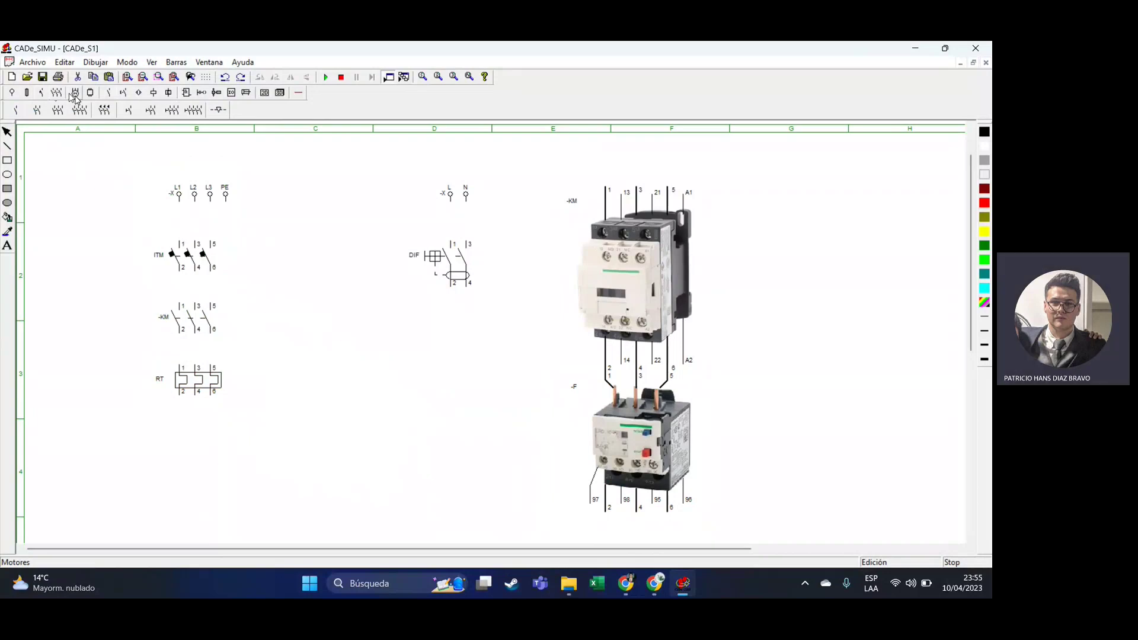
pyautogui.click(73, 93)
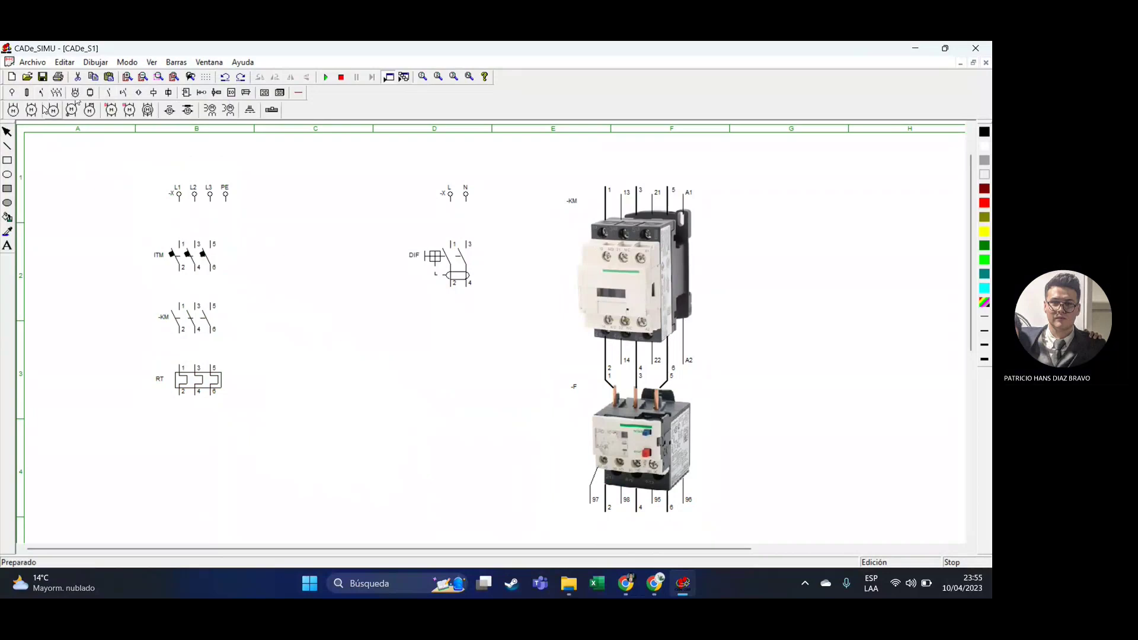
pyautogui.click(14, 112)
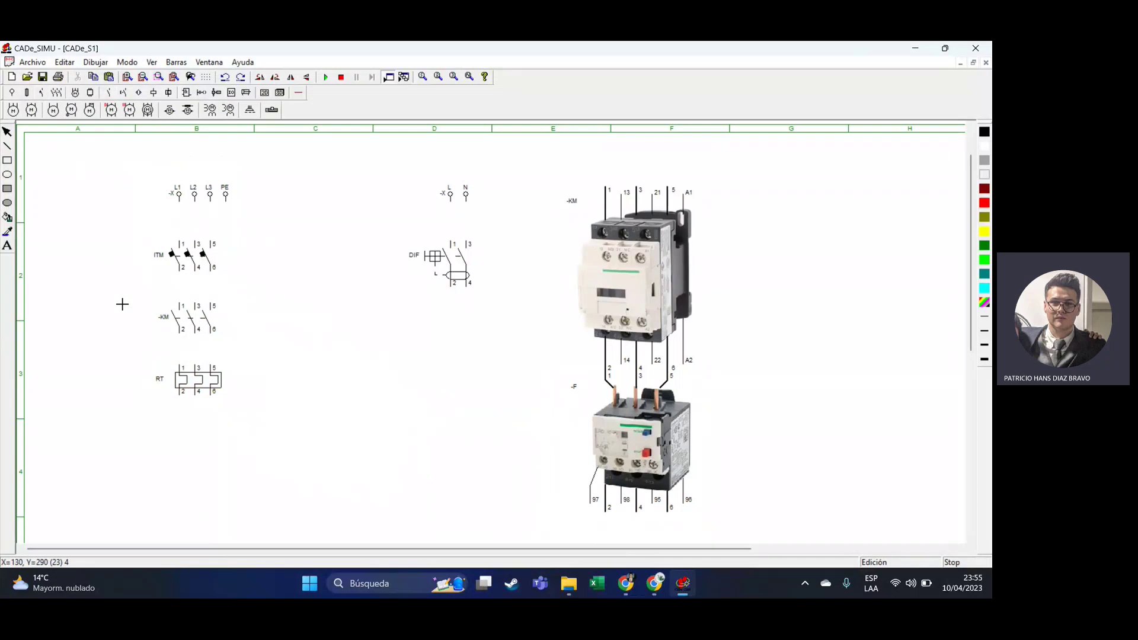
pyautogui.click(180, 420)
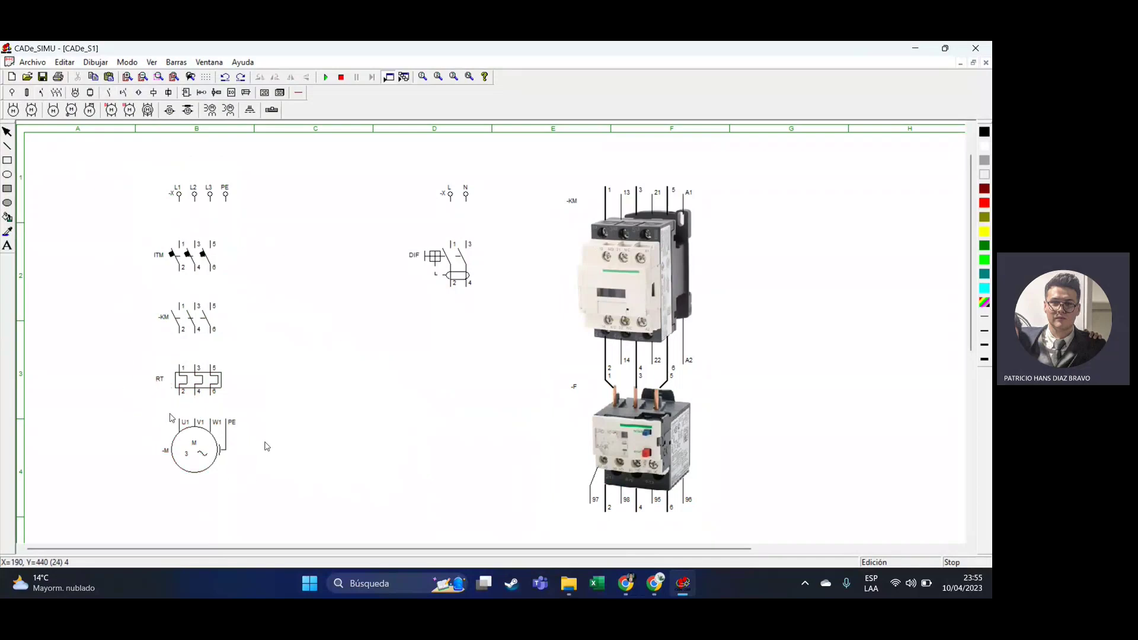
pyautogui.moveTo(204, 449); pyautogui.dragTo(204, 463)
pyautogui.click(291, 423)
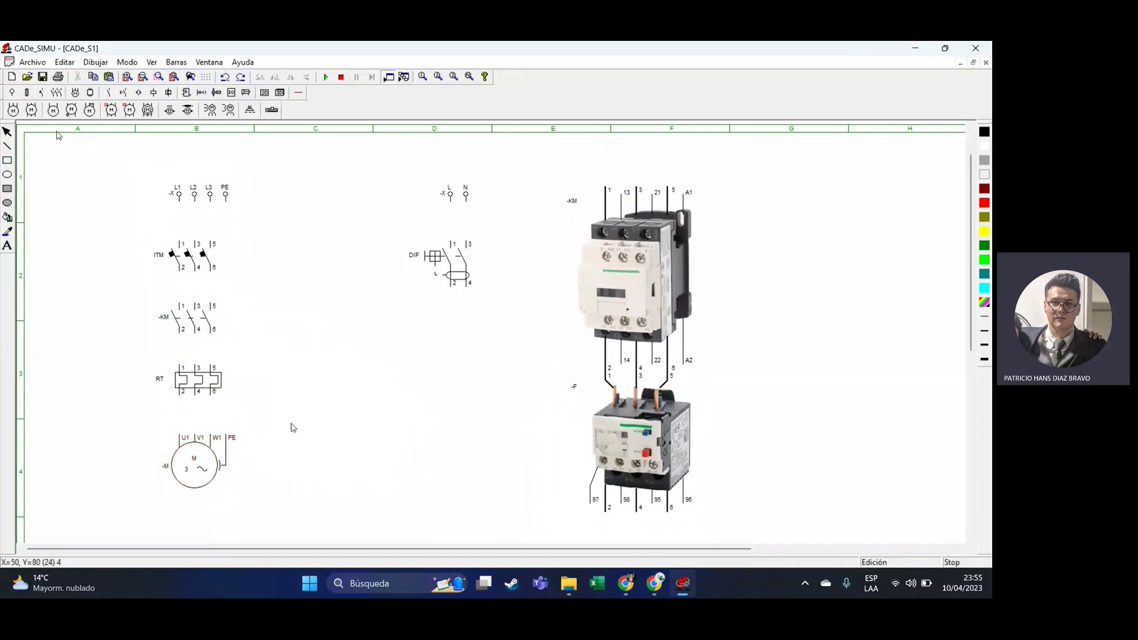
# Preview the six-terminal three-phase and single-phase motors, and try a three-phase motor connected as single-phase in column C.
pyautogui.click(31, 110)
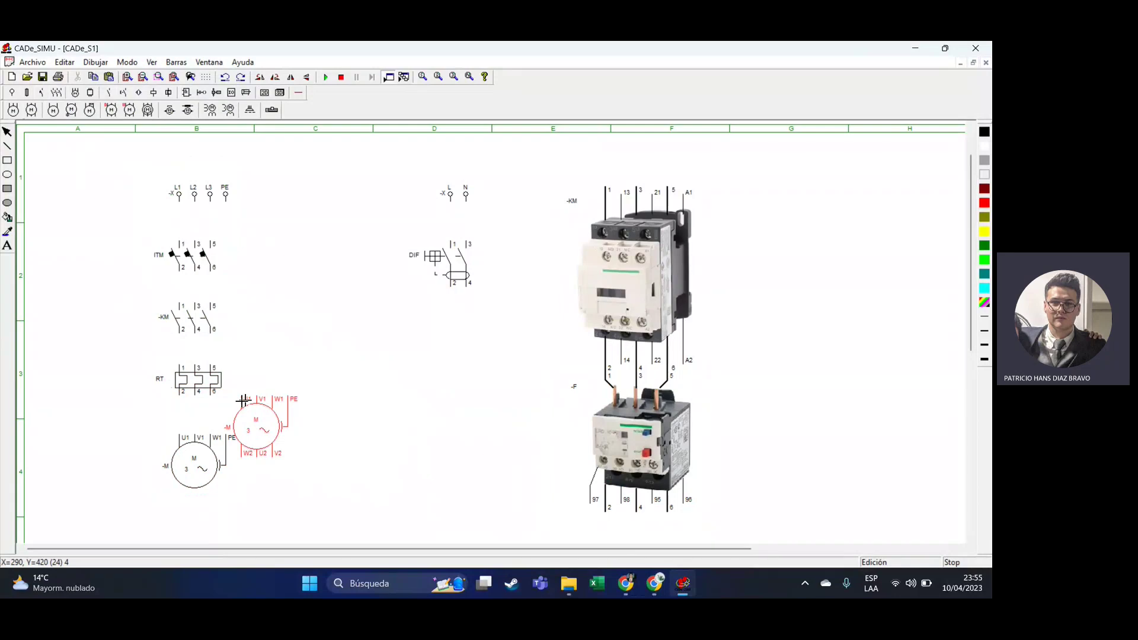
pyautogui.press('Escape')
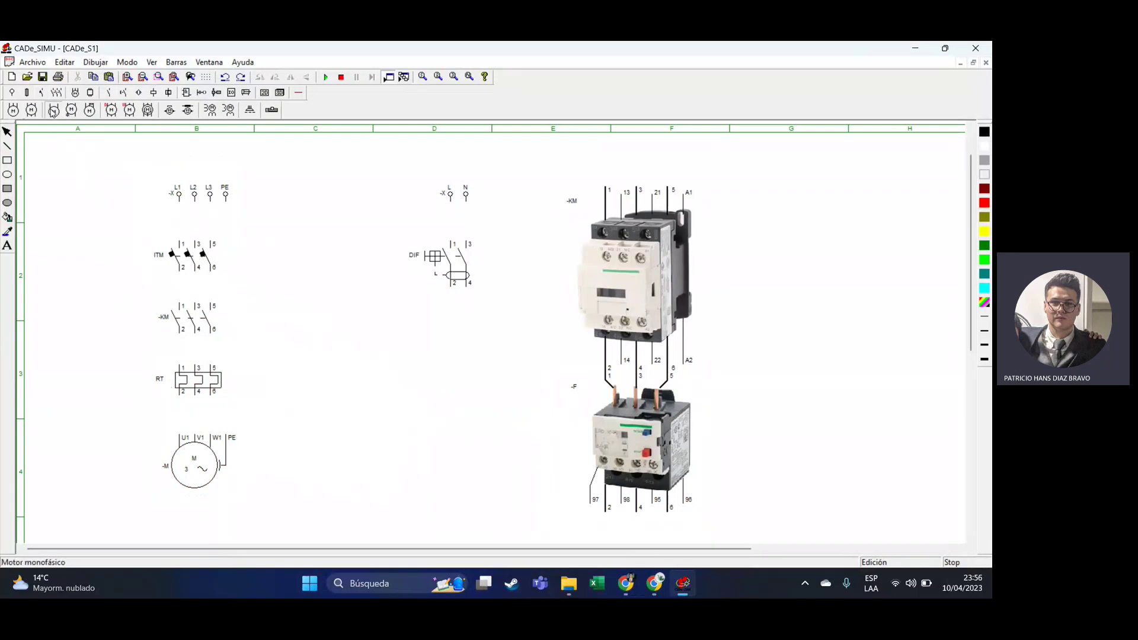
pyautogui.click(52, 113)
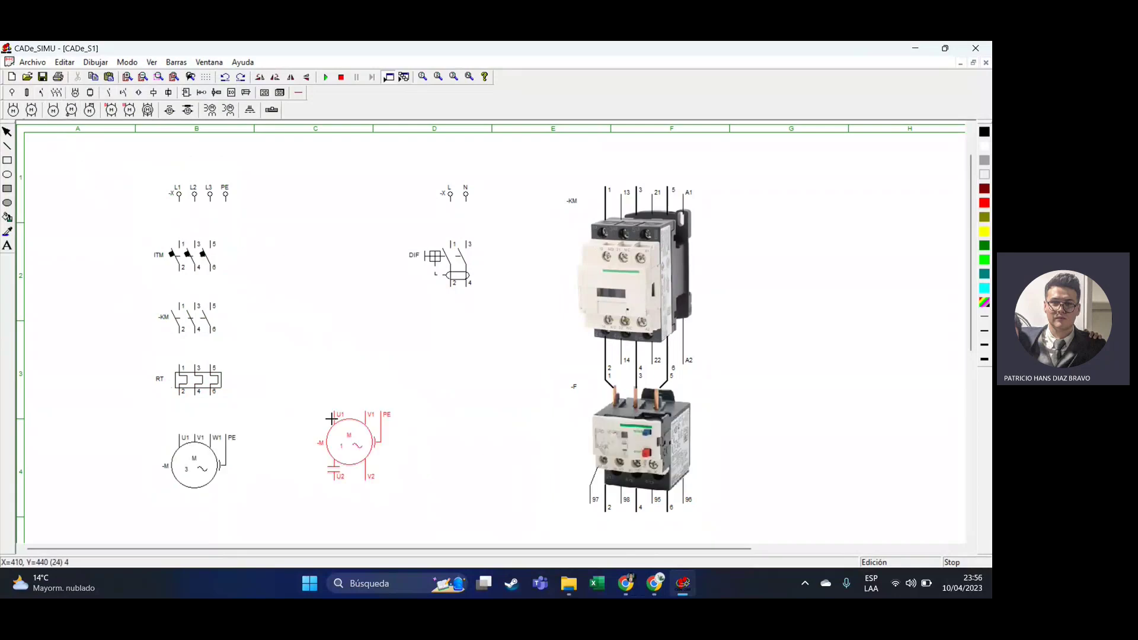
pyautogui.press('Escape')
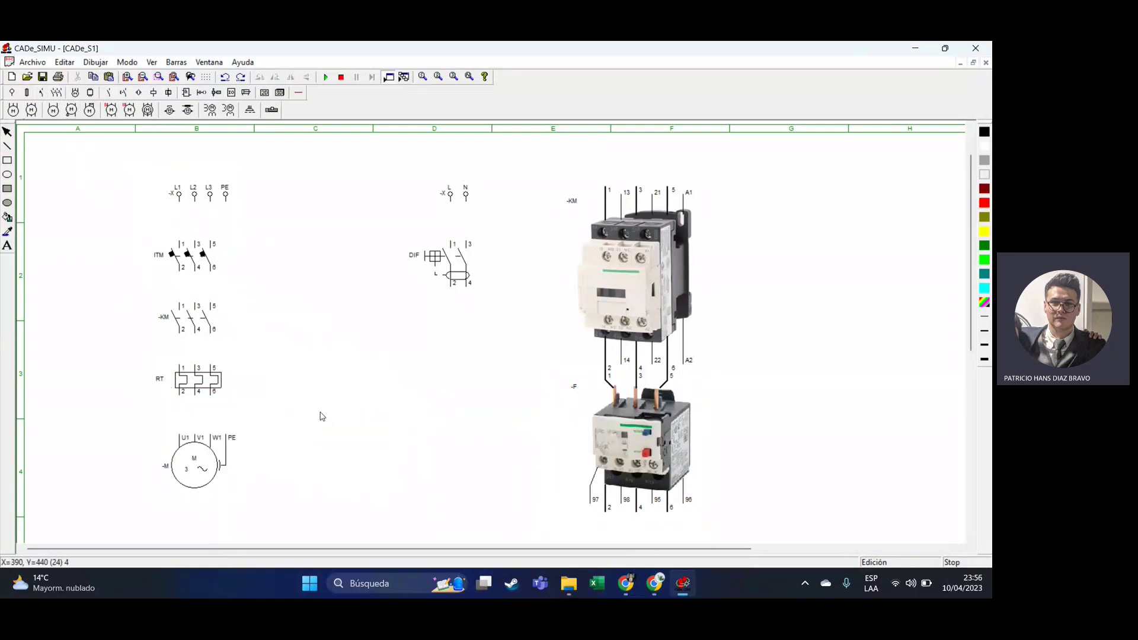
pyautogui.click(90, 113)
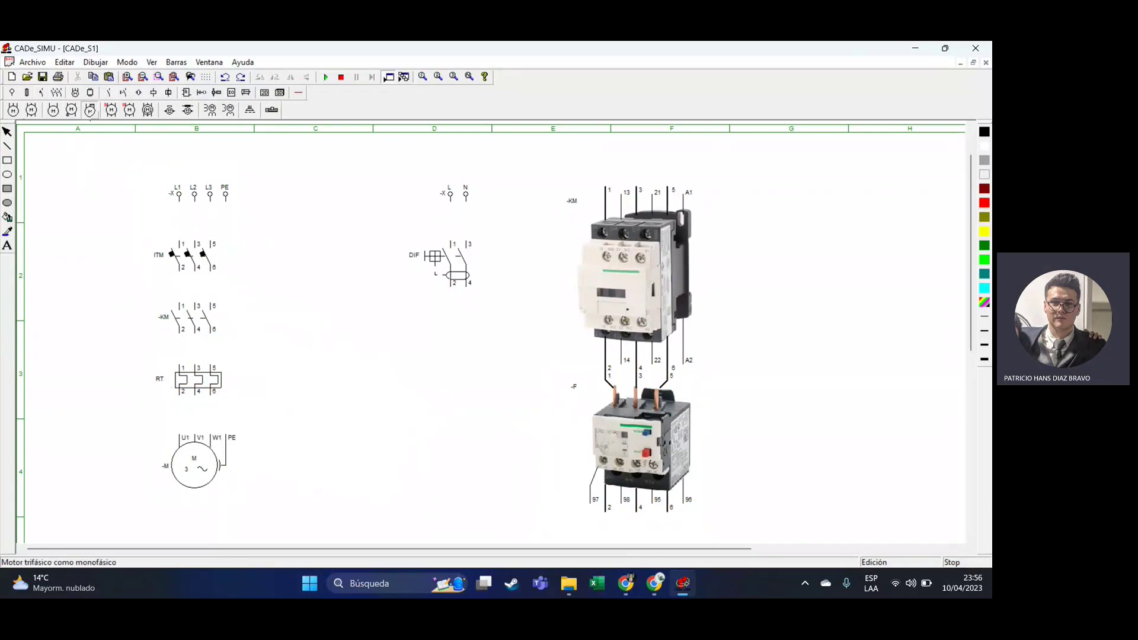
pyautogui.click(340, 430)
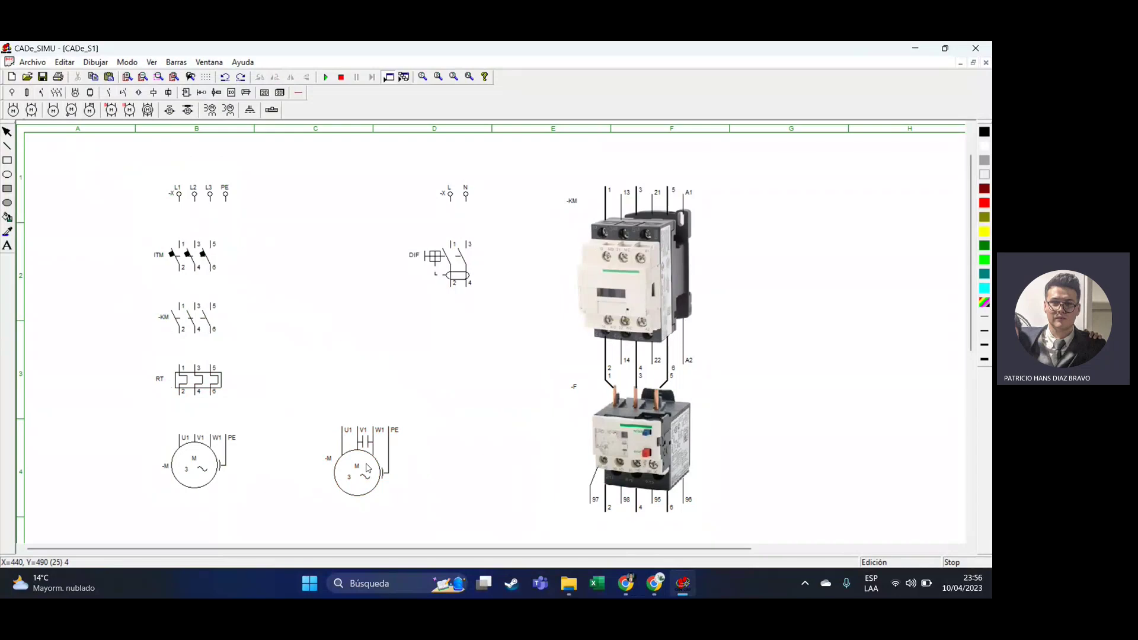
pyautogui.press('Escape')
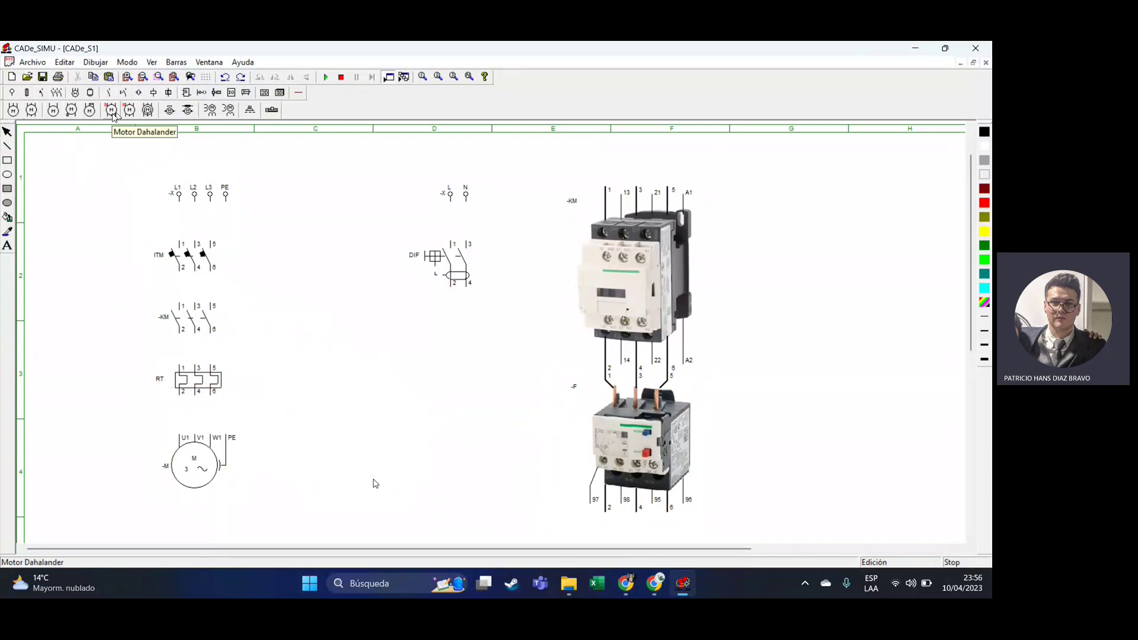
# Try a Dahlander motor in column C beside the RT relay, inspect its connection properties and delete it.
pyautogui.click(111, 110)
pyautogui.click(331, 372)
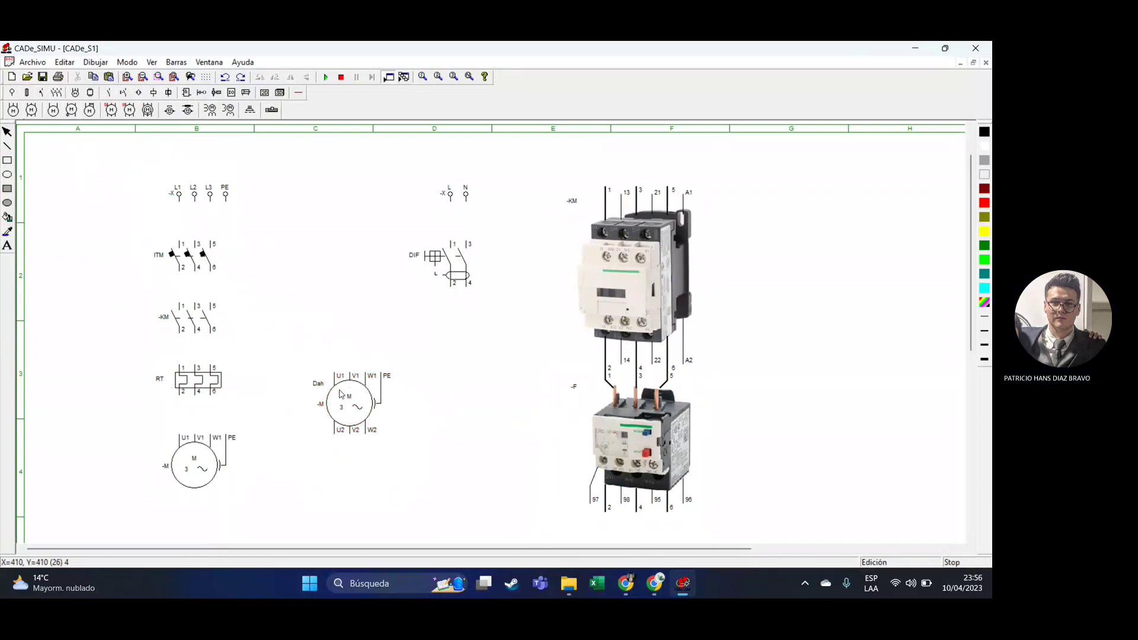
pyautogui.doubleClick(341, 394)
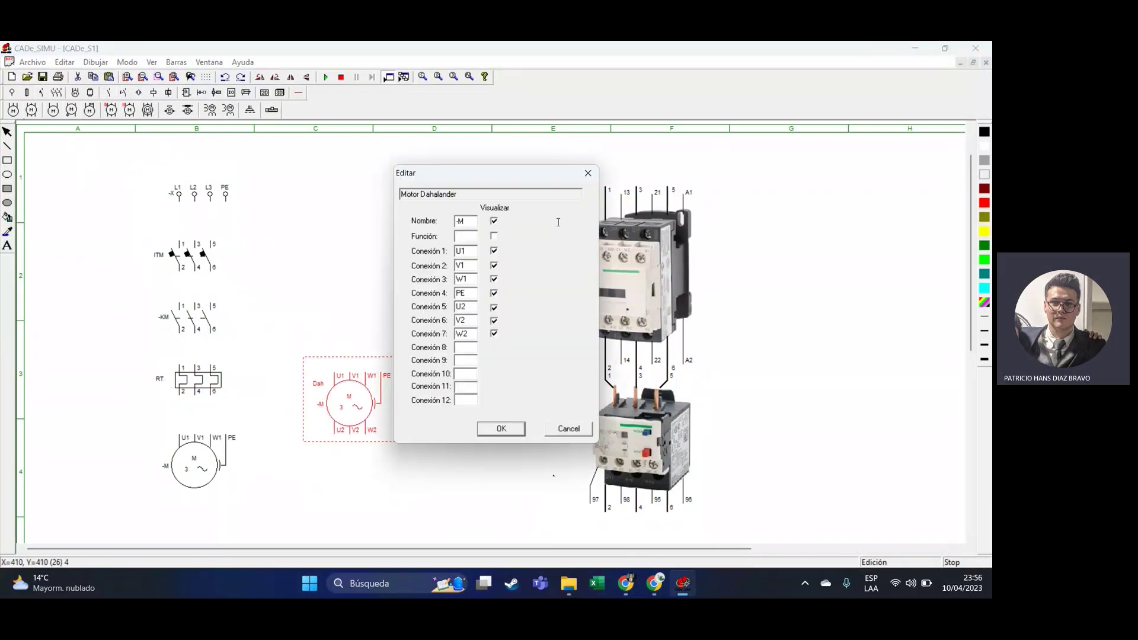
pyautogui.click(588, 173)
pyautogui.press('Delete')
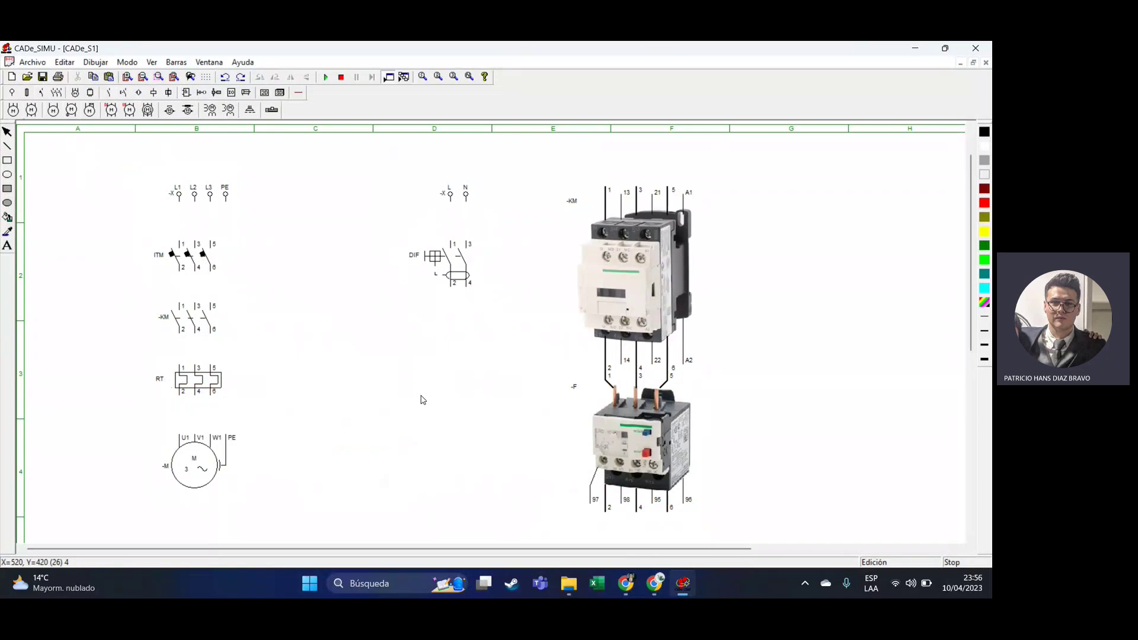
# Try a DC motor with F1-F2 and A1-A2 terminals in column C beside the RT relay and delete it.
pyautogui.click(150, 111)
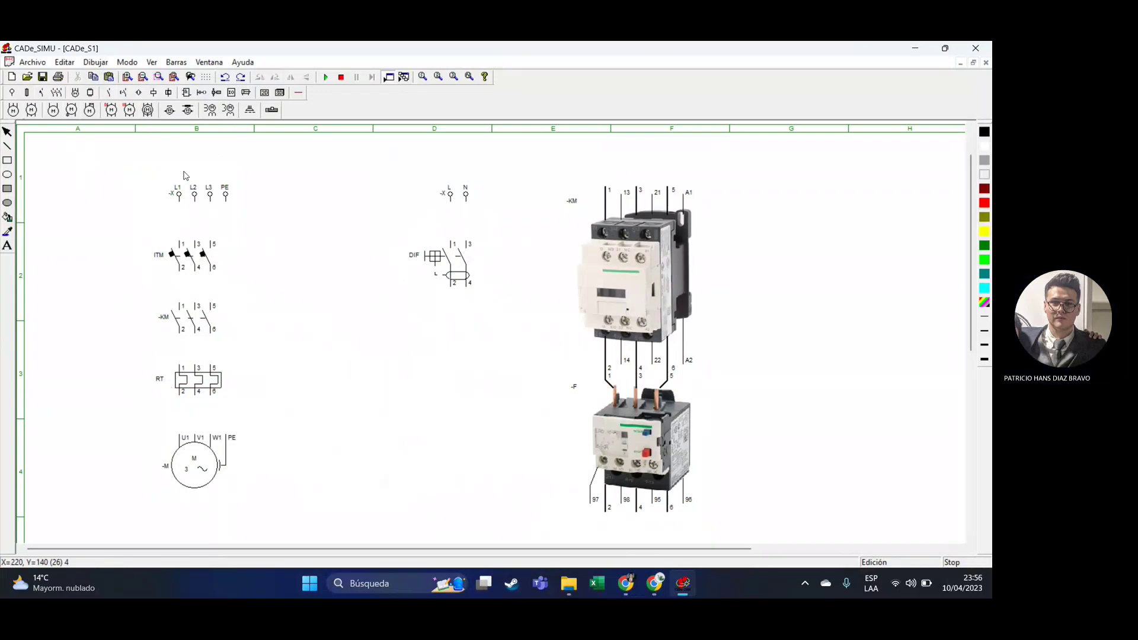
pyautogui.click(169, 110)
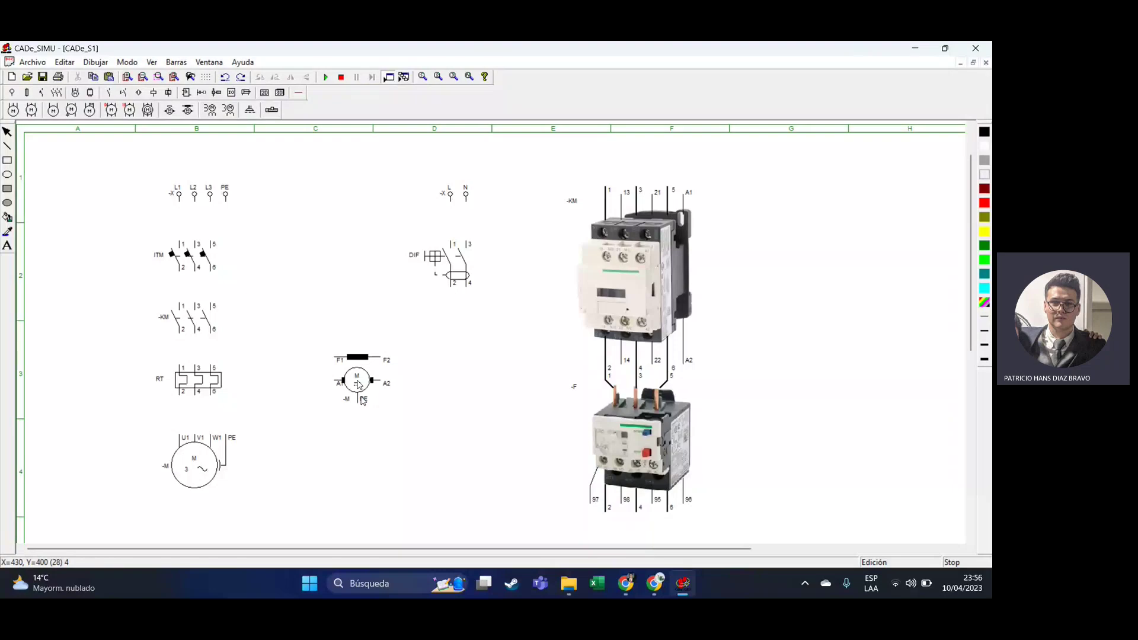
pyautogui.click(359, 385)
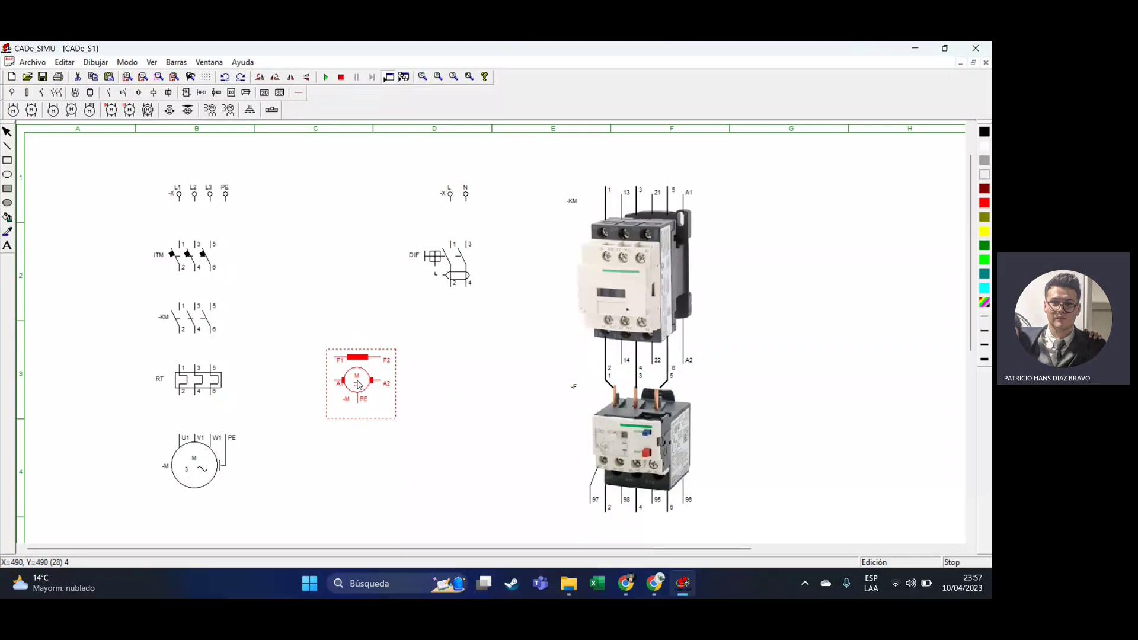
pyautogui.press('Delete')
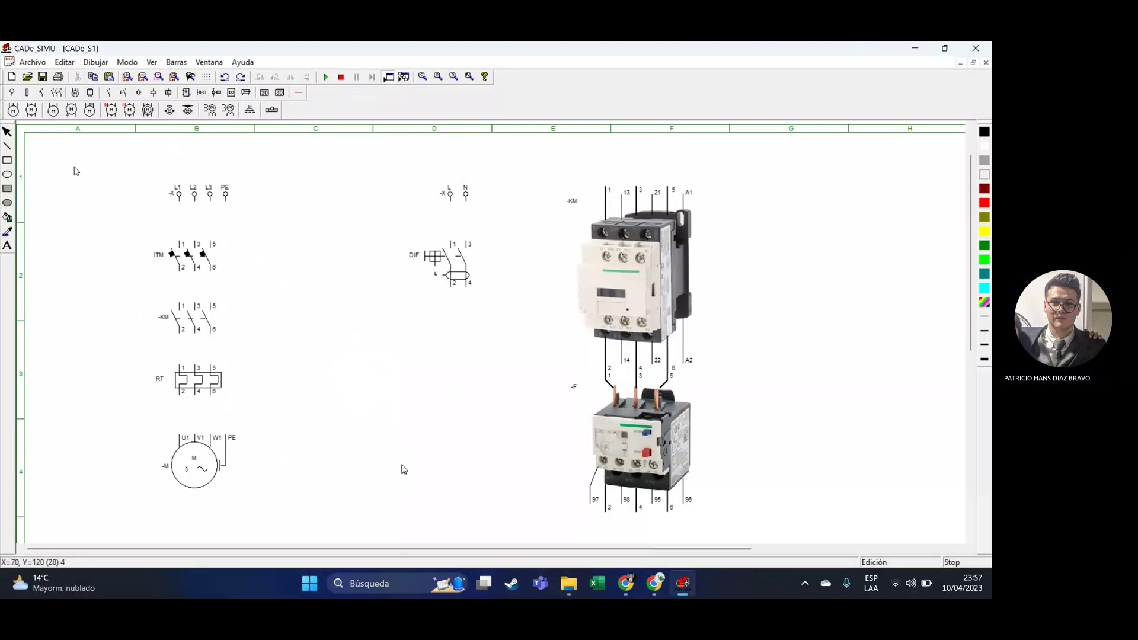
# Review the power circuit in column B component by component: three-phase supply, ITM breaker, KM contactor, RT thermal relay and motor.
pyautogui.moveTo(71, 164); pyautogui.dragTo(334, 522)
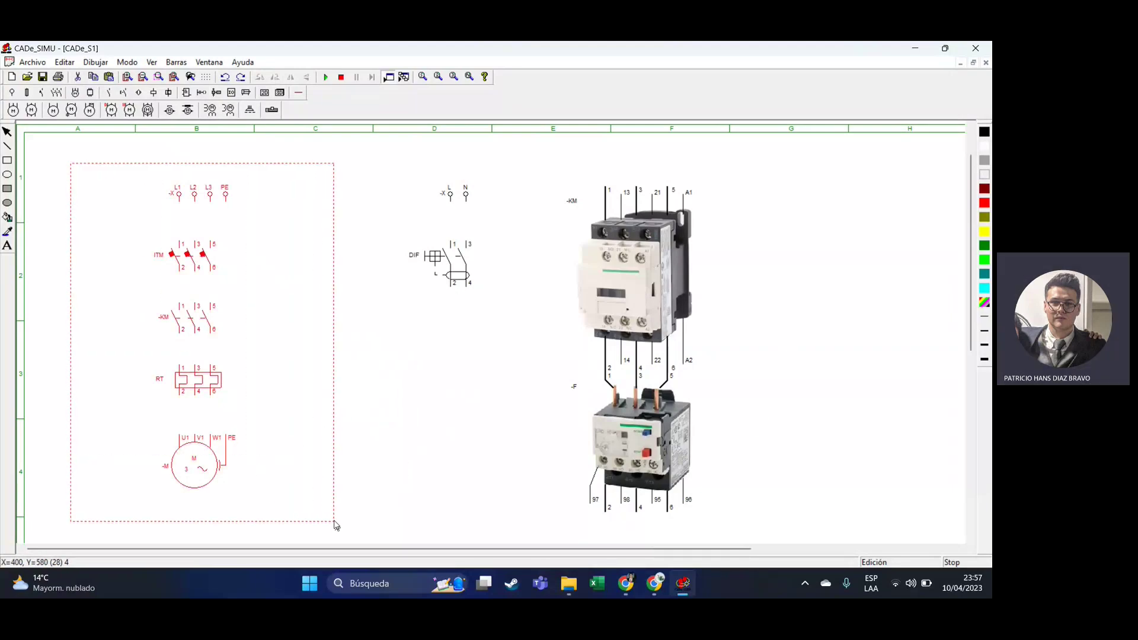
pyautogui.click(163, 200)
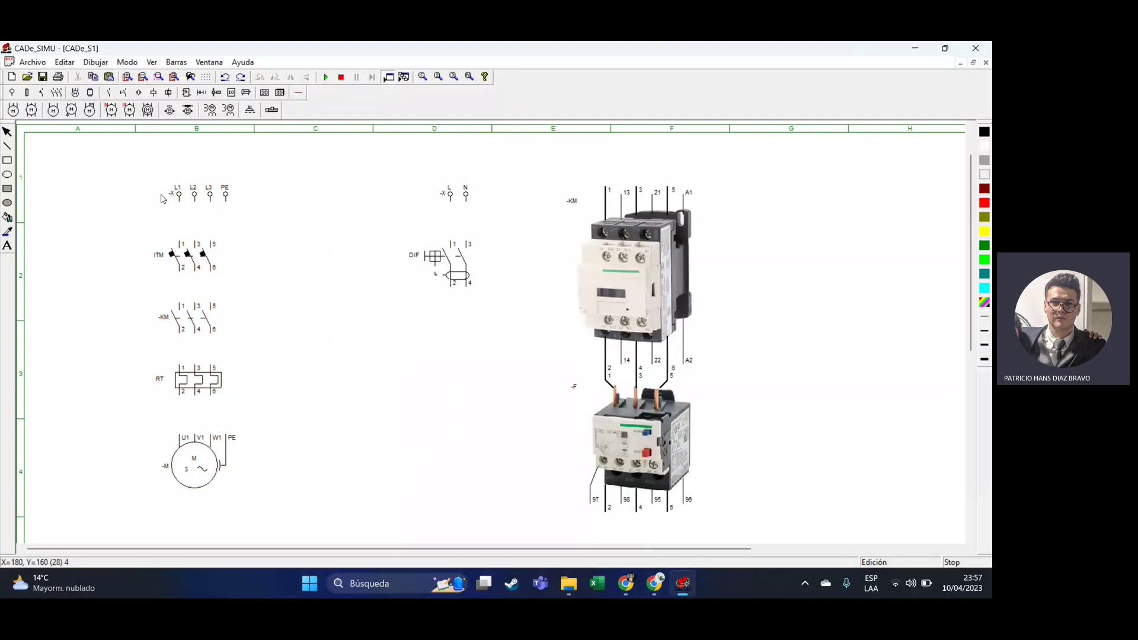
pyautogui.click(197, 205)
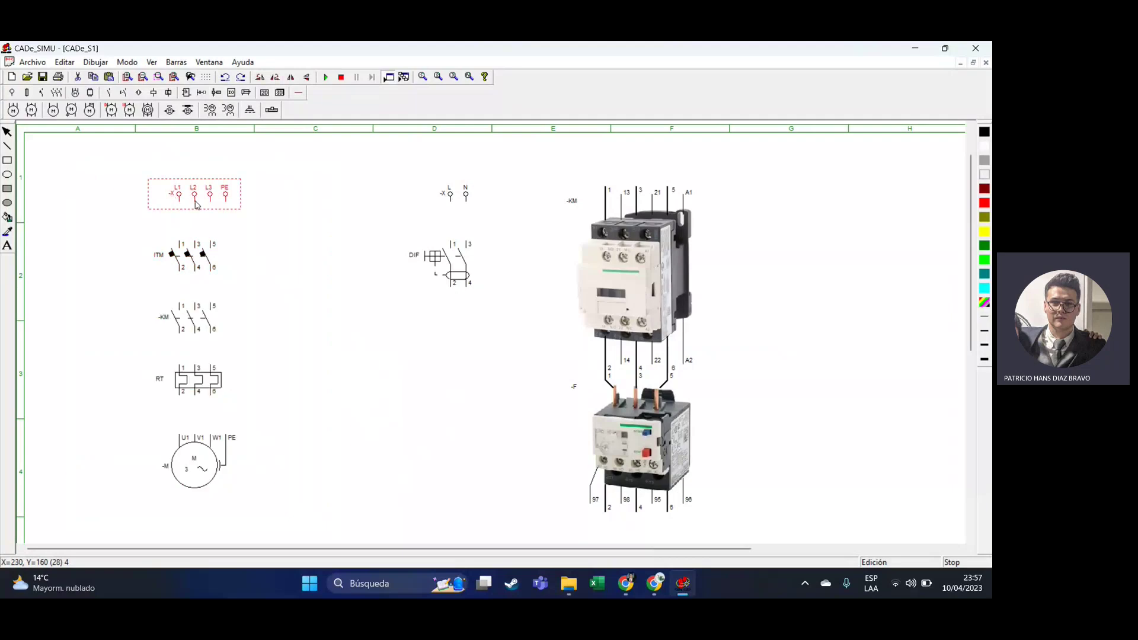
pyautogui.click(202, 249)
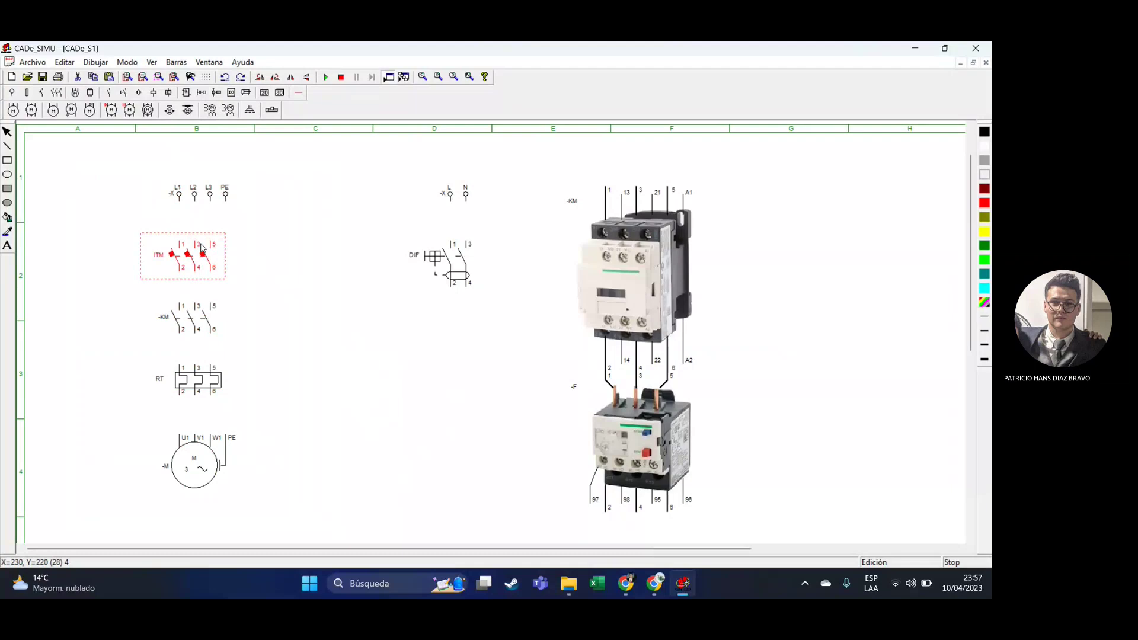
pyautogui.click(195, 326)
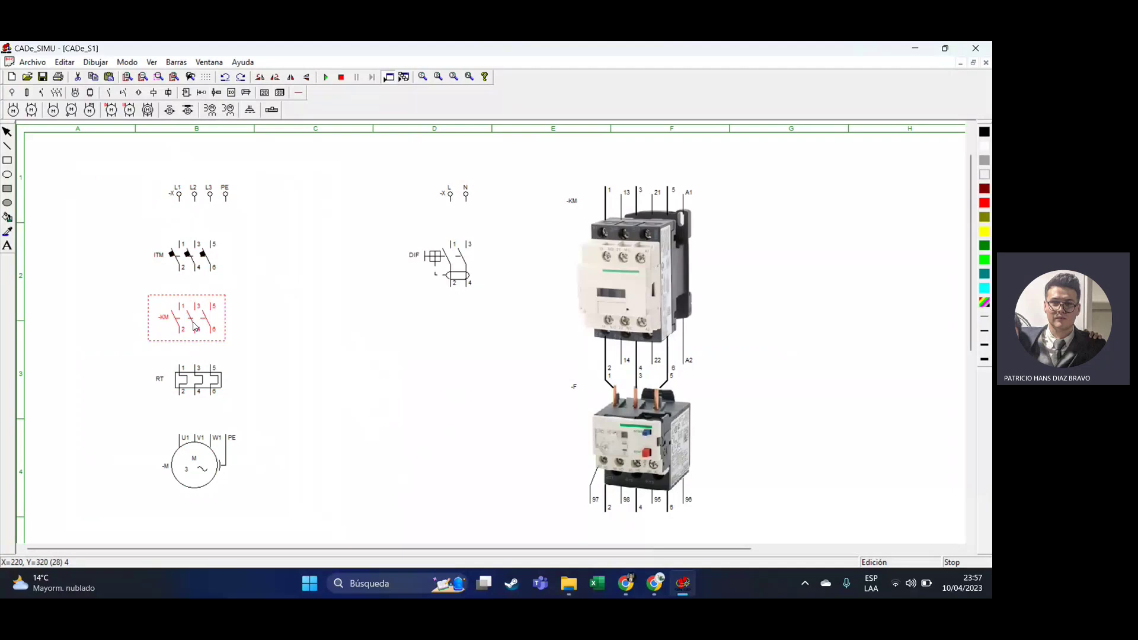
pyautogui.click(212, 395)
pyautogui.click(210, 463)
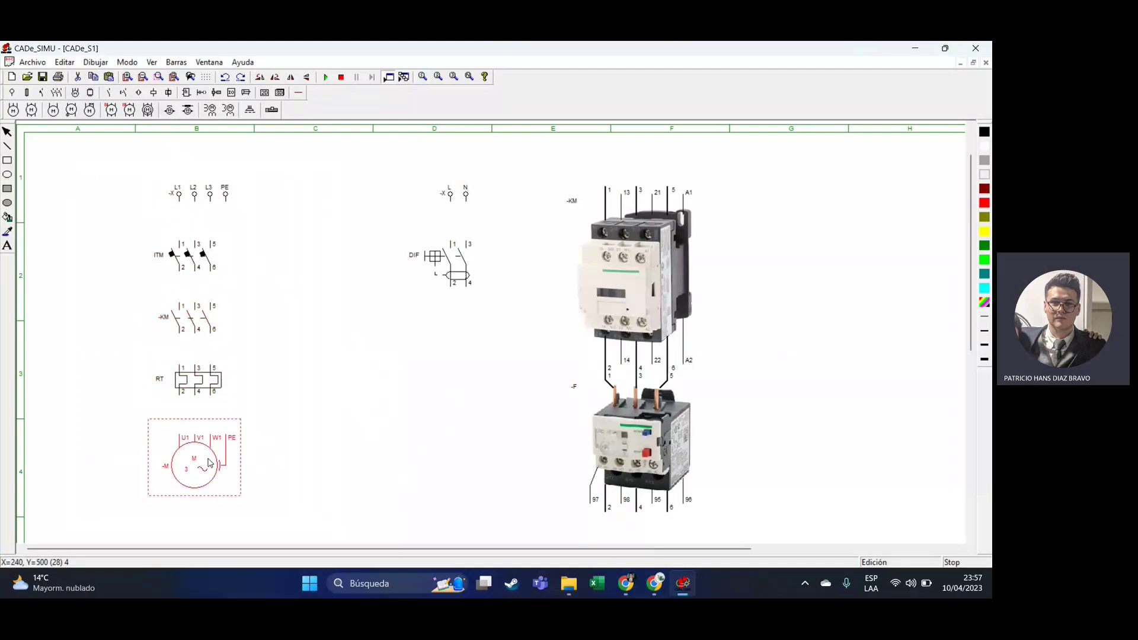
pyautogui.click(128, 214)
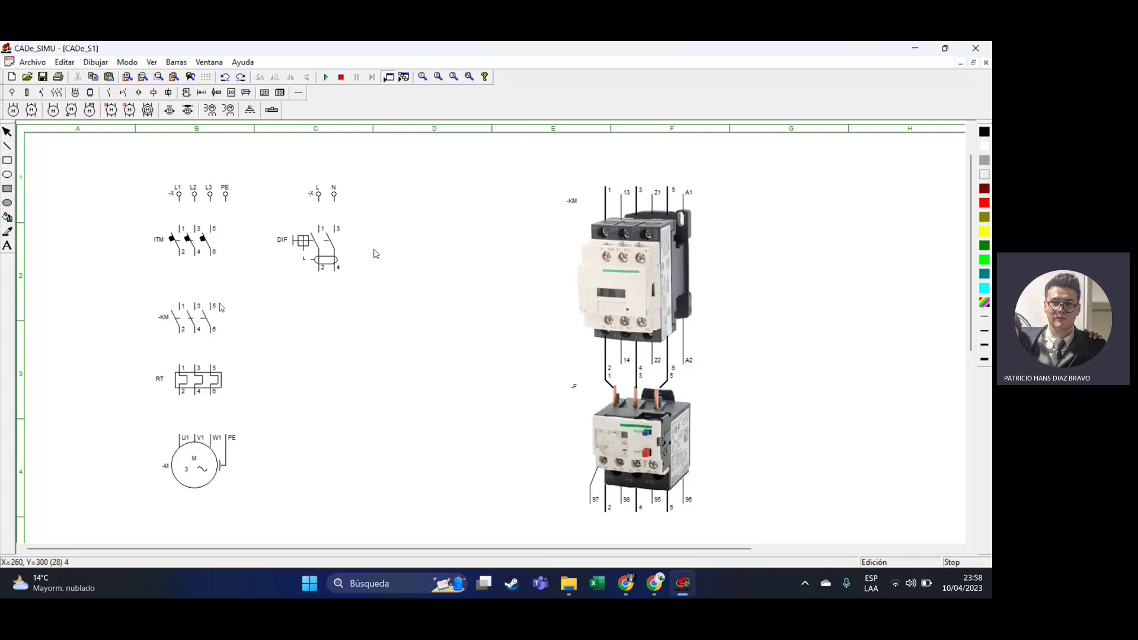
# Place a normally open and a normally closed auxiliary contact side by side in row 3, right of the RT thermal relay.
pyautogui.click(90, 92)
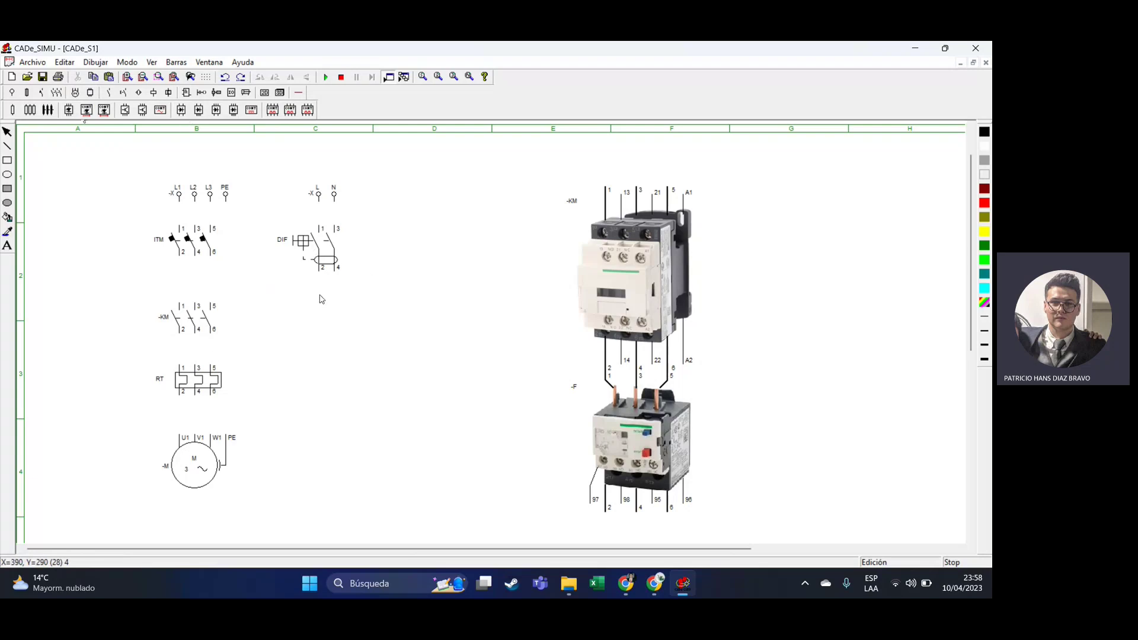
pyautogui.click(106, 95)
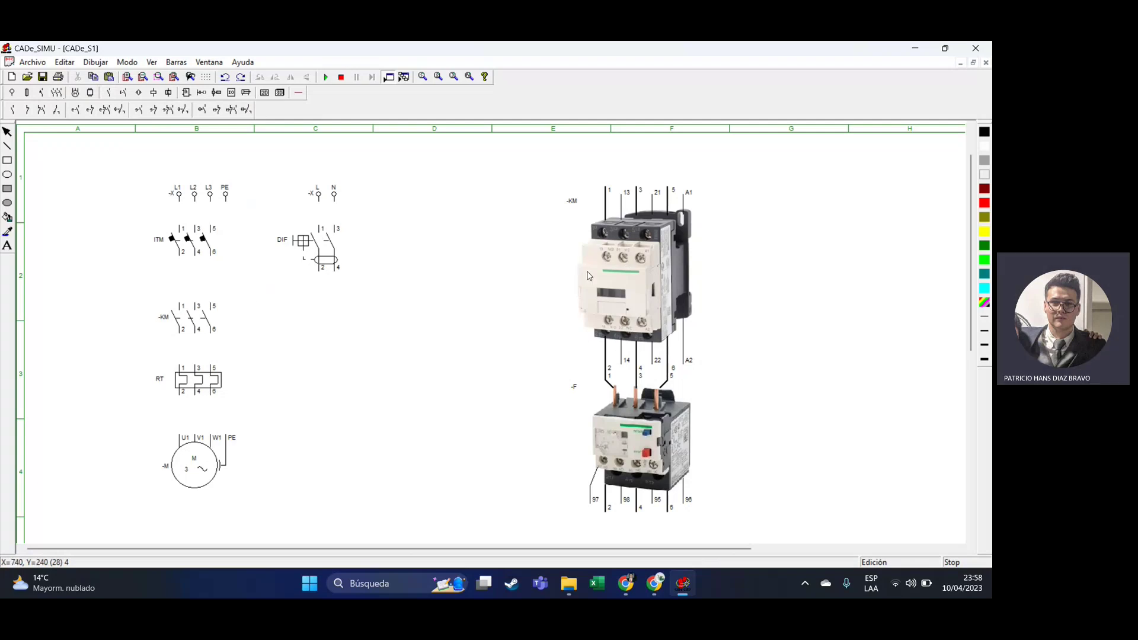
pyautogui.click(12, 112)
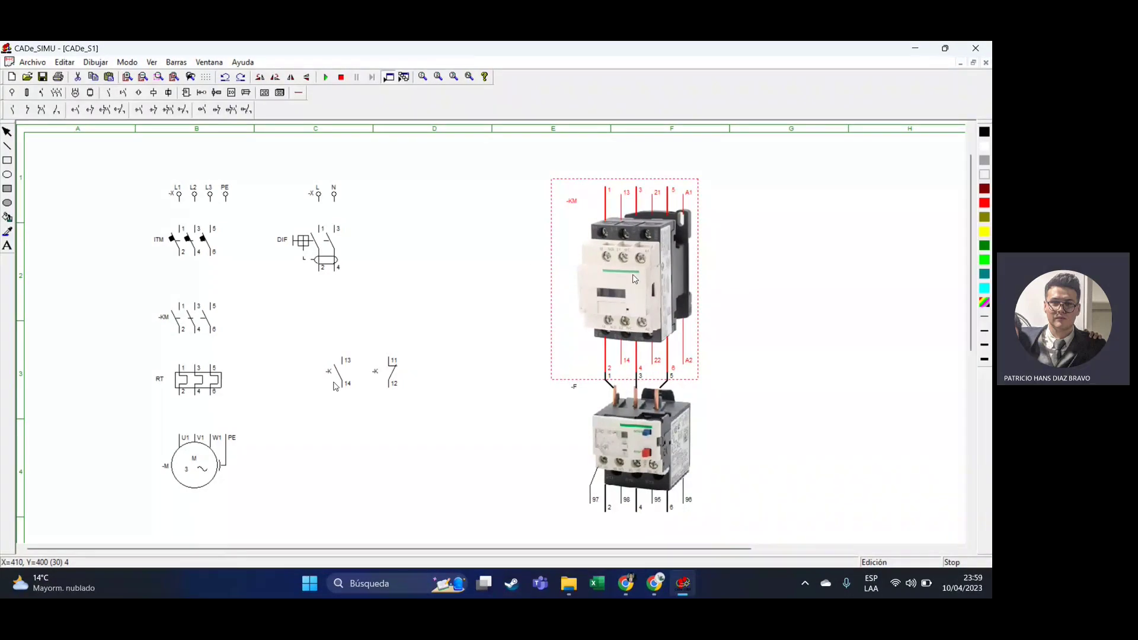
# Rename the normally open auxiliary contact (13-14) as -KM.
pyautogui.doubleClick(332, 377)
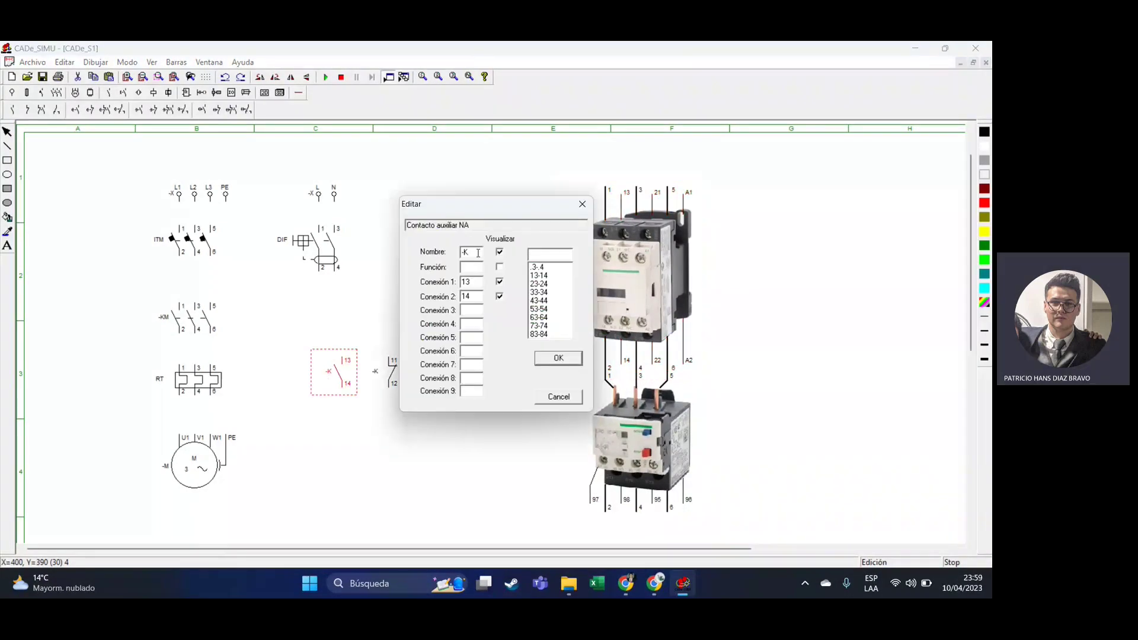
pyautogui.click(476, 254)
pyautogui.write('M')
pyautogui.click(559, 358)
# Rename the normally closed auxiliary contact (11-12) as -KM to match the contactor.
pyautogui.click(396, 380)
pyautogui.doubleClick(396, 380)
pyautogui.click(468, 254)
pyautogui.write('M')
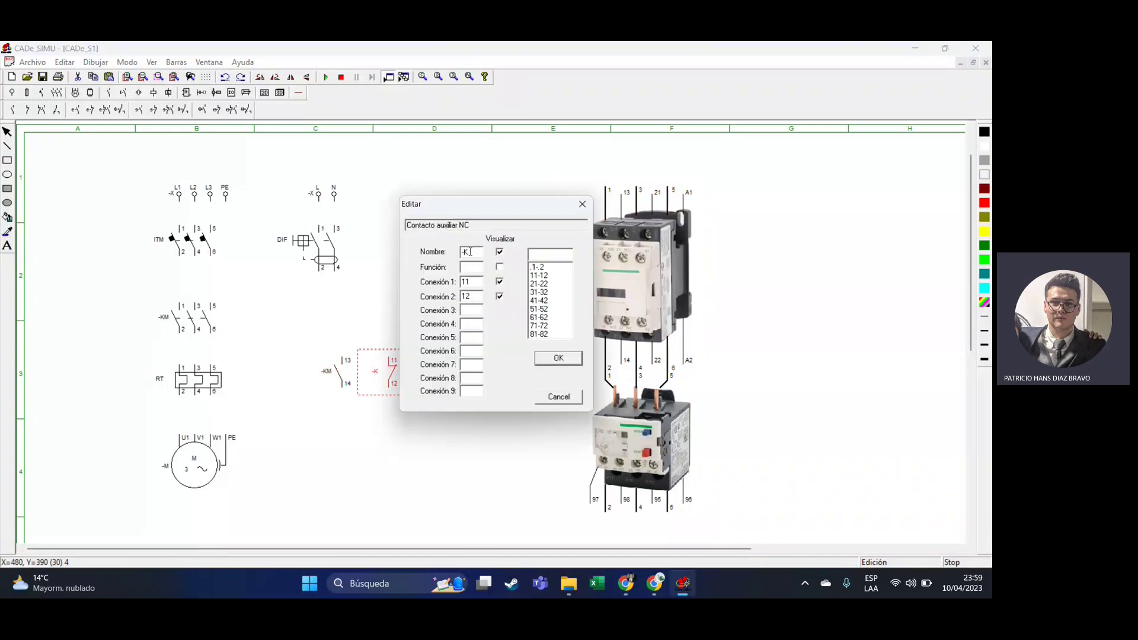
pyautogui.click(559, 358)
pyautogui.click(500, 410)
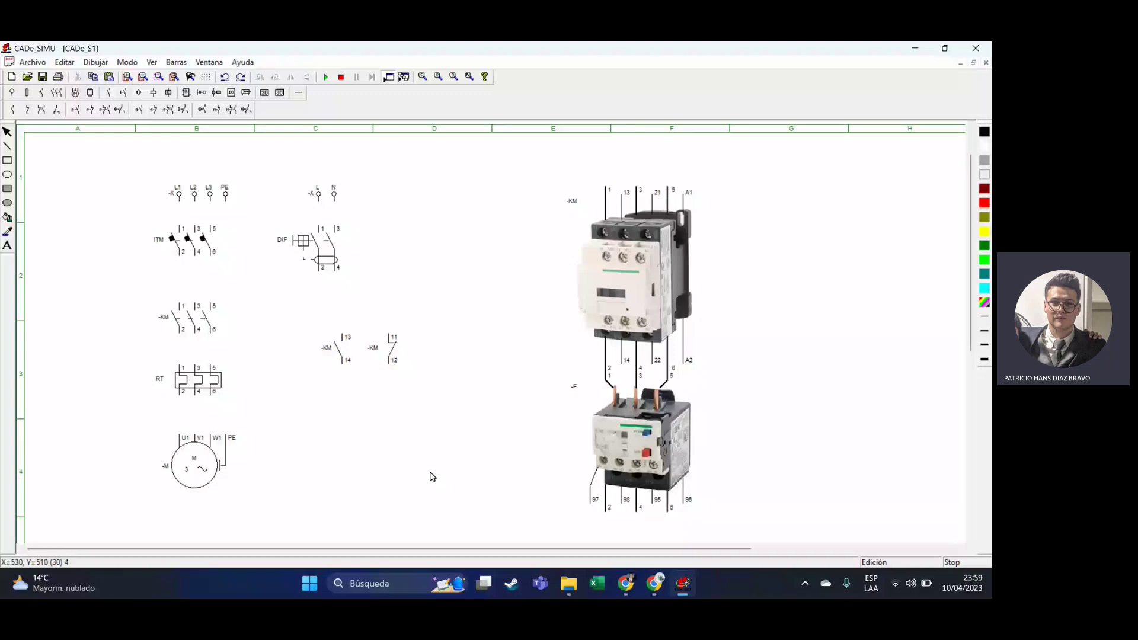
# Place a normally open pushbutton beside the -KM auxiliary contacts and a normally closed pushbutton directly above it.
pyautogui.click(122, 98)
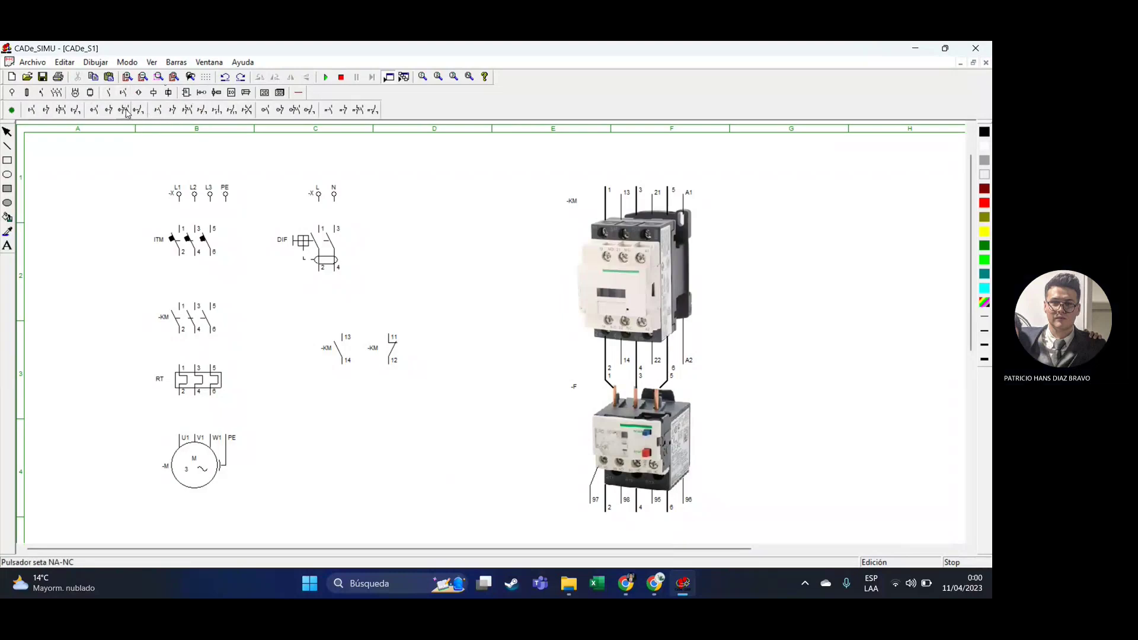
pyautogui.click(33, 111)
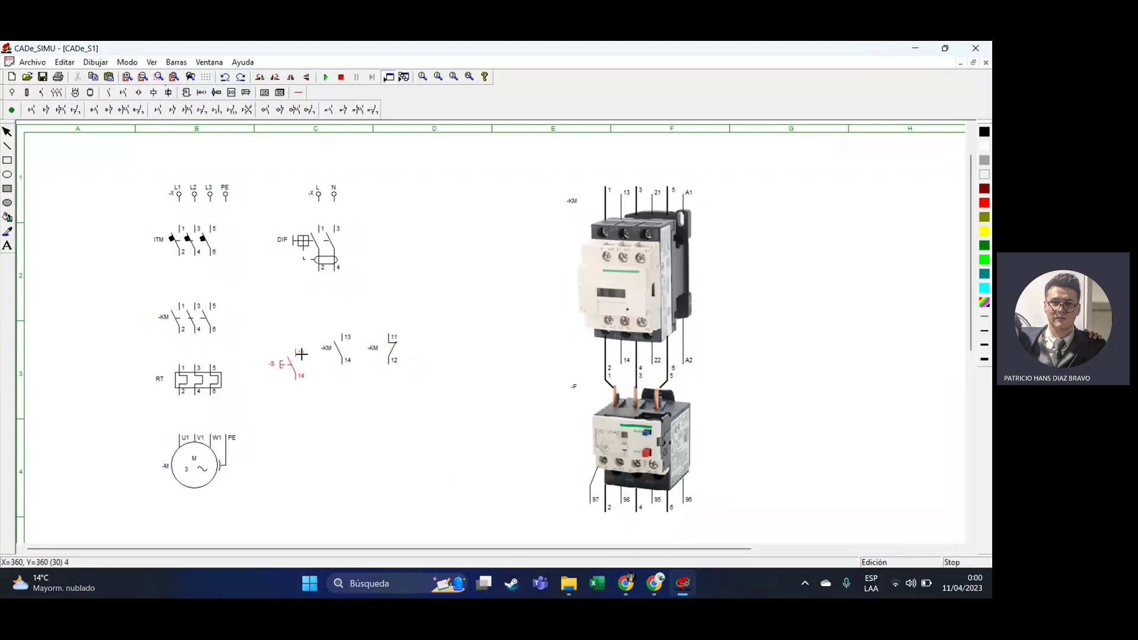
pyautogui.click(301, 339)
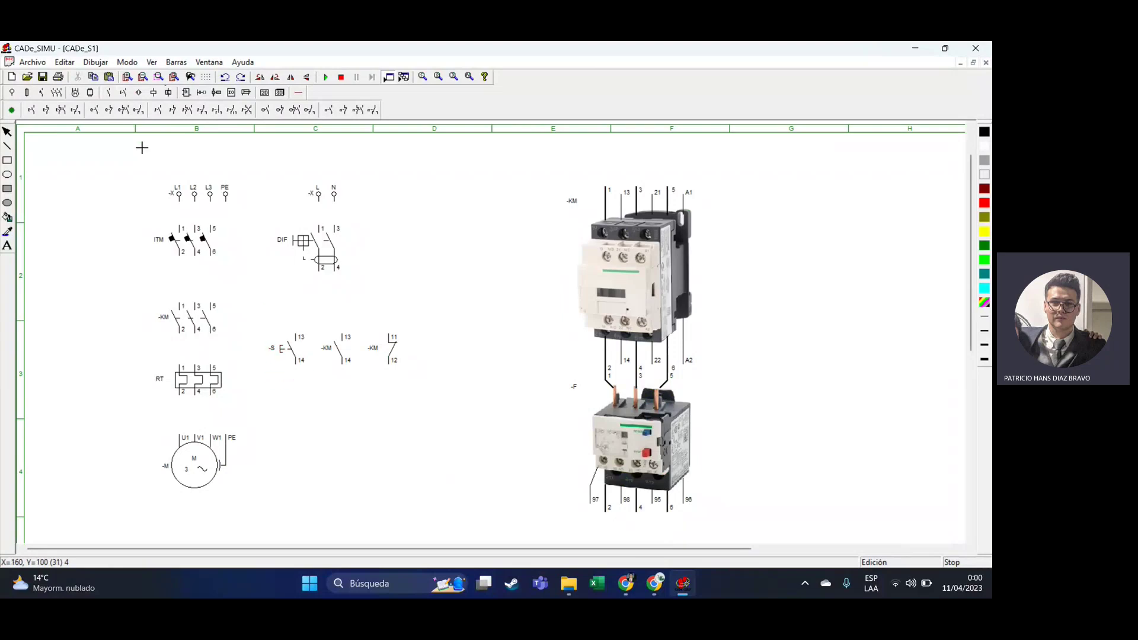
pyautogui.click(46, 110)
pyautogui.click(297, 287)
pyautogui.rightClick(250, 285)
# Move the two pushbutton contacts and the two -KM auxiliary contacts together slightly down and right, below the DIF breaker.
pyautogui.moveTo(249, 279); pyautogui.dragTo(445, 414)
pyautogui.moveTo(394, 362); pyautogui.dragTo(419, 393)
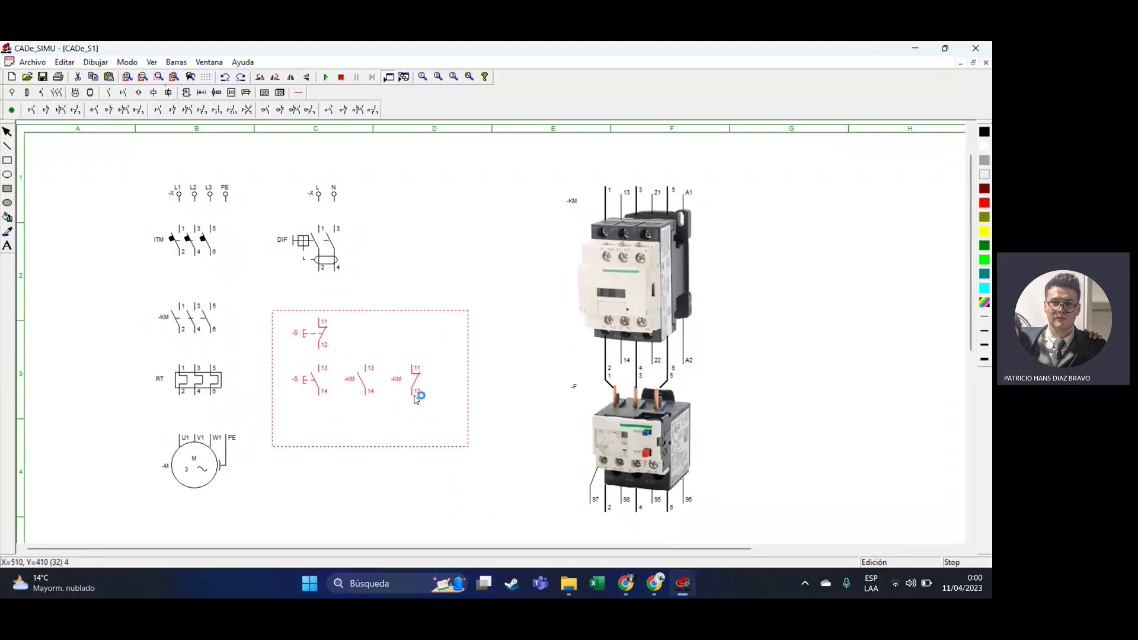
pyautogui.click(515, 292)
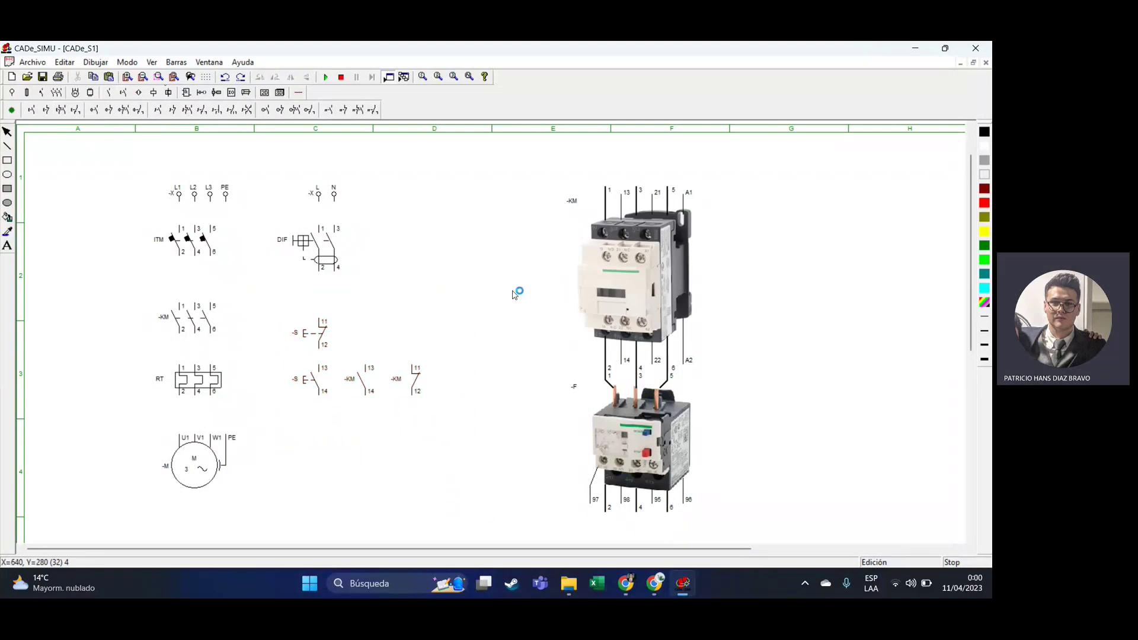
# Place two 3D pushbuttons, one above the other, beside the 3D contactor and set the lower one's image to Pulsador rojo.
pyautogui.click(280, 92)
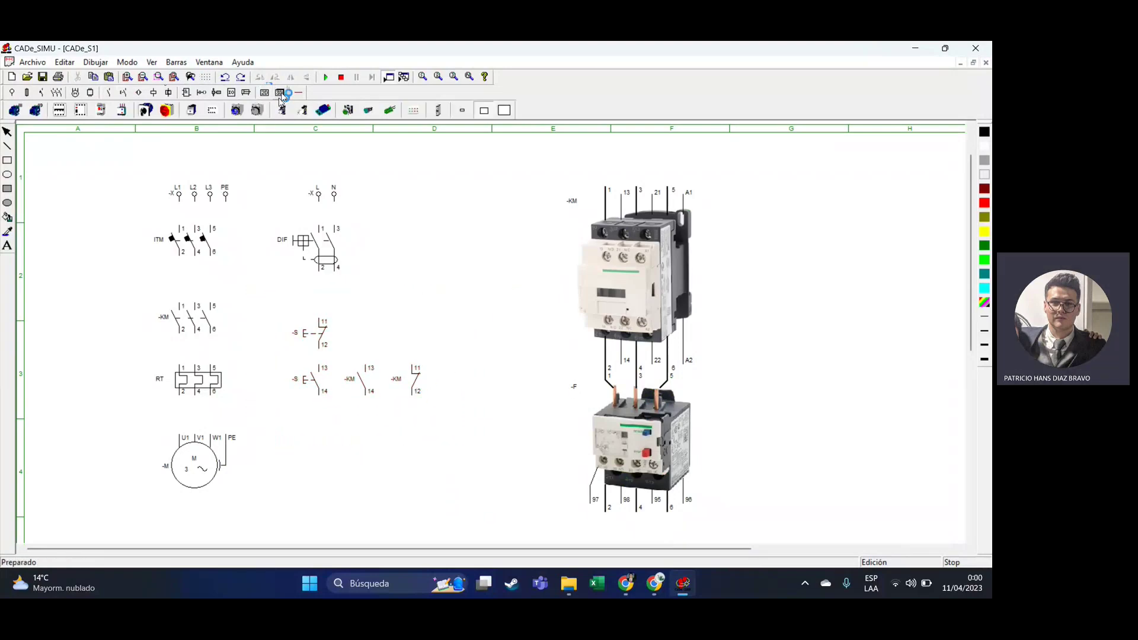
pyautogui.click(347, 111)
pyautogui.click(486, 199)
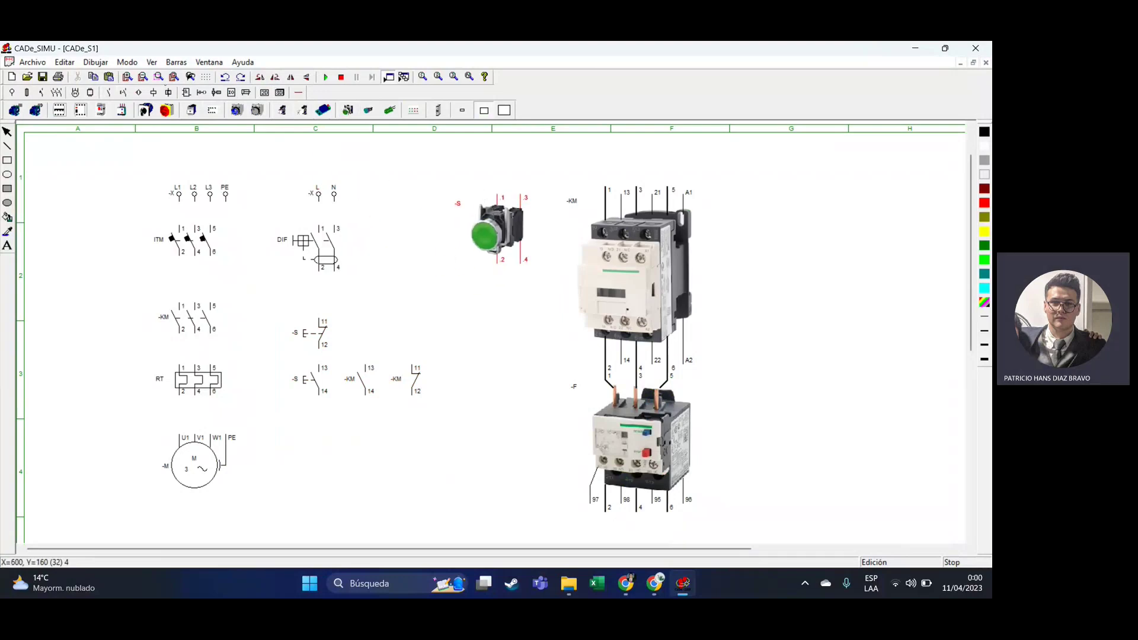
pyautogui.click(501, 242)
pyautogui.click(348, 111)
pyautogui.click(486, 279)
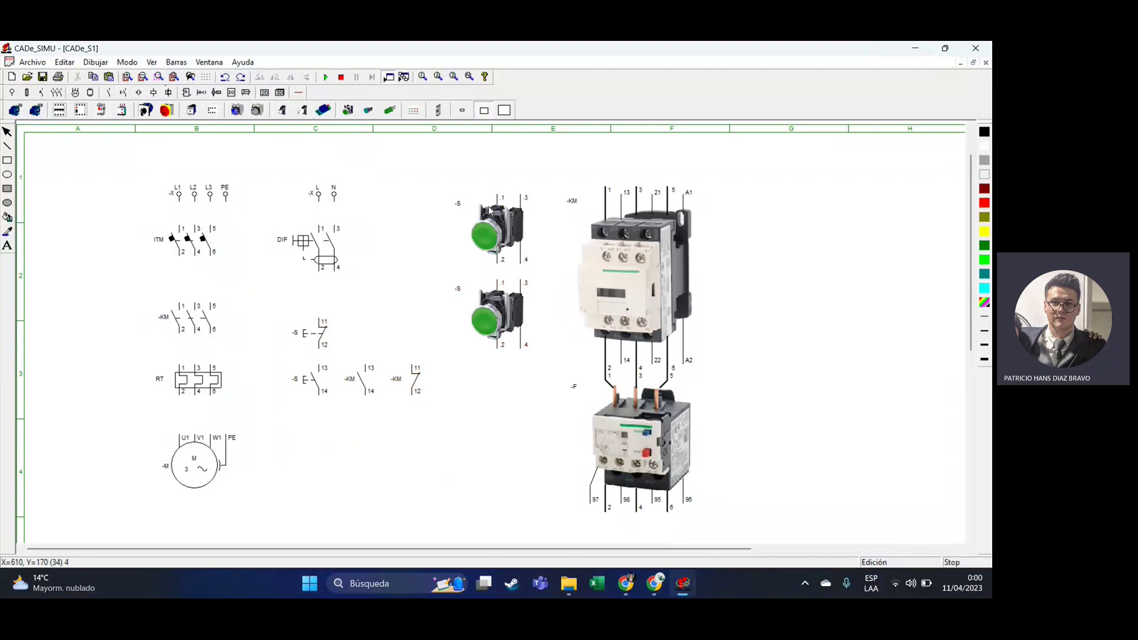
pyautogui.doubleClick(498, 296)
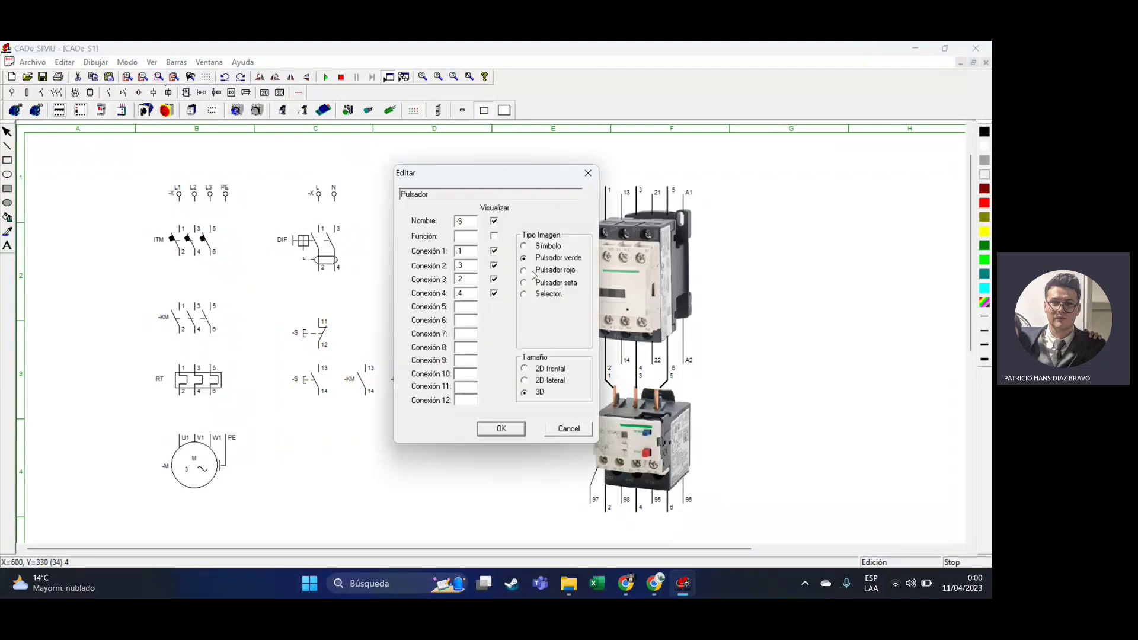
pyautogui.click(514, 429)
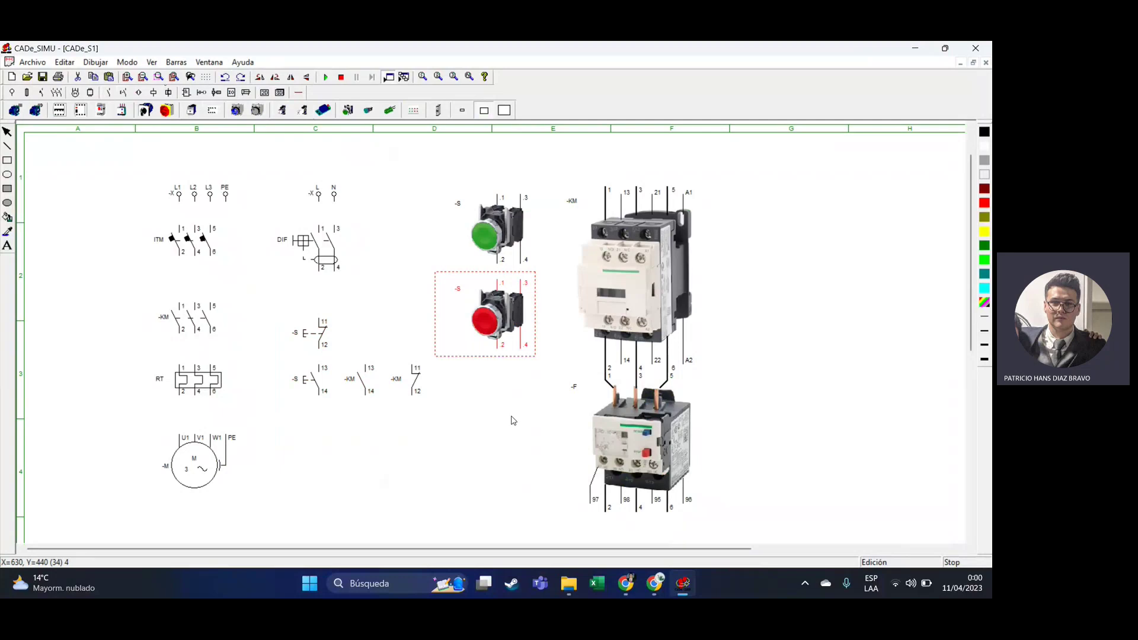
# Move both 3D pushbuttons to the right of the 3D contactor, with the red one above the green one.
pyautogui.moveTo(508, 247); pyautogui.dragTo(531, 449)
pyautogui.click(517, 312)
pyautogui.moveTo(519, 314); pyautogui.dragTo(782, 228)
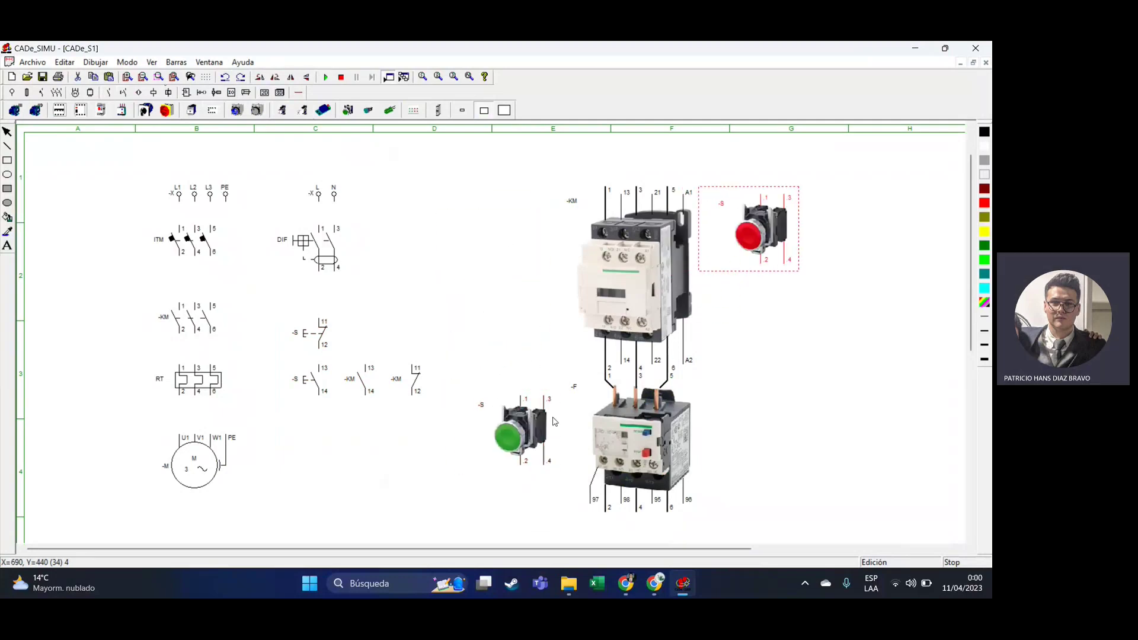
pyautogui.moveTo(522, 427); pyautogui.dragTo(827, 303)
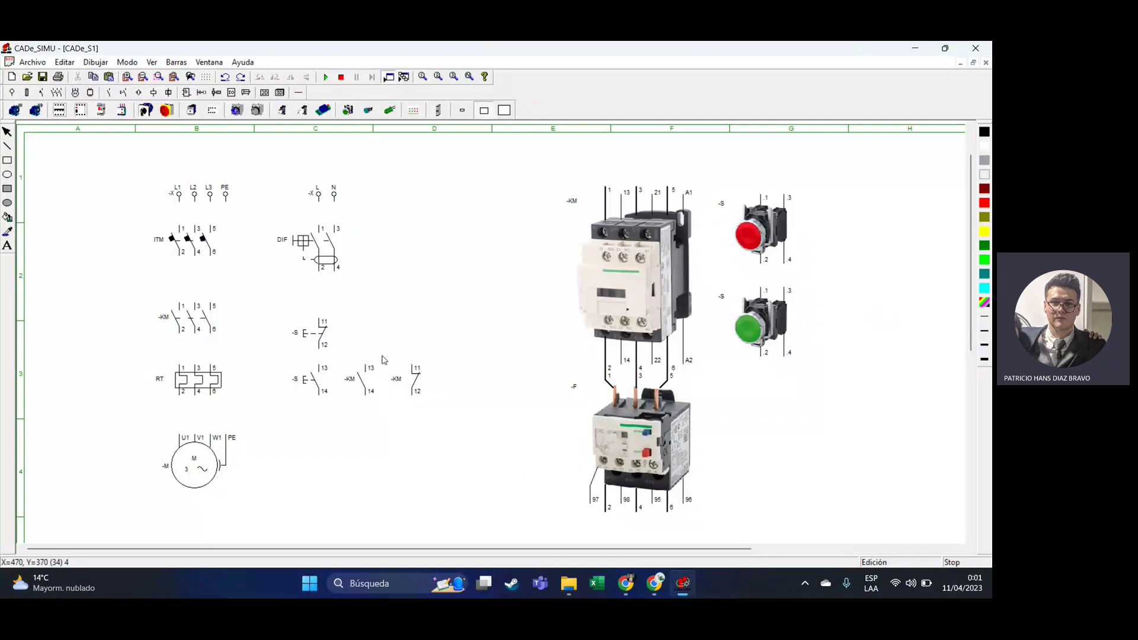
# Space out the pushbutton and -KM contacts below the DIF breaker and nudge the red 3D pushbutton up and left.
pyautogui.click(368, 384)
pyautogui.moveTo(414, 383); pyautogui.dragTo(386, 384)
pyautogui.moveTo(318, 396); pyautogui.dragTo(327, 420)
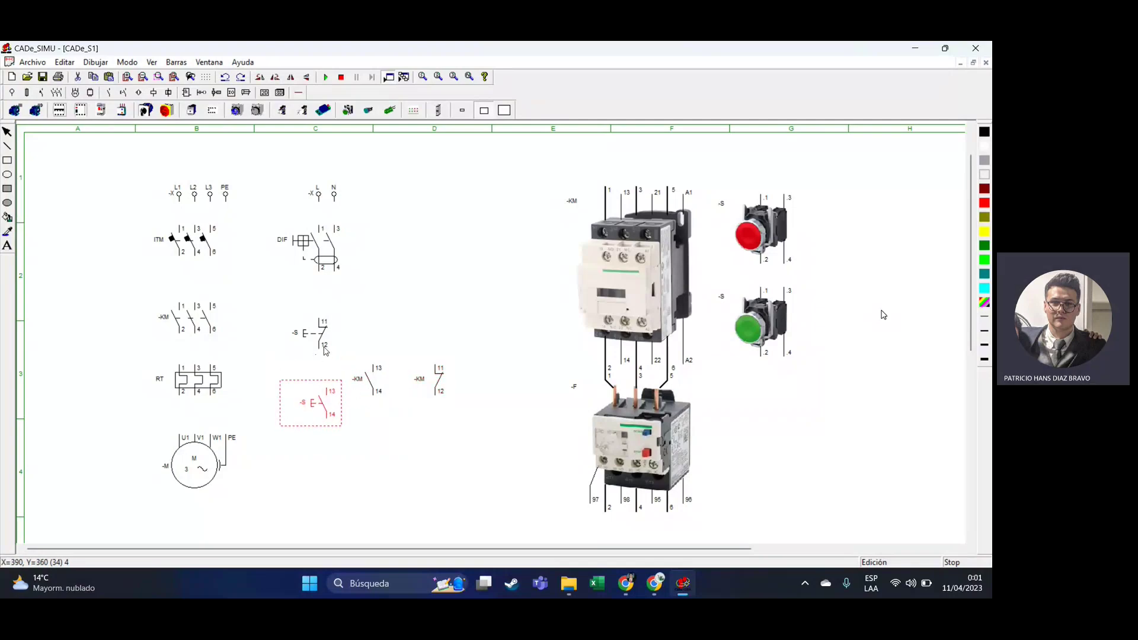
pyautogui.moveTo(324, 350); pyautogui.dragTo(324, 342)
pyautogui.moveTo(327, 414); pyautogui.dragTo(446, 380)
pyautogui.moveTo(340, 385); pyautogui.dragTo(375, 388)
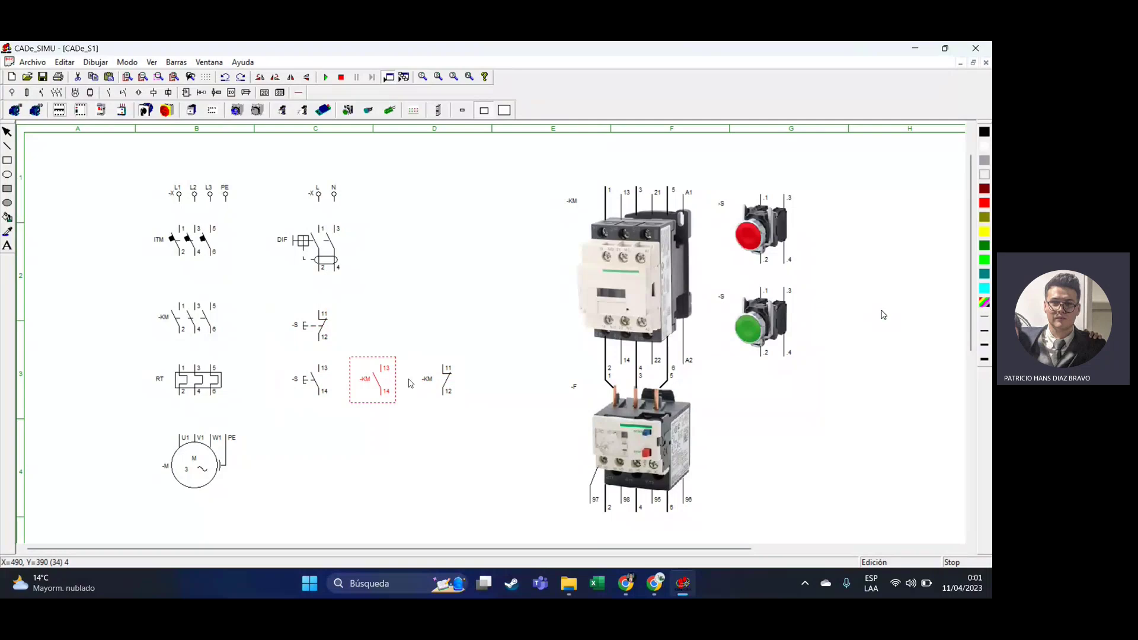
pyautogui.moveTo(458, 383); pyautogui.dragTo(450, 385)
pyautogui.click(479, 403)
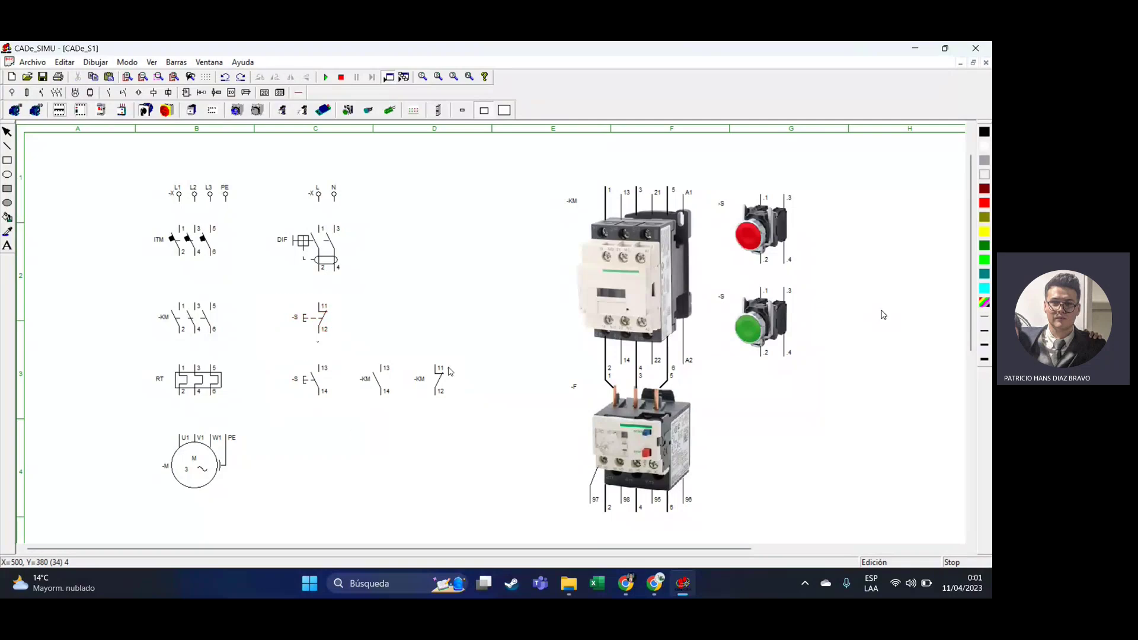
pyautogui.moveTo(755, 245)
pyautogui.mouseDown()
pyautogui.moveTo(759, 331)
pyautogui.moveTo(752, 238)
pyautogui.mouseUp()
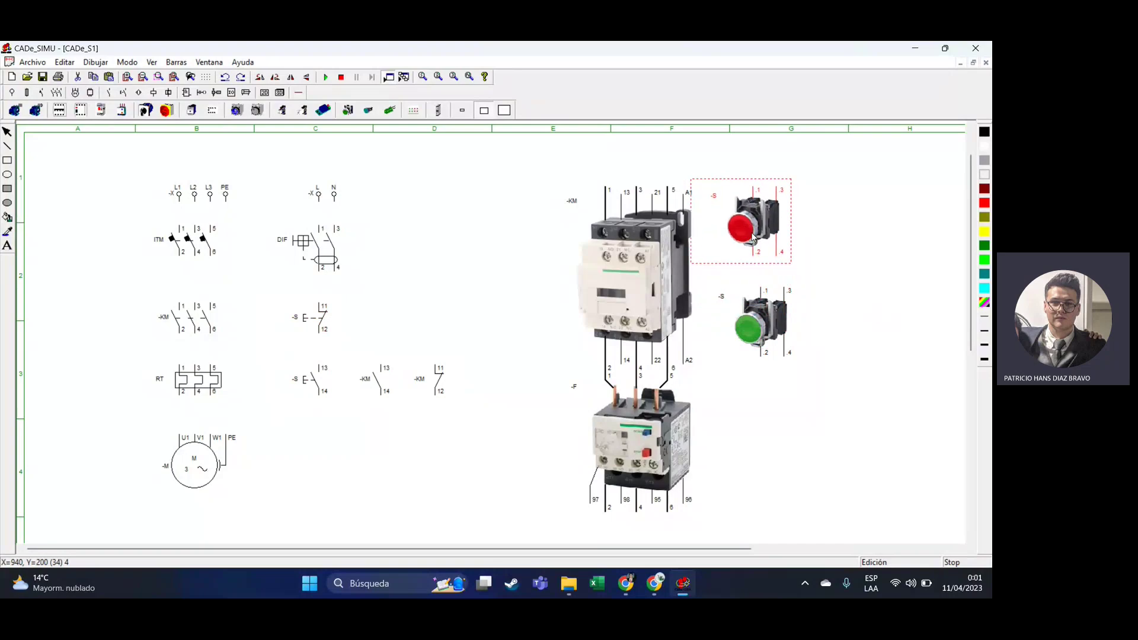
# Rename the normally closed pushbutton contact (11-12) as P.P.
pyautogui.doubleClick(325, 319)
pyautogui.moveTo(473, 225); pyautogui.dragTo(453, 224)
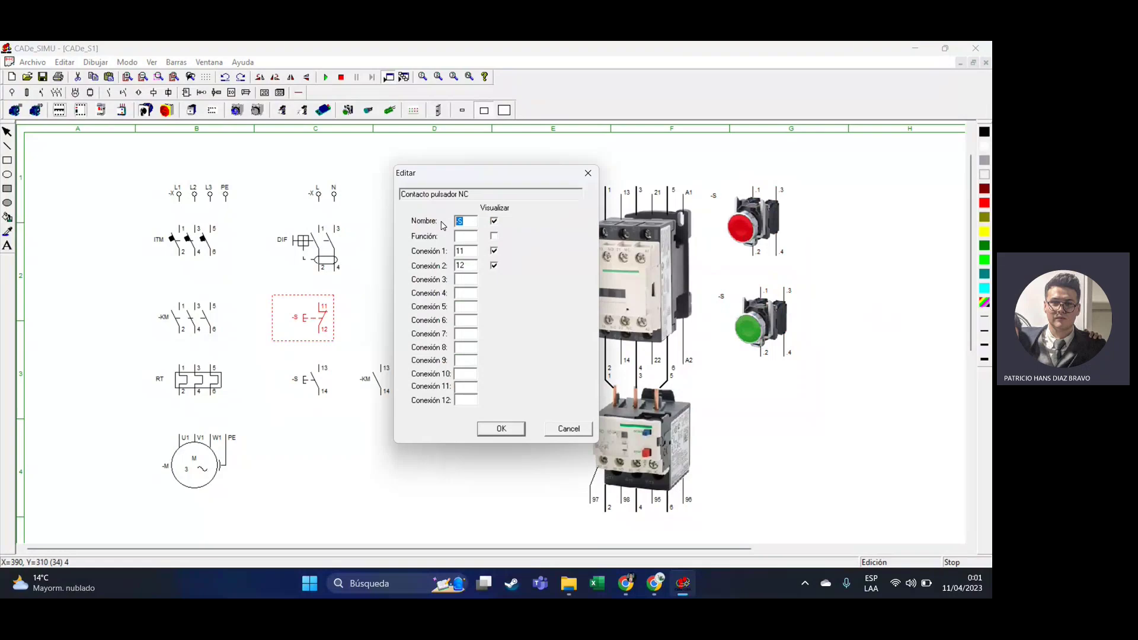
pyautogui.write('P.P')
pyautogui.click(307, 385)
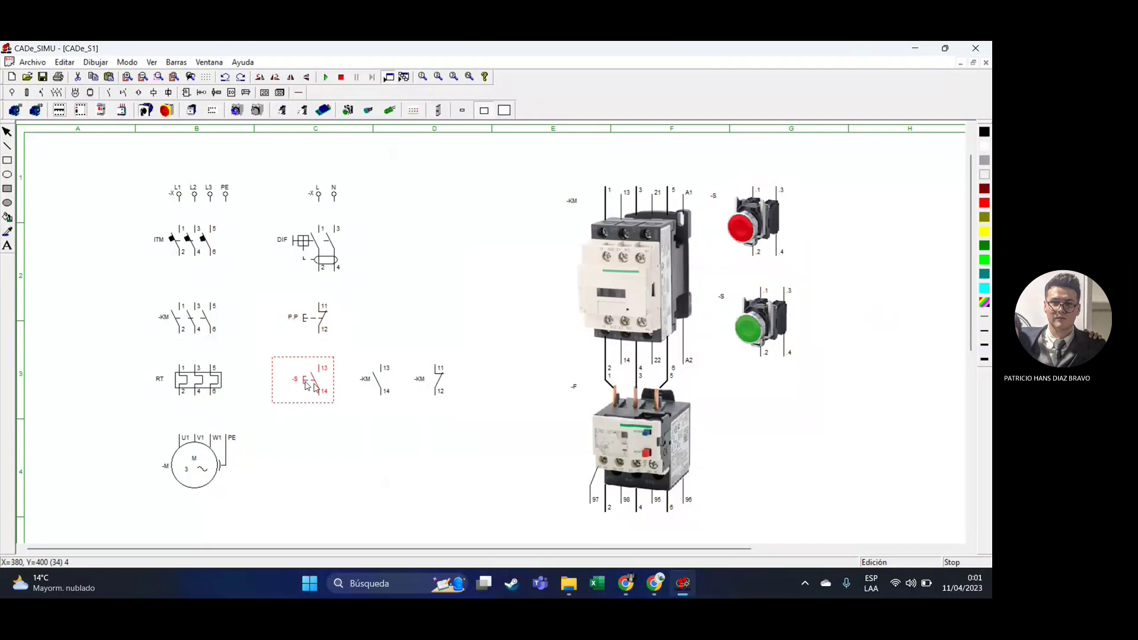
# Rename the normally open pushbutton contact (13-14) as P.P.
pyautogui.doubleClick(307, 385)
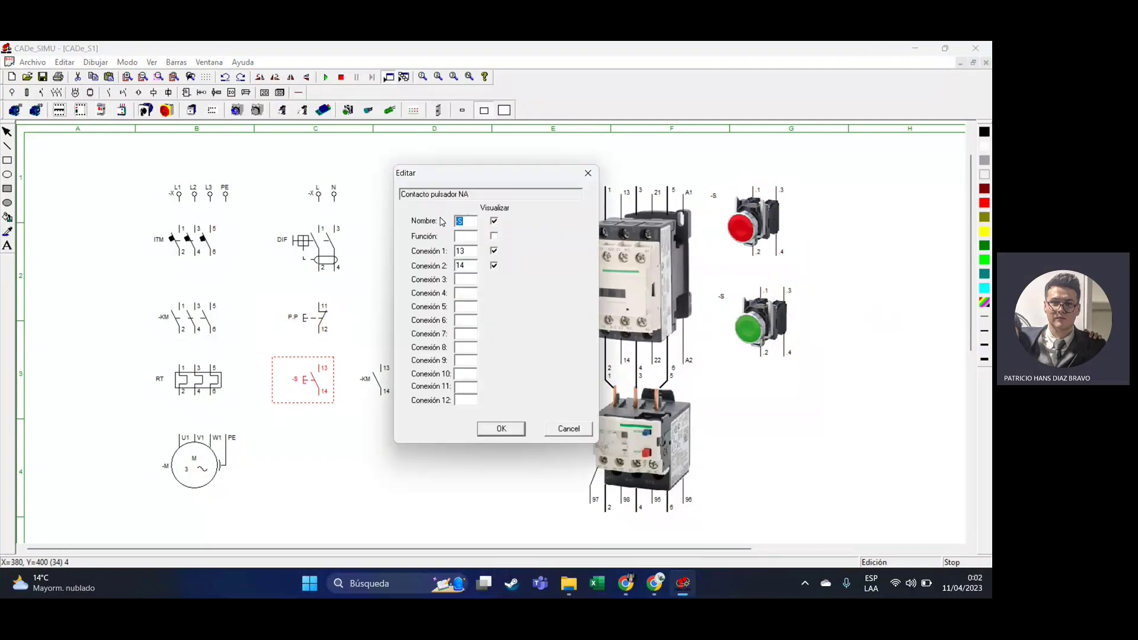
pyautogui.write('P')
pyautogui.write('.P')
pyautogui.click(503, 429)
pyautogui.click(332, 437)
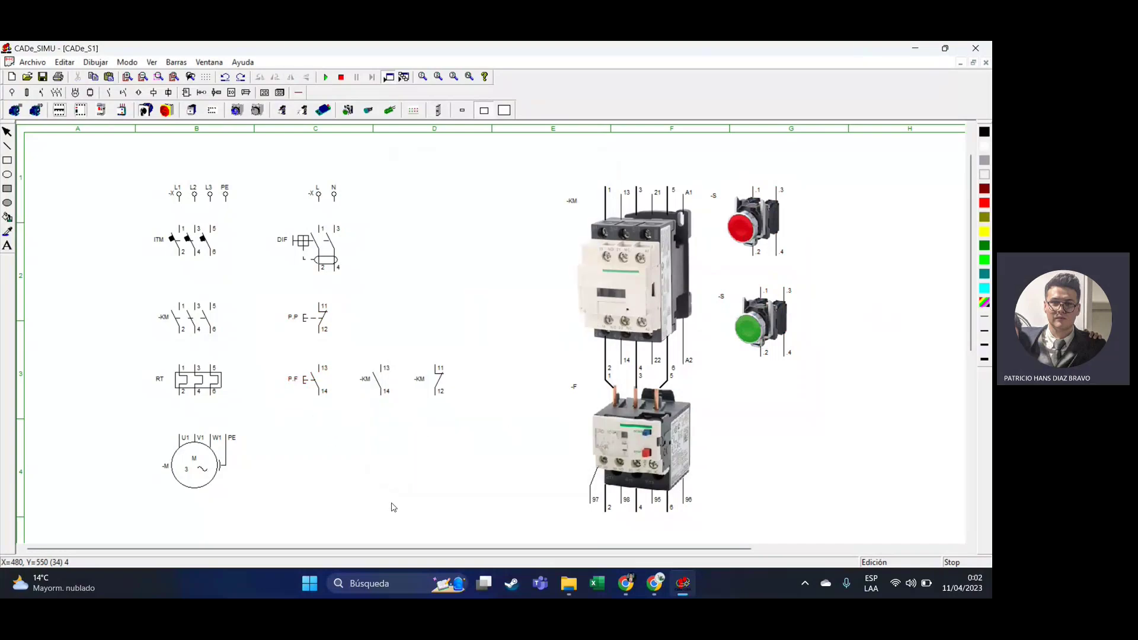
# Shift the normally closed -KM contact slightly right and raise the row holding the normally open pushbutton and both -KM contacts.
pyautogui.moveTo(439, 381); pyautogui.dragTo(447, 381)
pyautogui.click(459, 457)
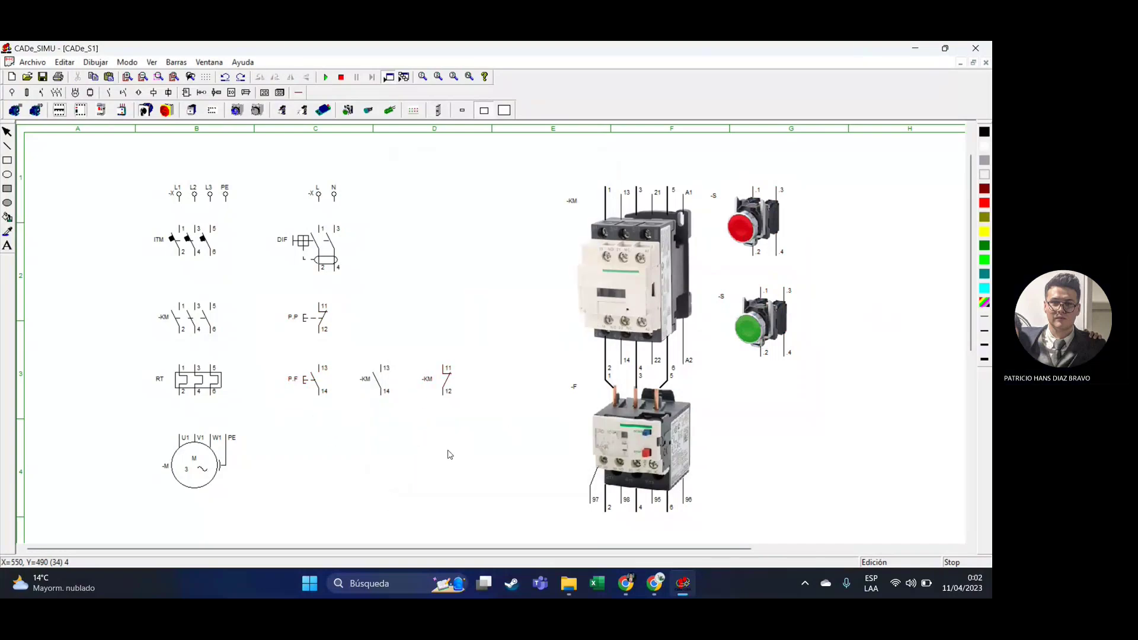
pyautogui.click(124, 94)
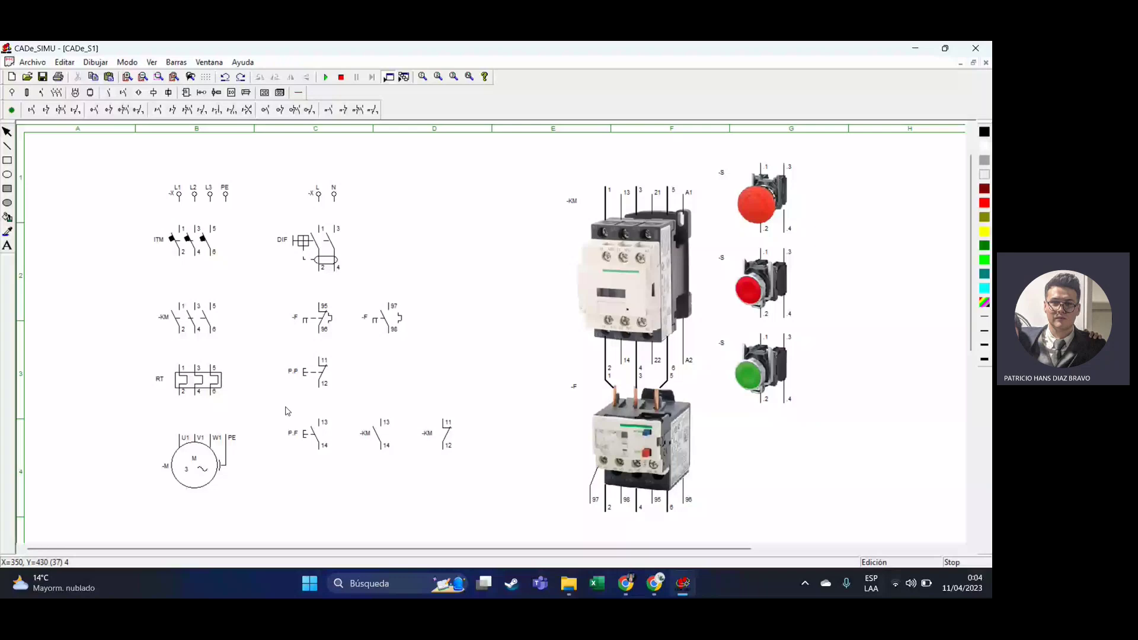
pyautogui.moveTo(272, 396); pyautogui.dragTo(489, 468)
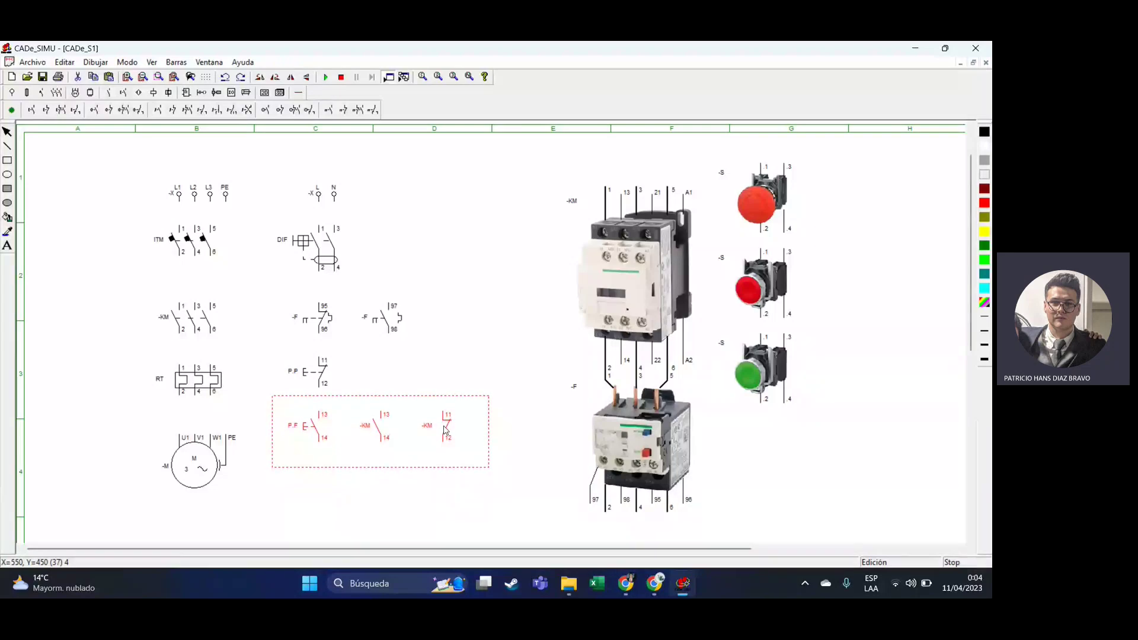
pyautogui.click(478, 362)
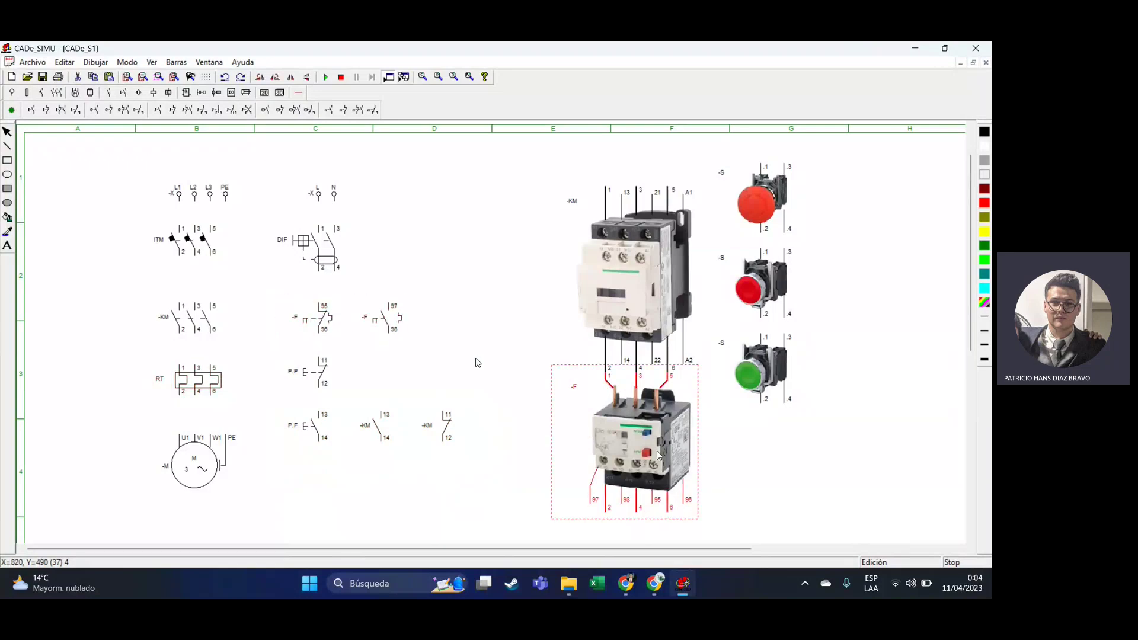
# Rename the normally closed thermal relay contact (95-96) as RT.
pyautogui.doubleClick(306, 323)
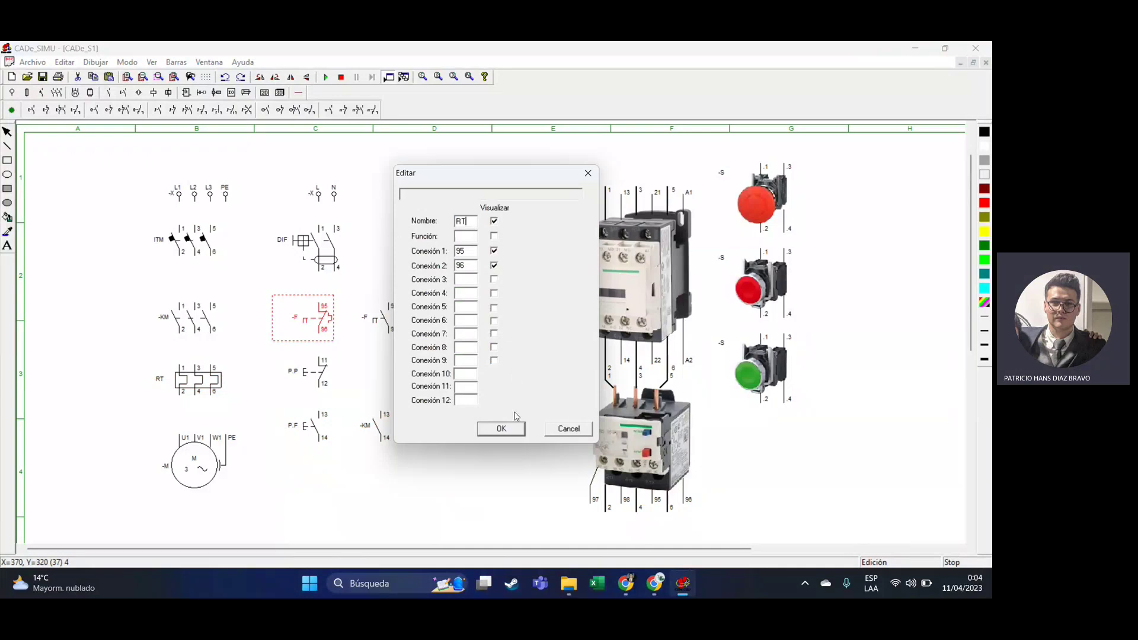
pyautogui.click(501, 429)
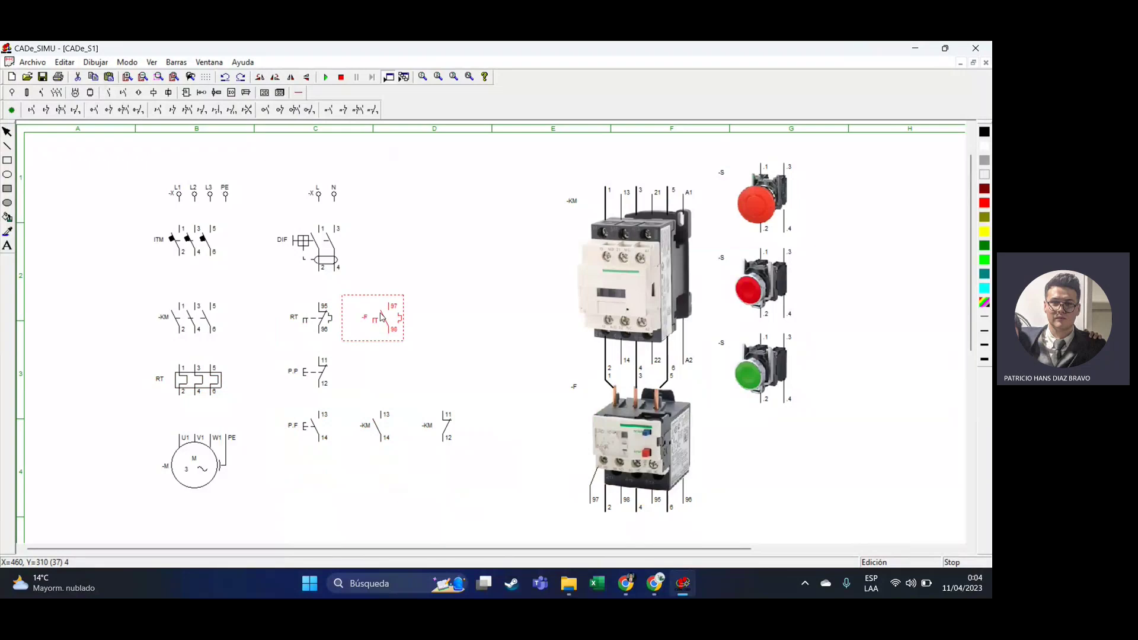
# Place a contactor coil (A1-A2) directly below the normally open pushbutton in row 4.
pyautogui.click(138, 92)
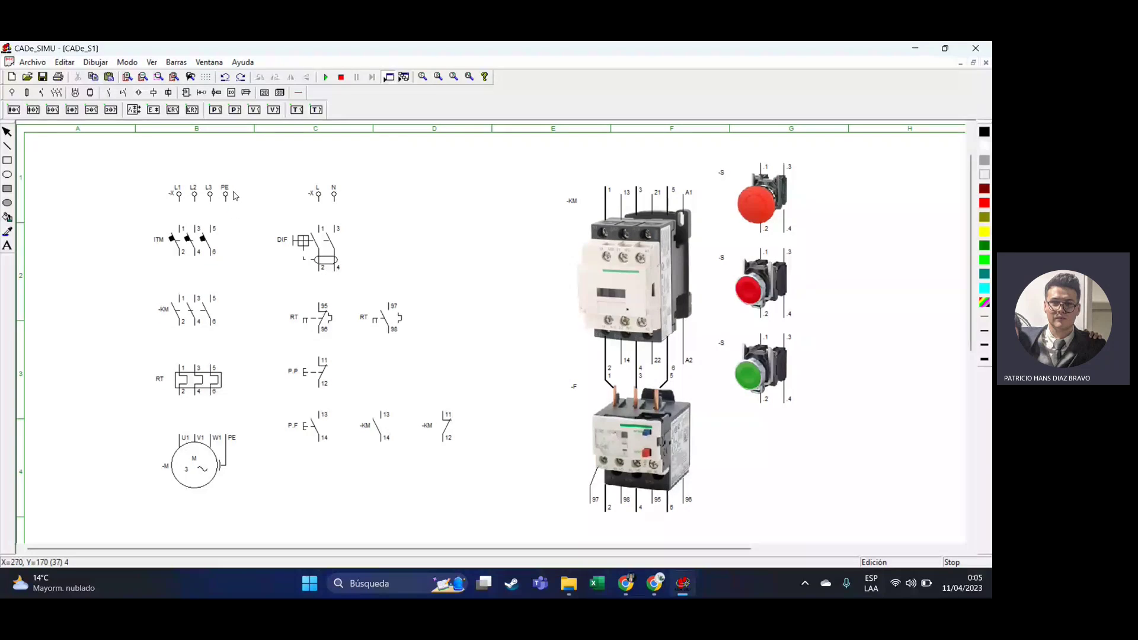
pyautogui.click(154, 93)
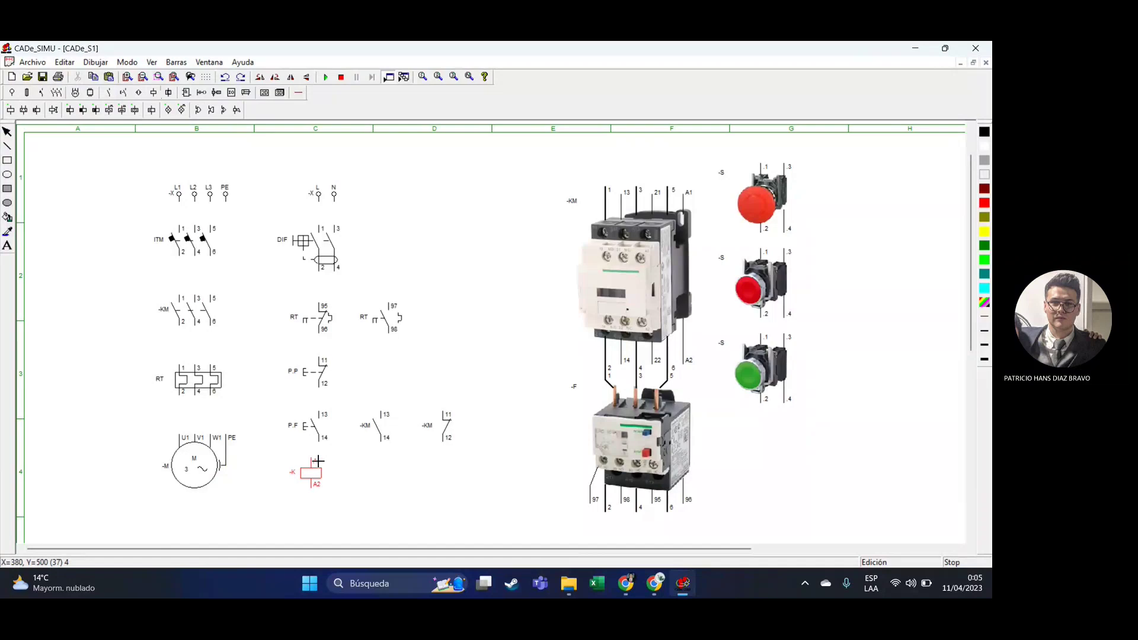
pyautogui.click(317, 461)
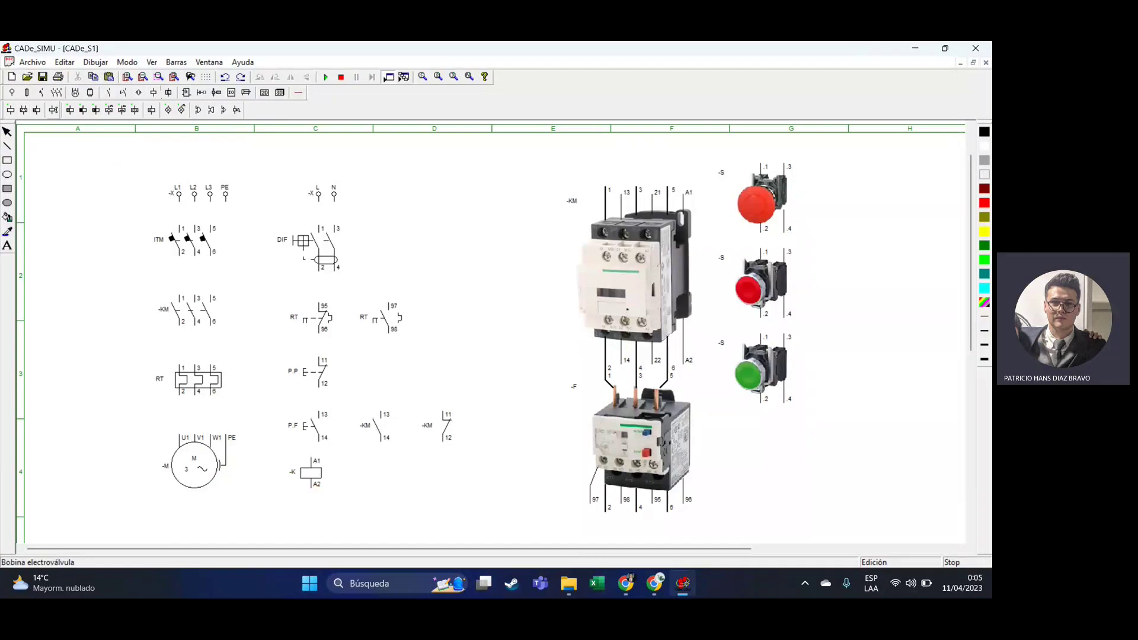
# Place three pilot lamps side by side in row 4, to the right of the contactor coil.
pyautogui.click(167, 111)
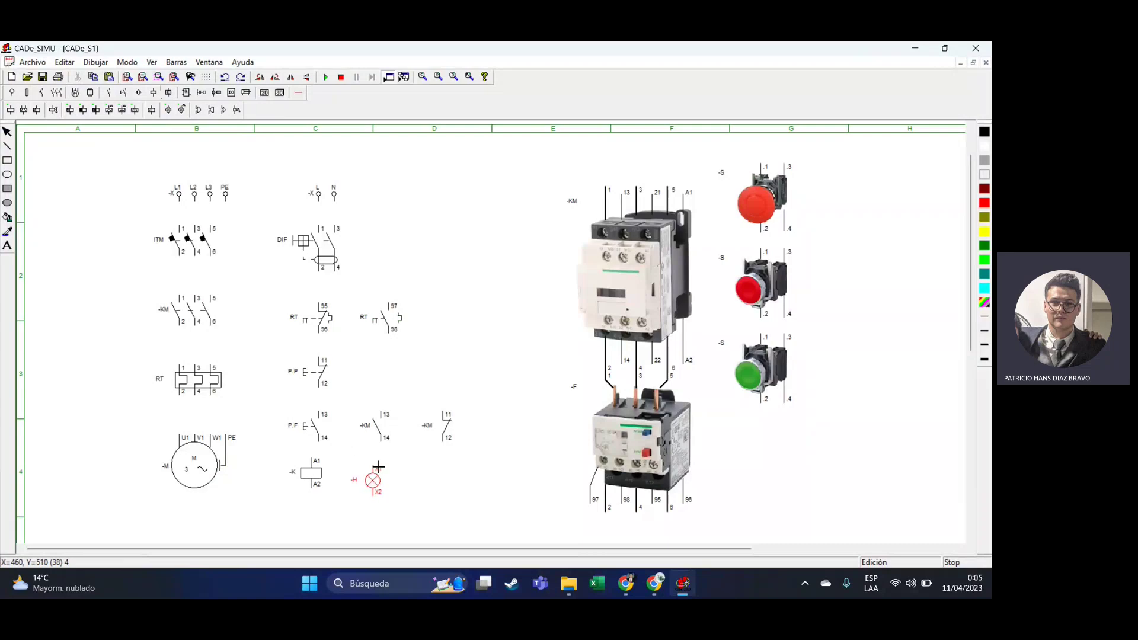
pyautogui.click(381, 461)
pyautogui.click(444, 457)
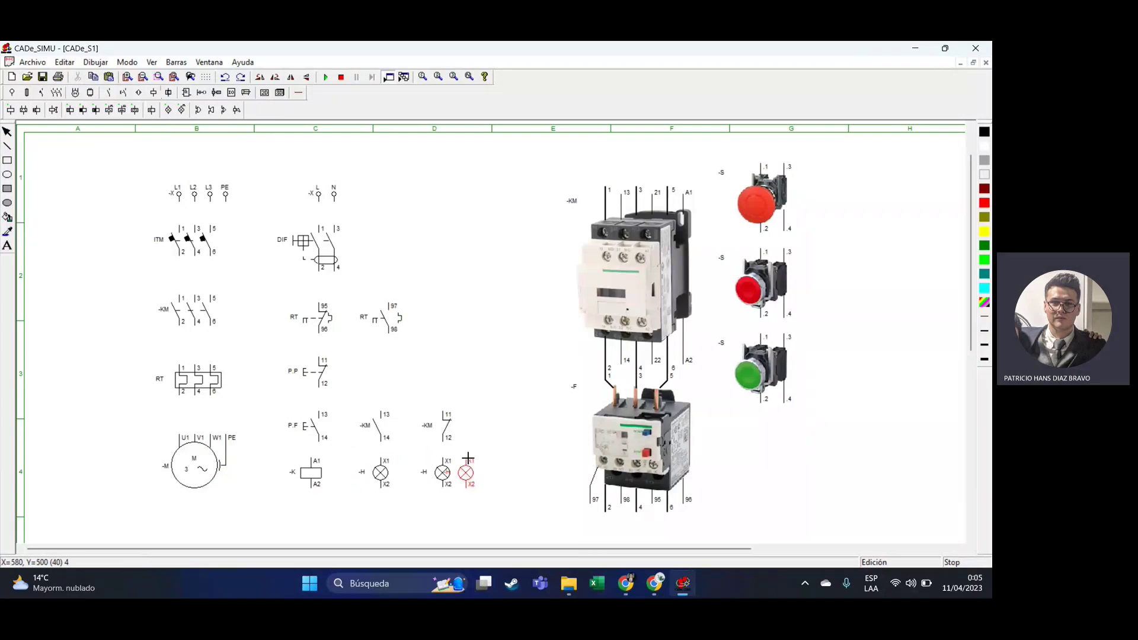
pyautogui.click(498, 458)
pyautogui.press('Escape')
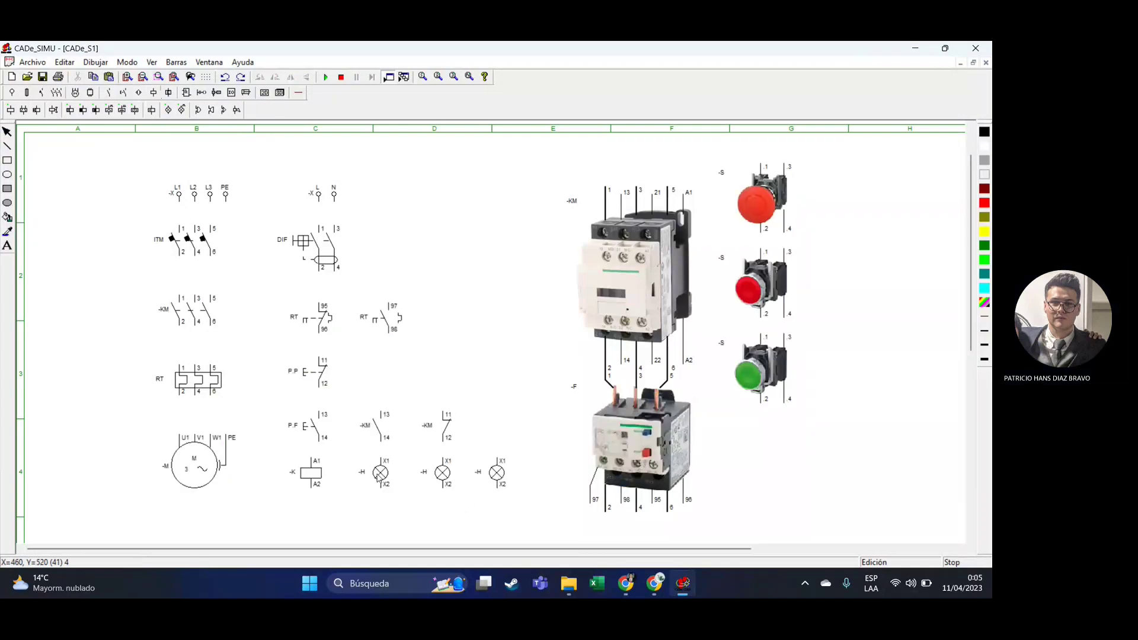
# Review the contactor's elements: power contacts, normally open and normally closed auxiliary contacts, coil and 3D contactor.
pyautogui.click(191, 318)
pyautogui.click(377, 433)
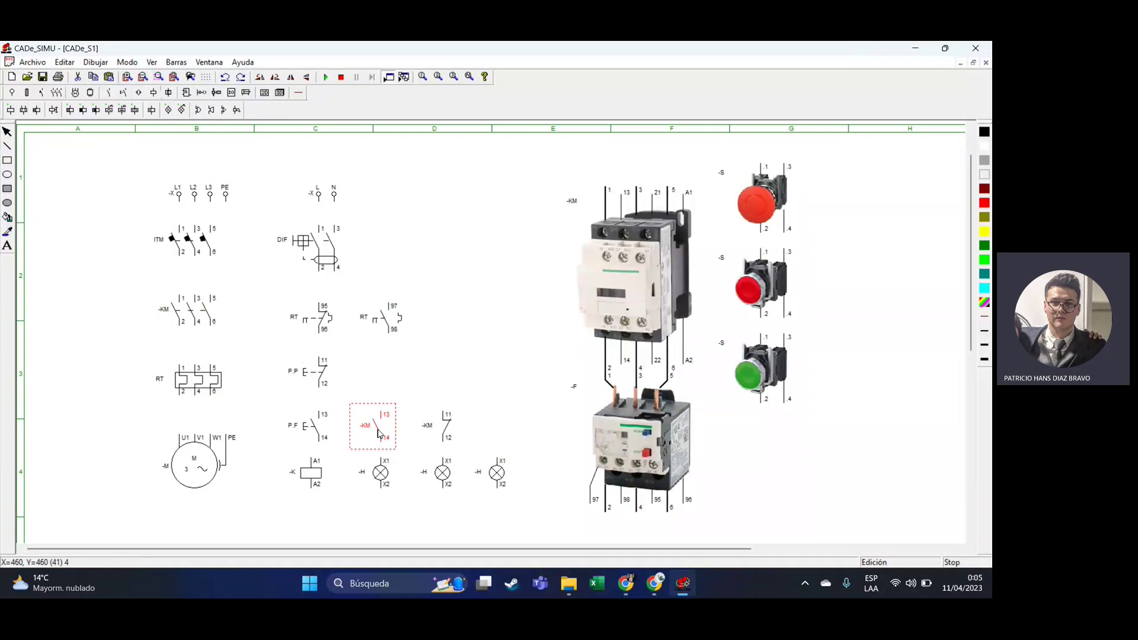
pyautogui.click(444, 428)
pyautogui.click(303, 473)
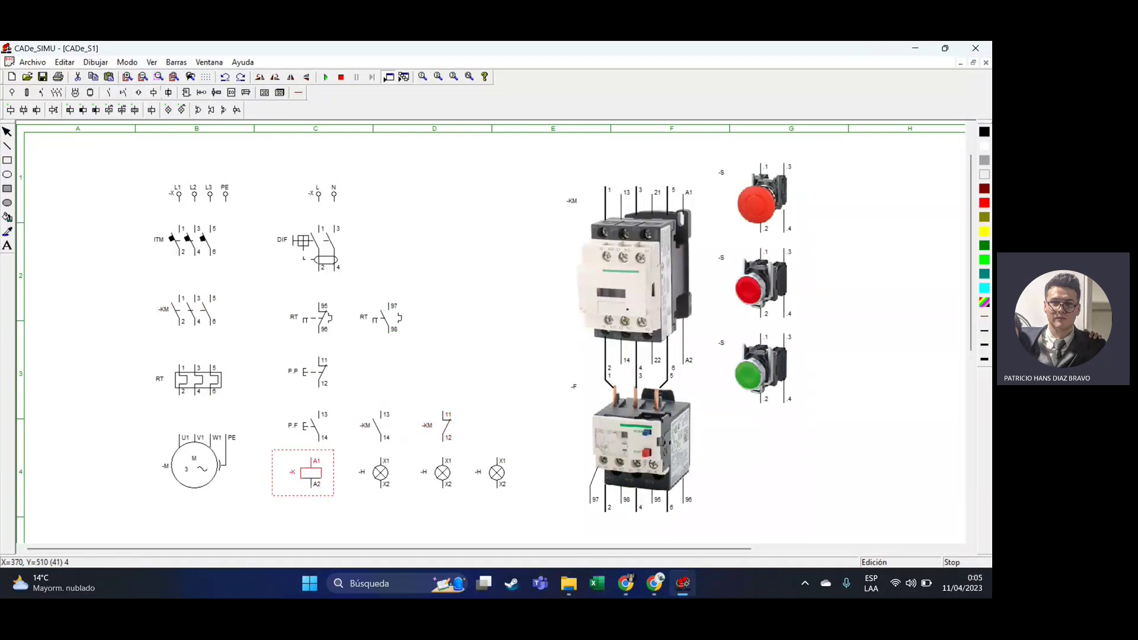
pyautogui.click(643, 304)
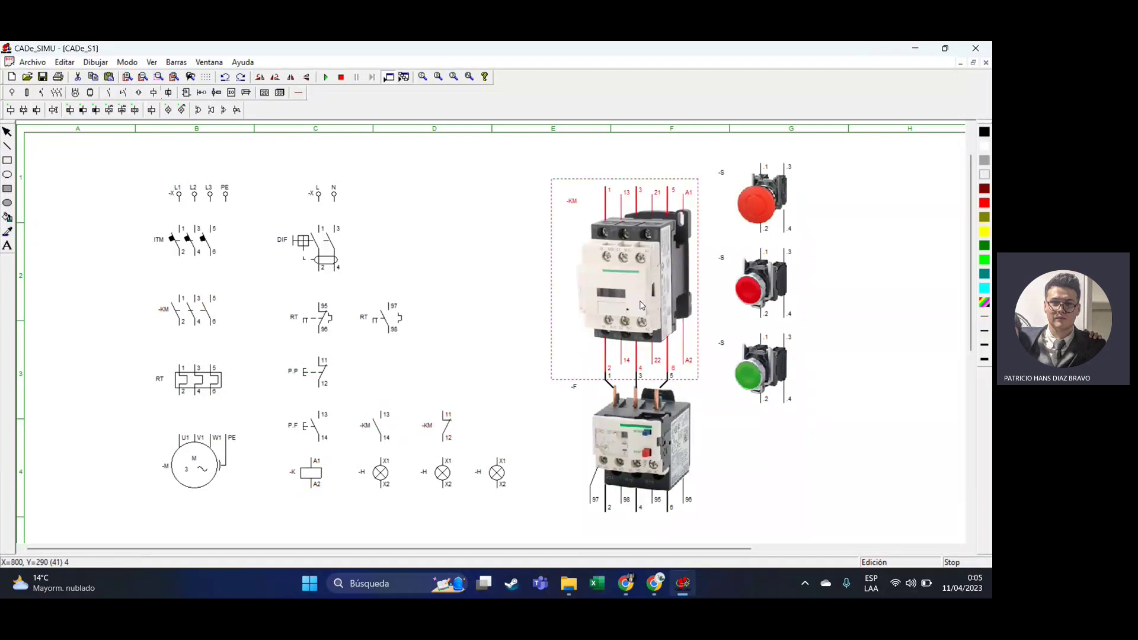
# Rename the contactor coil (A1-A2) in row 4 as -KM.
pyautogui.doubleClick(309, 474)
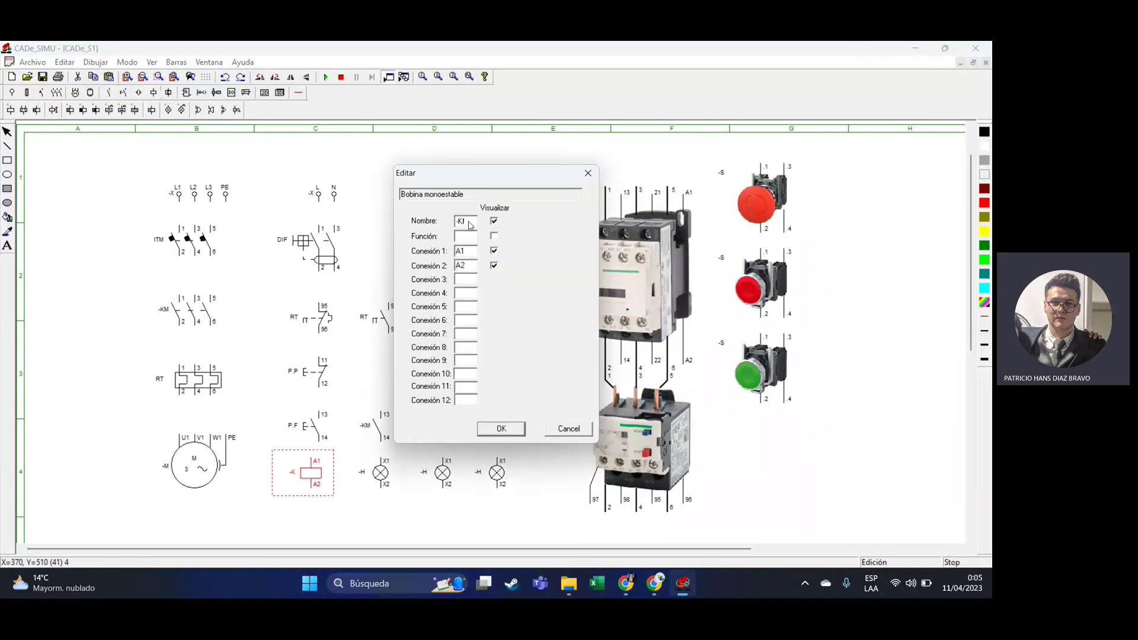
pyautogui.click(495, 429)
pyautogui.click(484, 422)
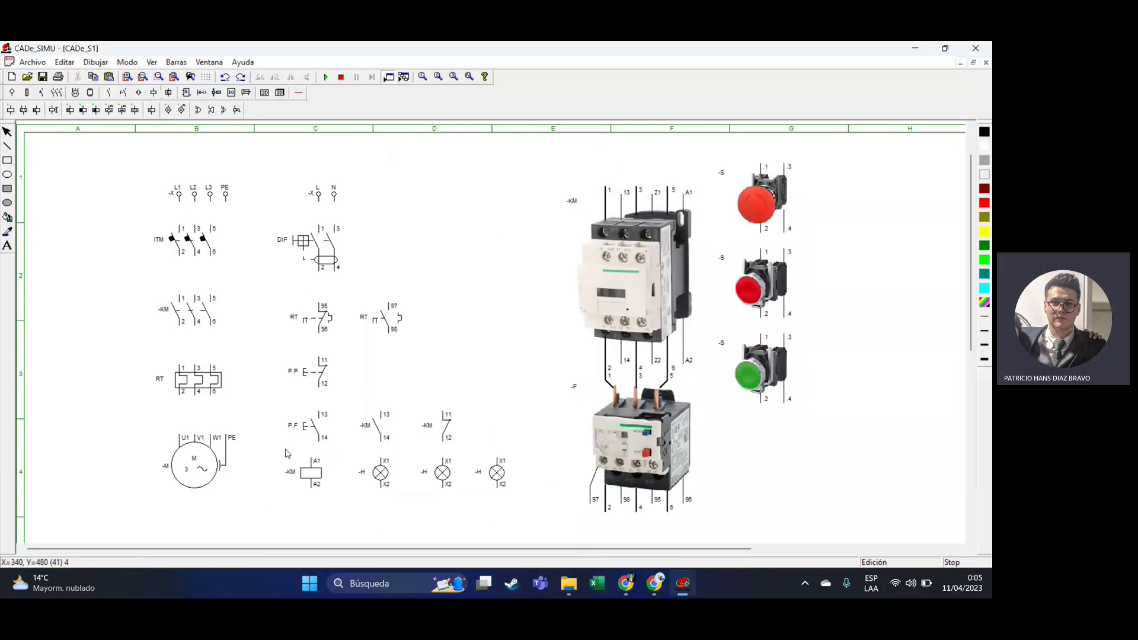
# Align the KM coil under the normally open pushbutton contact and lower the three pilot lamps level with it.
pyautogui.moveTo(285, 447); pyautogui.dragTo(307, 482)
pyautogui.click(281, 468)
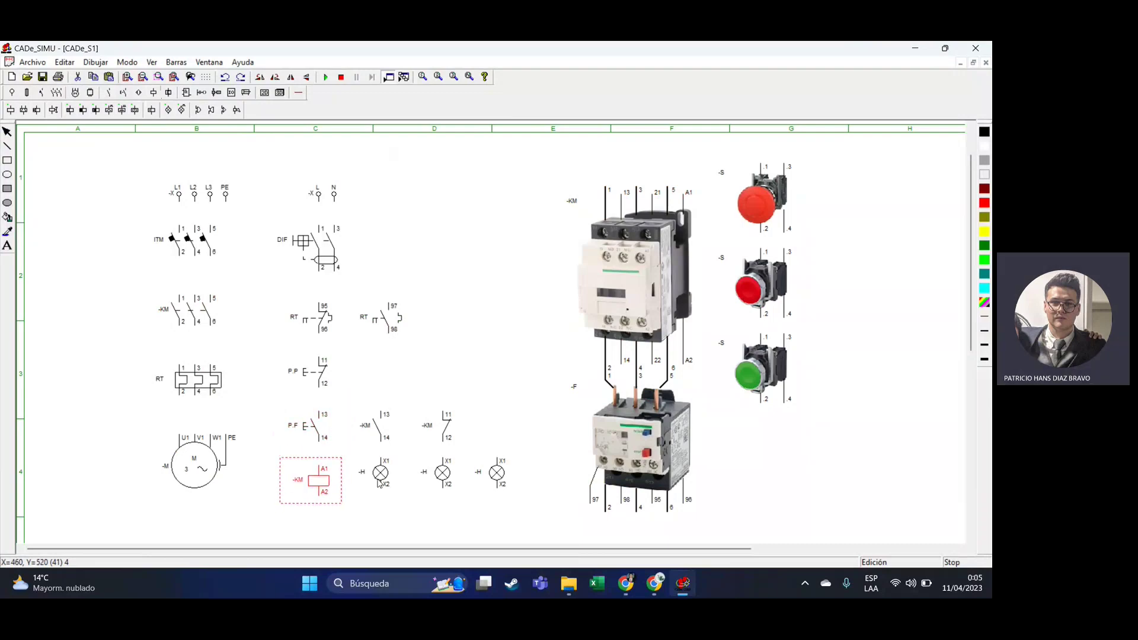
pyautogui.moveTo(379, 483); pyautogui.dragTo(501, 485)
pyautogui.click(501, 477)
pyautogui.click(523, 452)
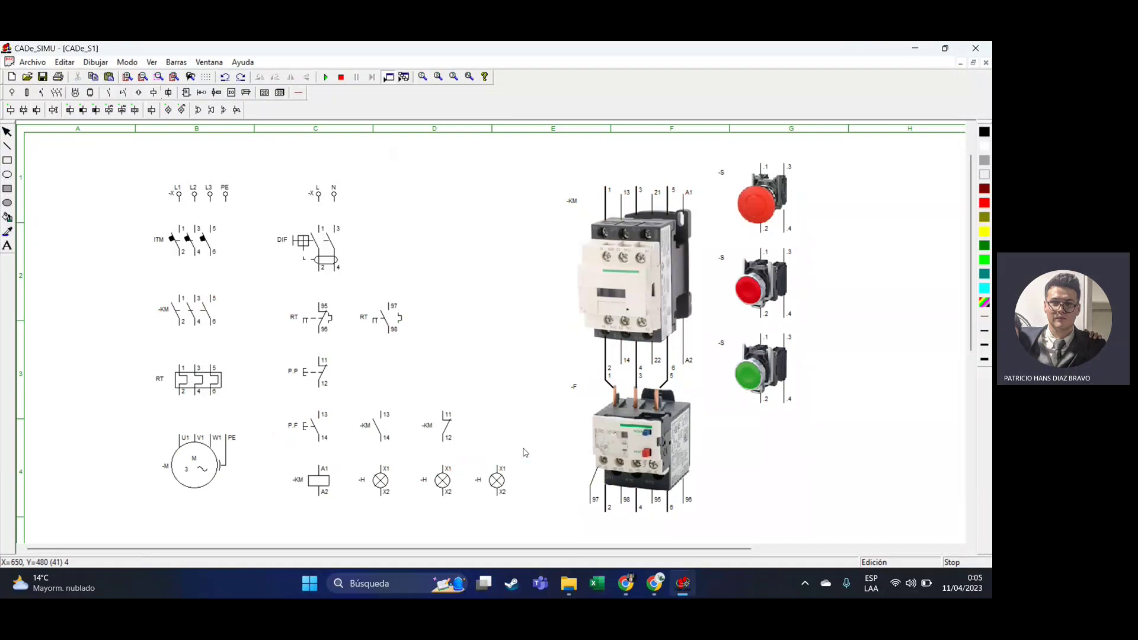
# Rename the first two pilot lamps as L1 and L2, and set the colour of L2 to Rojo.
pyautogui.doubleClick(384, 481)
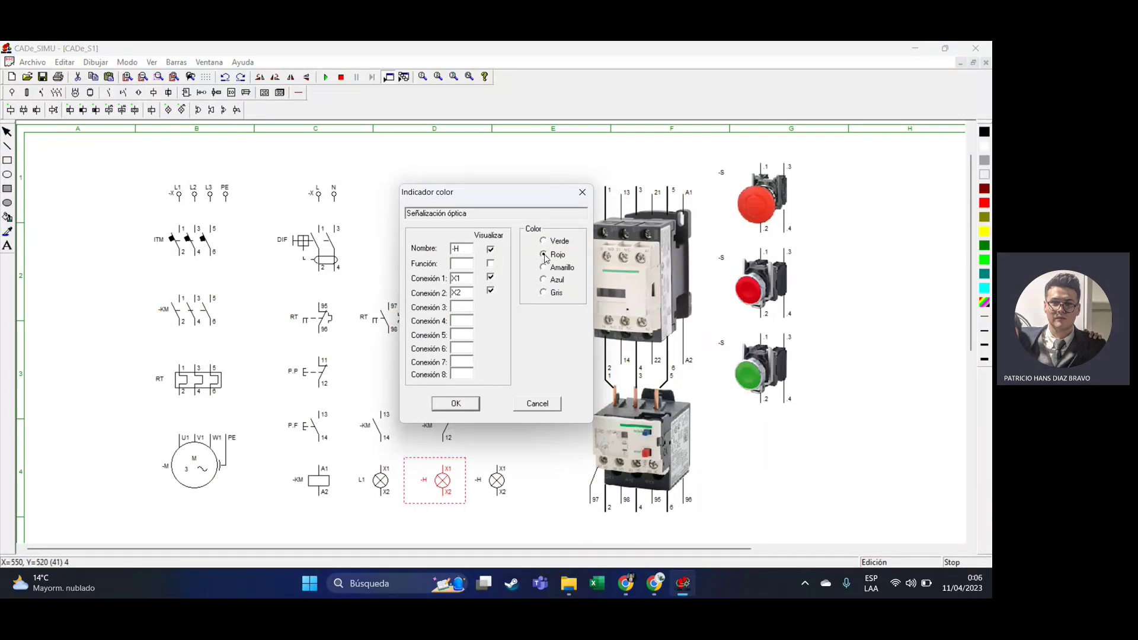
pyautogui.moveTo(469, 250); pyautogui.dragTo(416, 248)
pyautogui.click(450, 408)
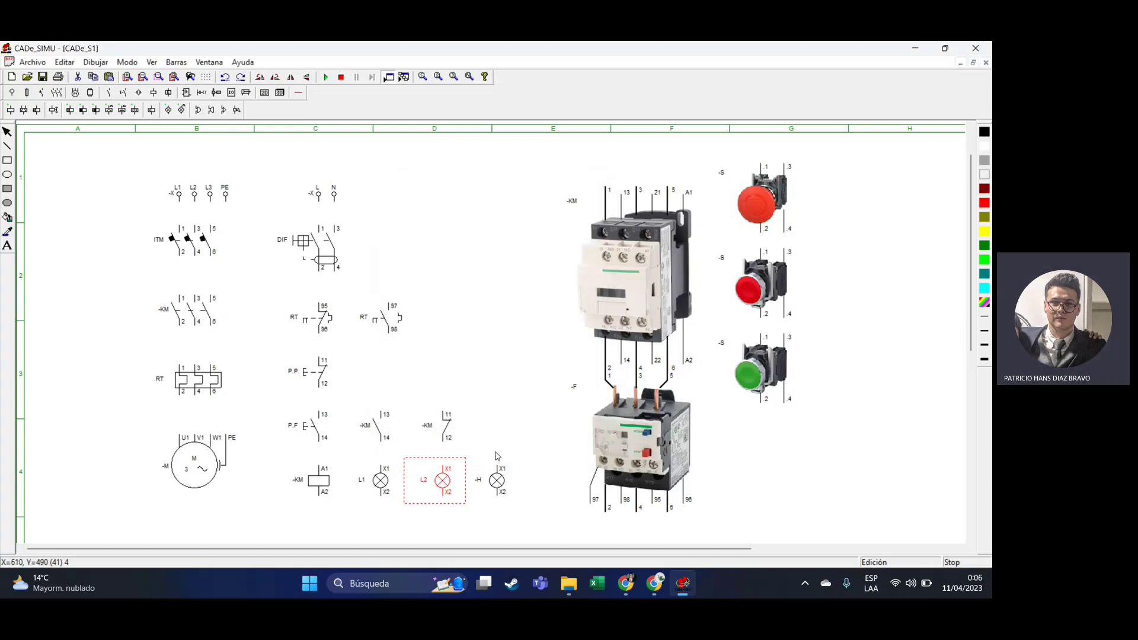
# Rename the third pilot lamp as L3, set its colour to Amarillo and align it with the column spacing.
pyautogui.click(507, 481)
pyautogui.doubleClick(506, 481)
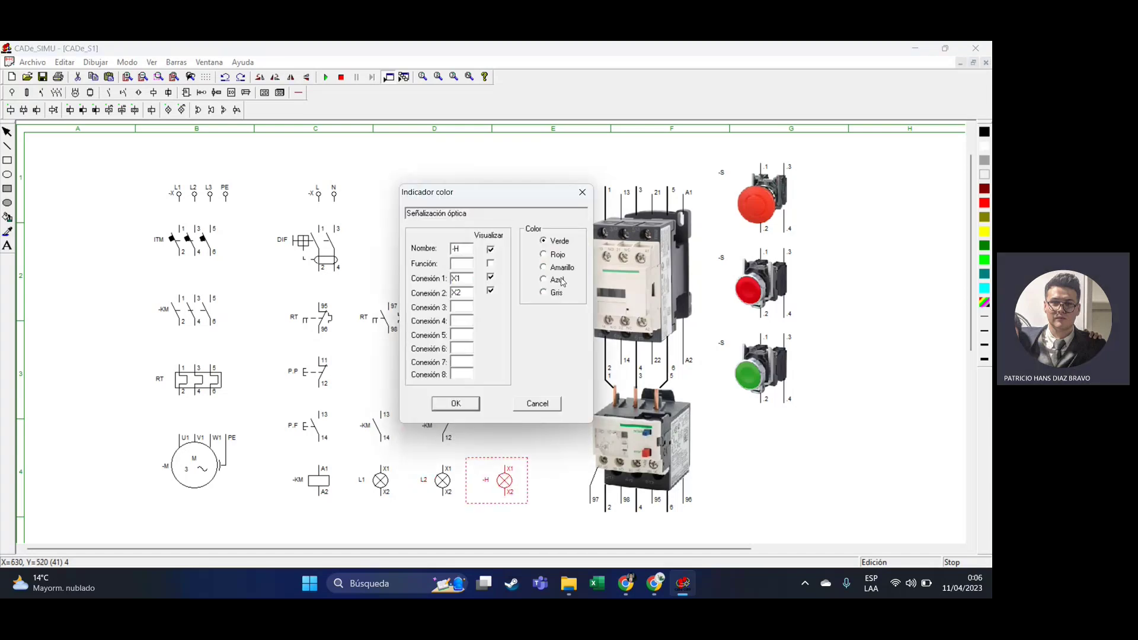
pyautogui.click(467, 248)
pyautogui.write('L3')
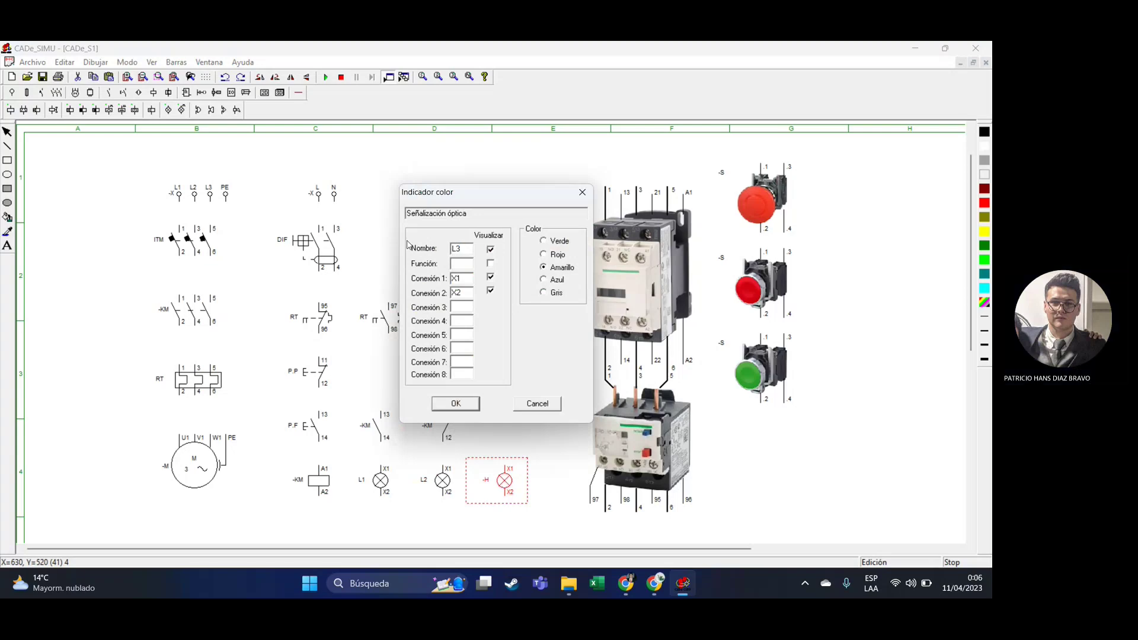
pyautogui.click(454, 405)
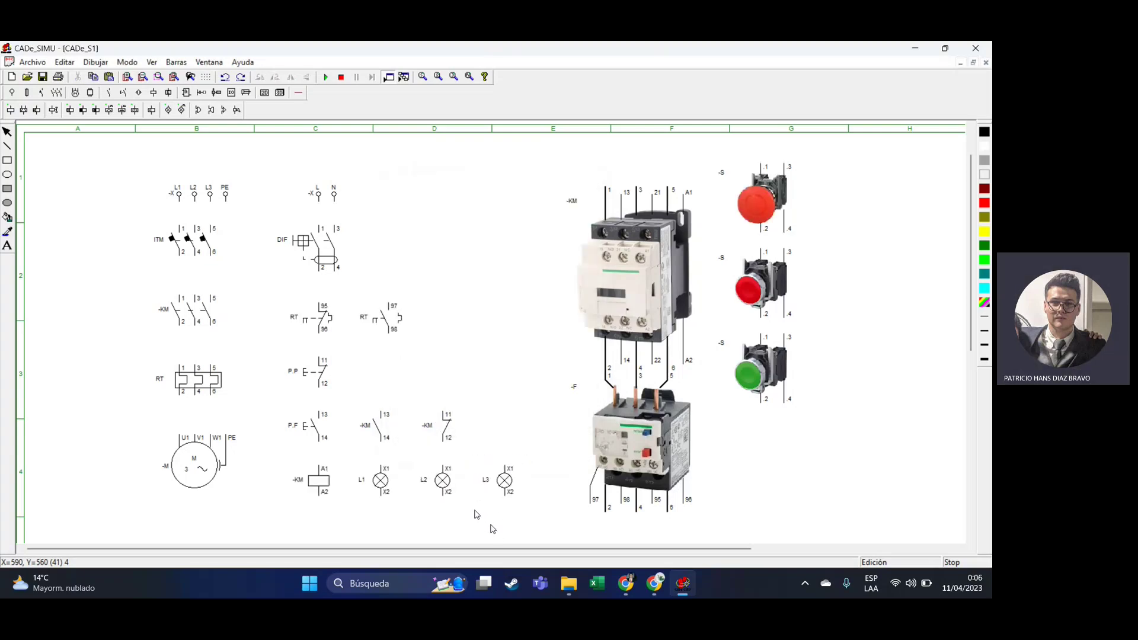
pyautogui.moveTo(320, 369); pyautogui.dragTo(320, 377)
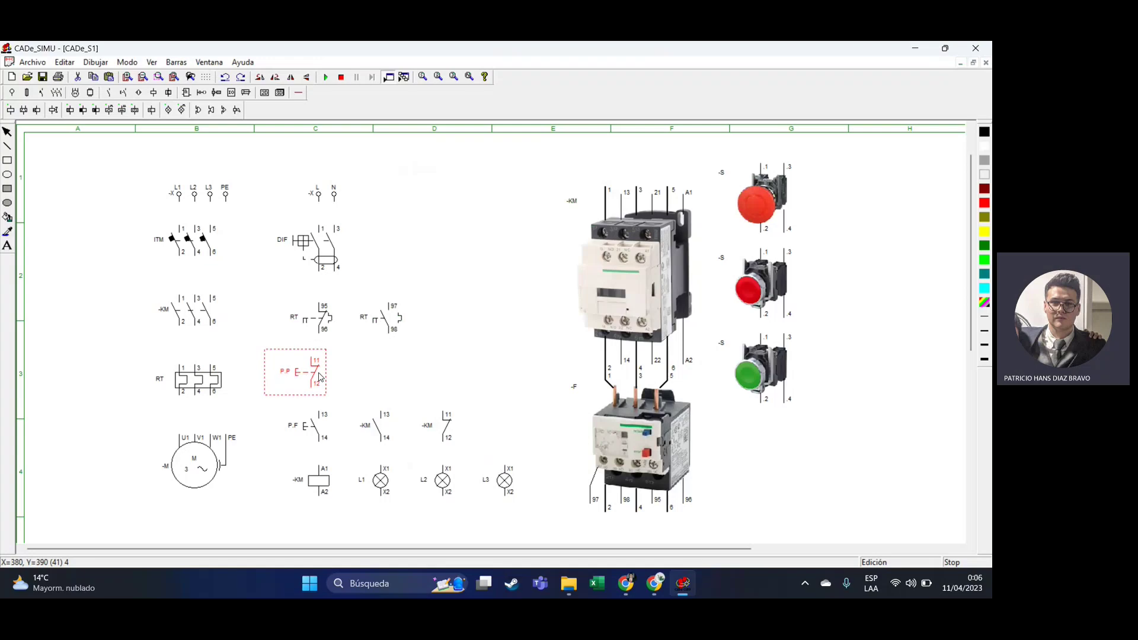
pyautogui.click(435, 369)
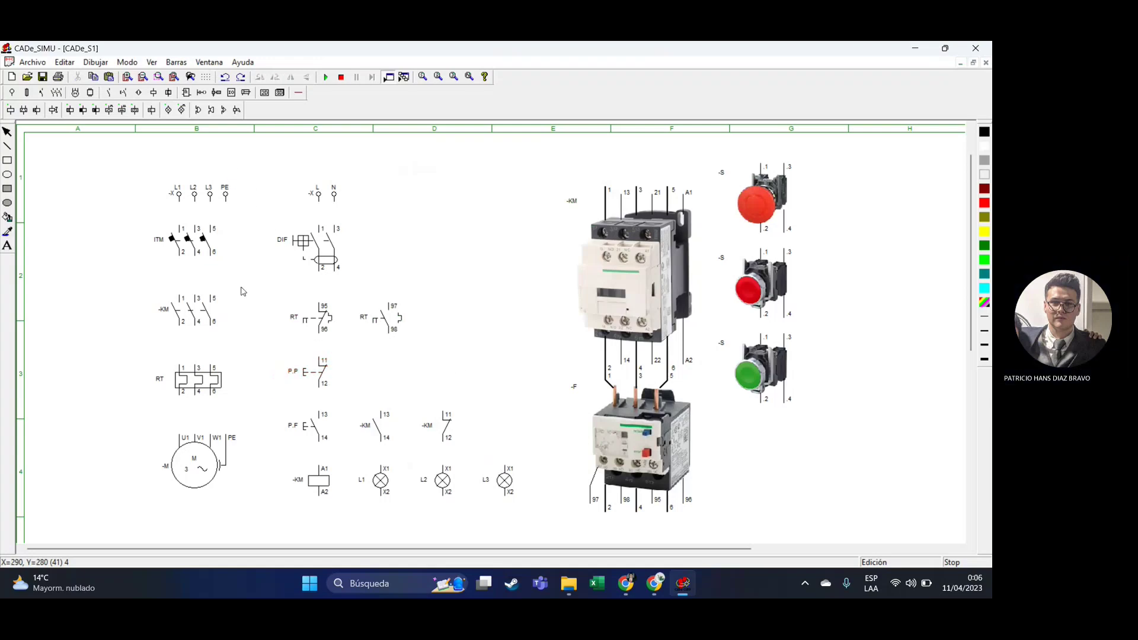
# Try placing a seven-segment display in column D, row 1, and remove it again.
pyautogui.click(168, 93)
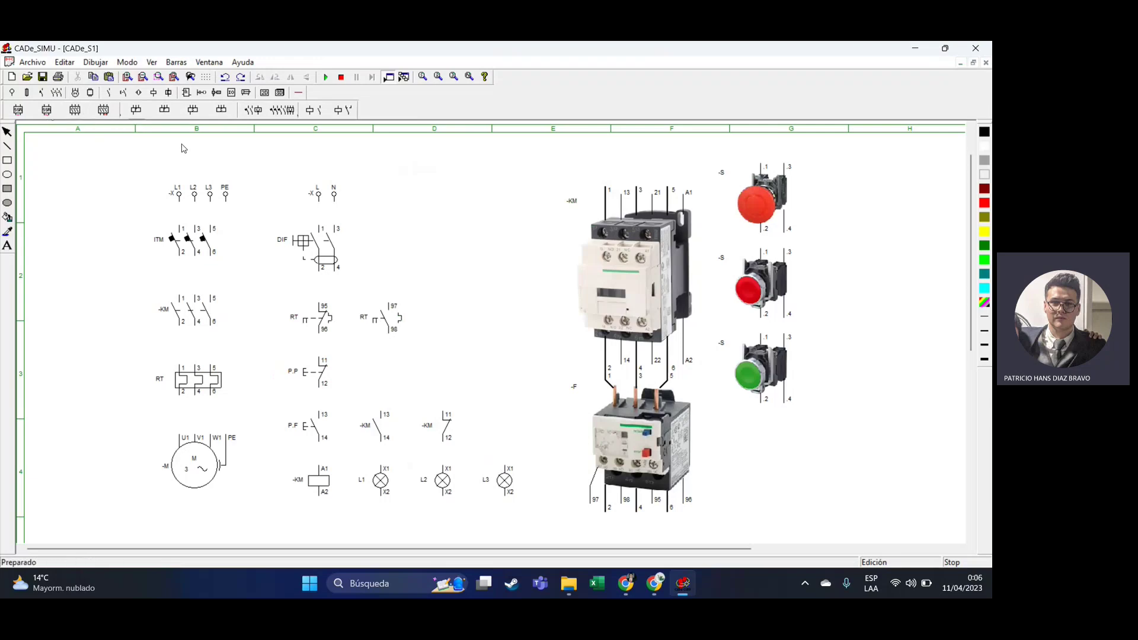
pyautogui.click(190, 93)
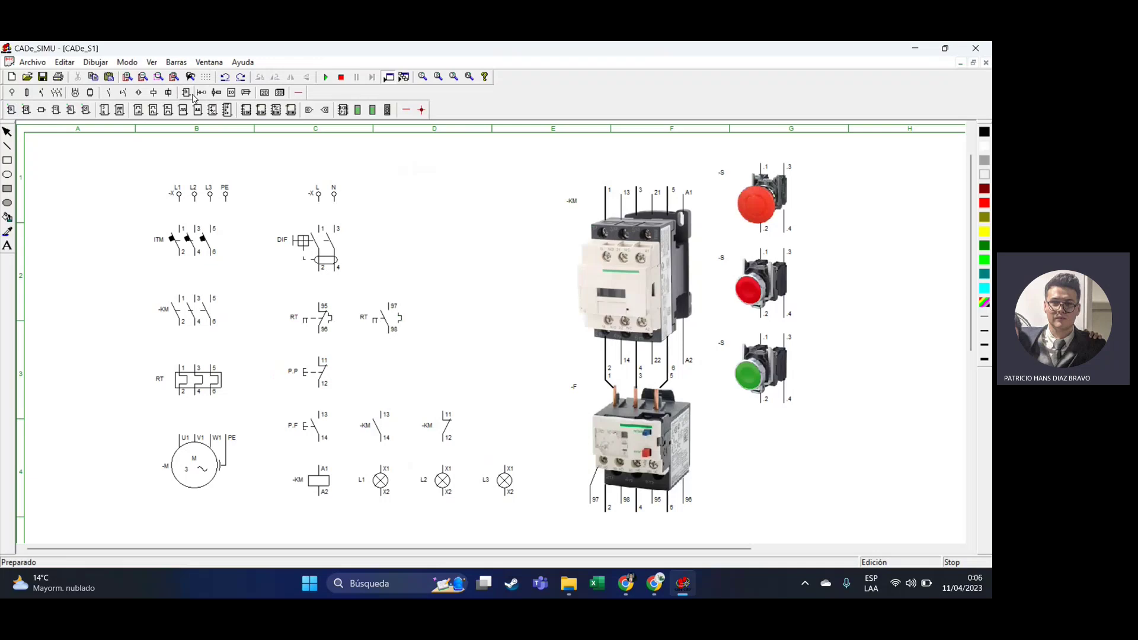
pyautogui.click(388, 110)
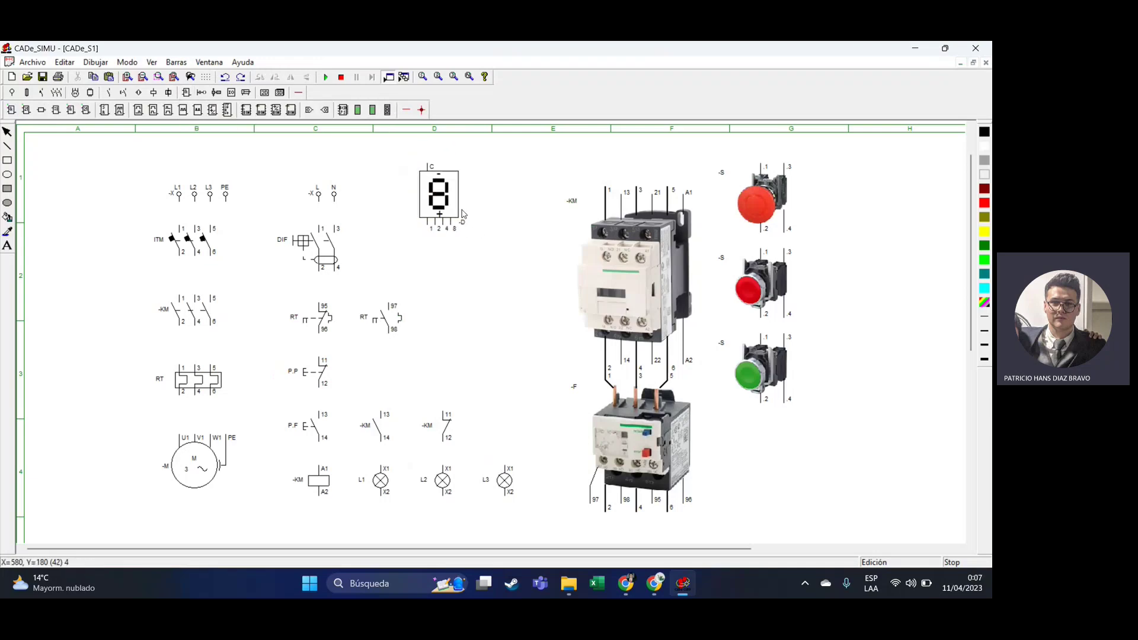
pyautogui.click(453, 209)
pyautogui.press('Delete')
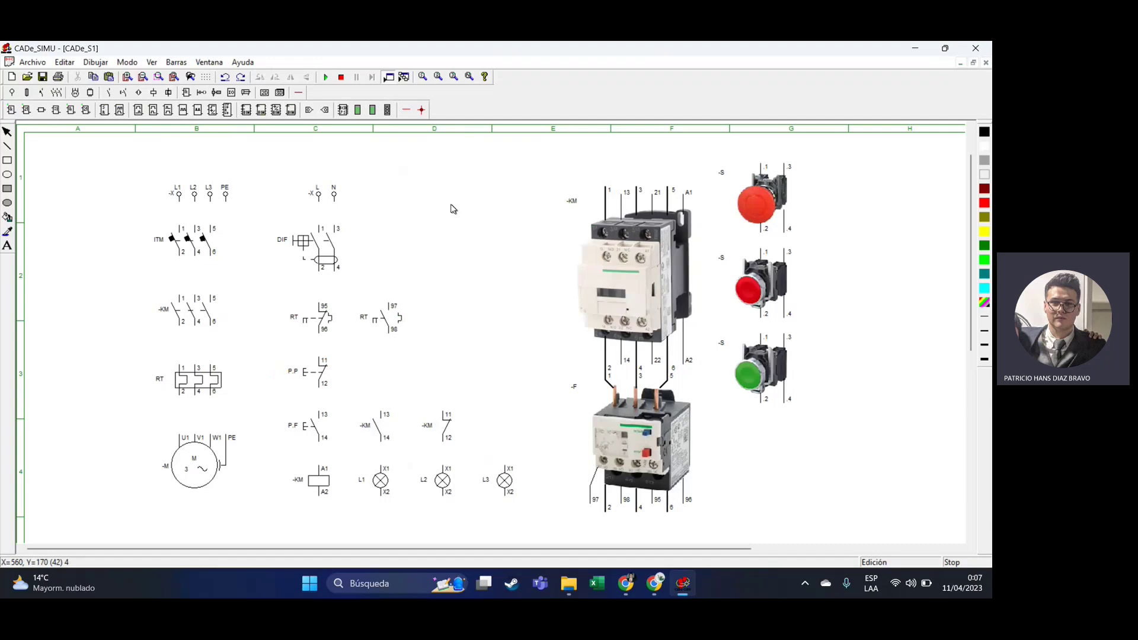
# Try placing a normally open ladder contact in column D, row 1, and remove it again.
pyautogui.click(211, 93)
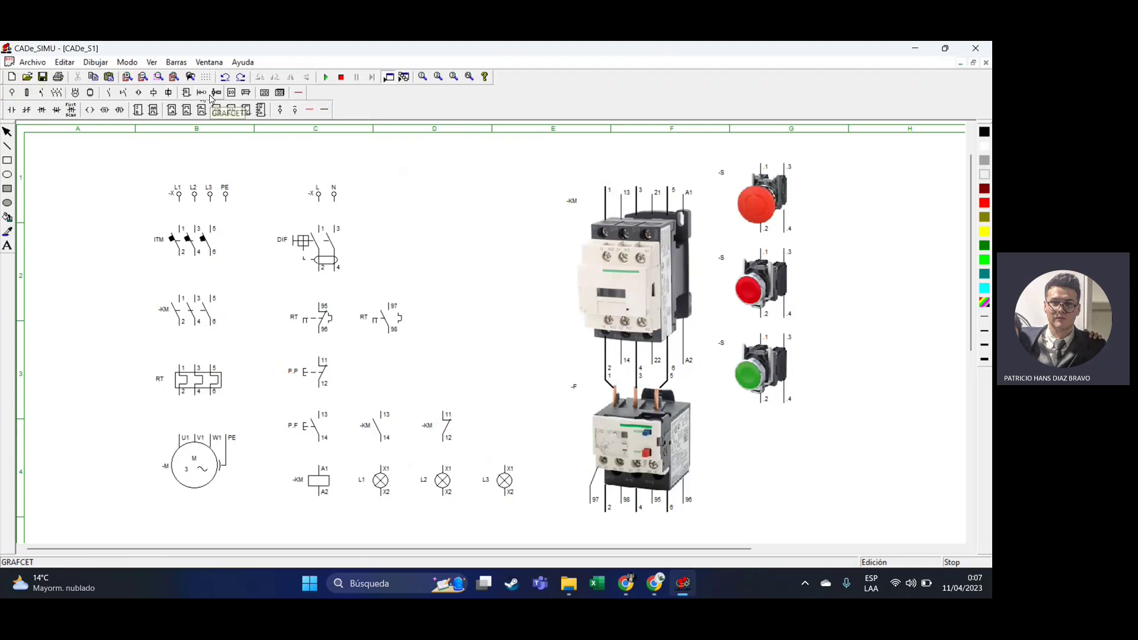
pyautogui.click(13, 113)
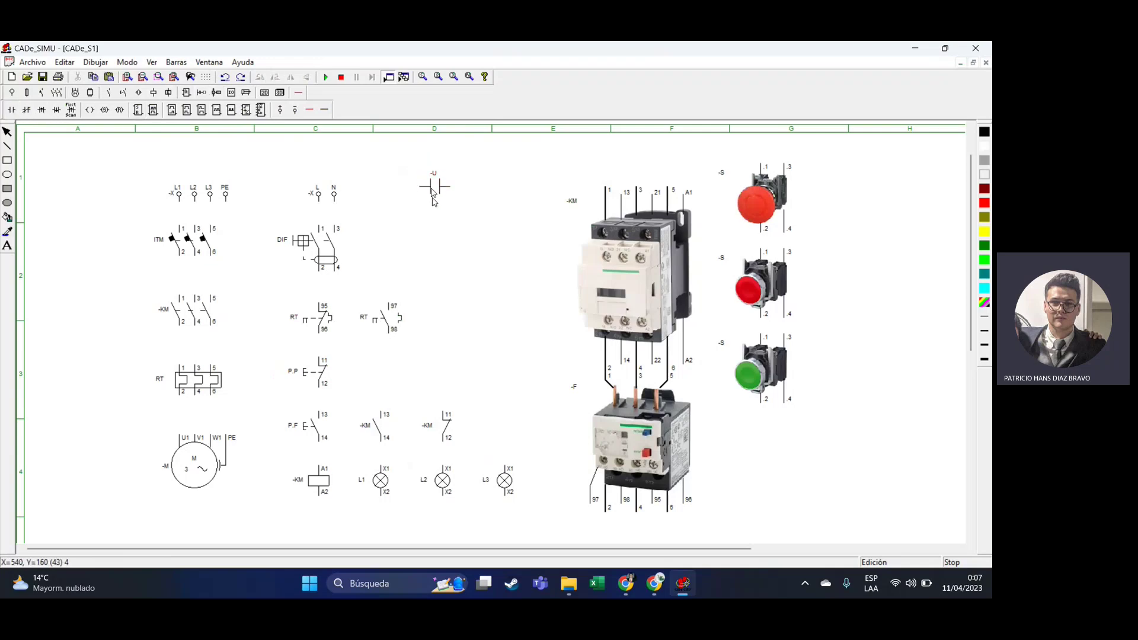
pyautogui.click(432, 191)
pyautogui.click(431, 189)
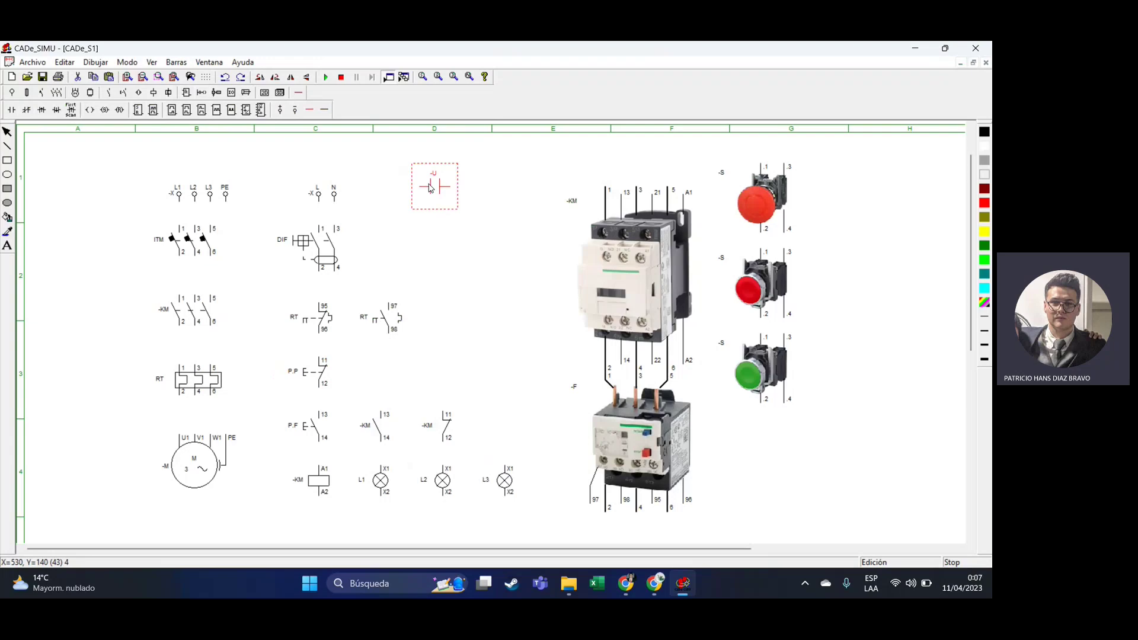
pyautogui.press('Delete')
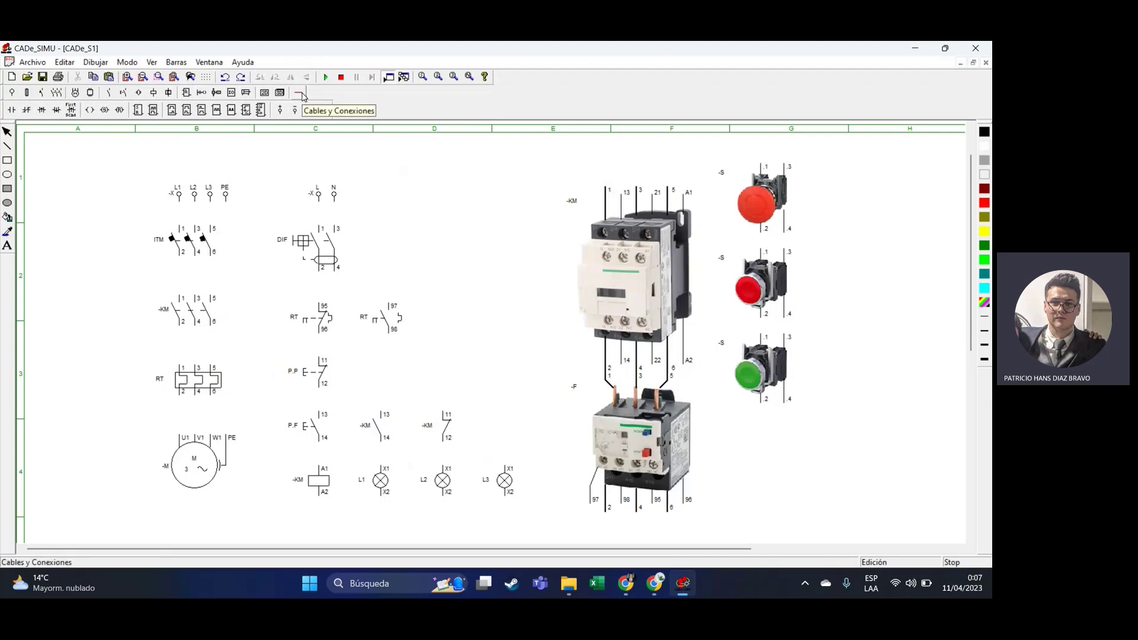
# Show the cable and connection components and enlarge the view around the L/N supply and the DIF breaker in column C.
pyautogui.click(300, 95)
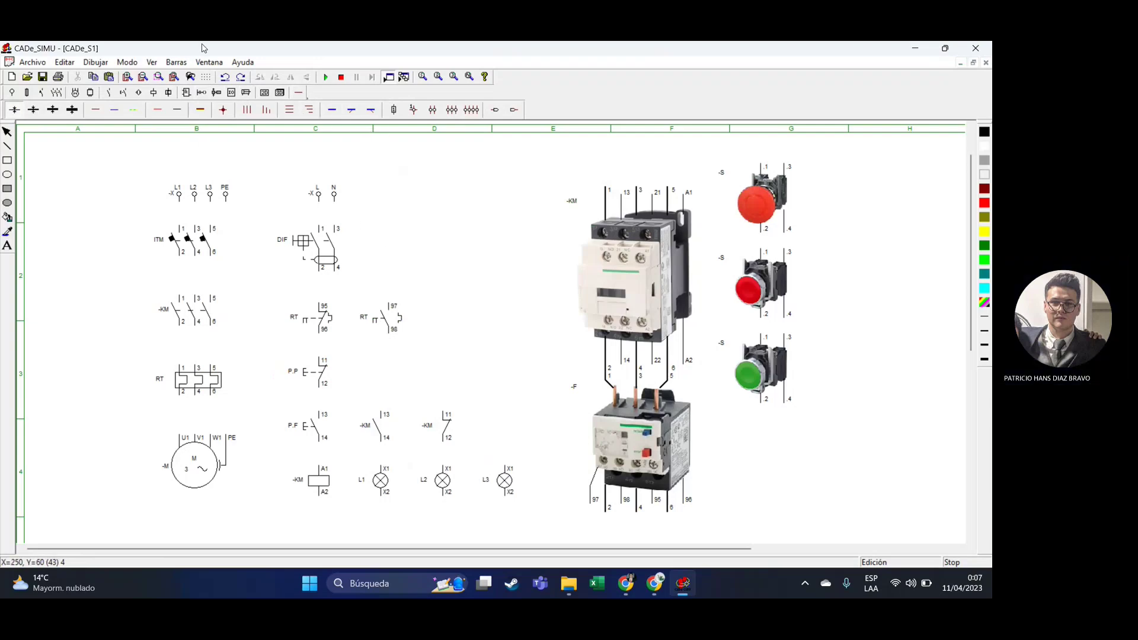
pyautogui.click(128, 77)
pyautogui.click(128, 77)
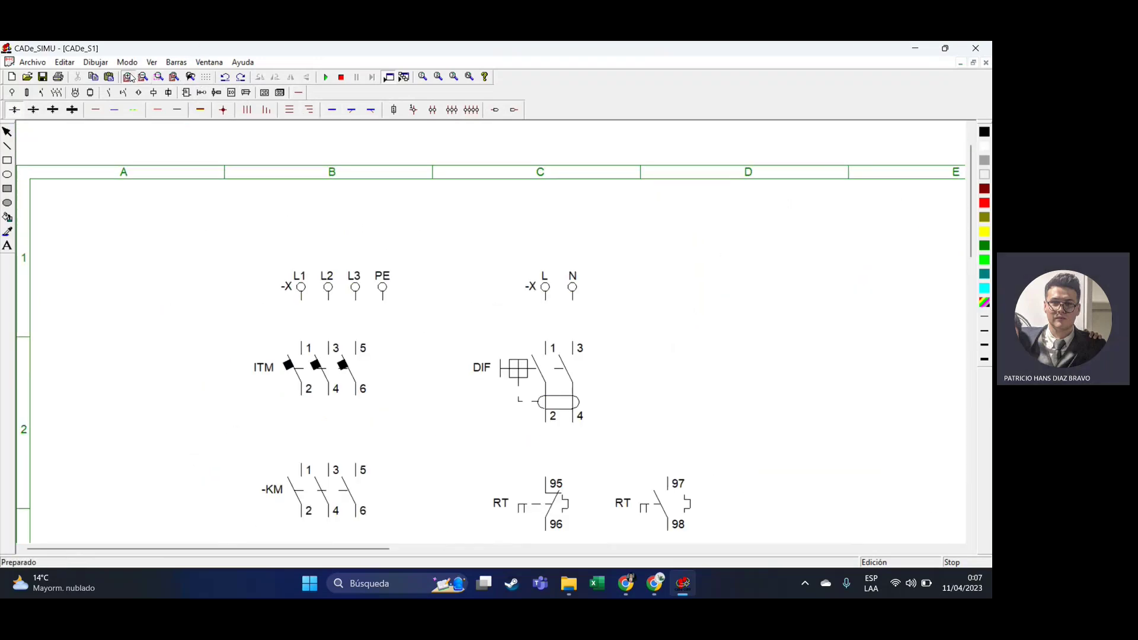
pyautogui.click(128, 77)
pyautogui.moveTo(302, 549); pyautogui.dragTo(402, 551)
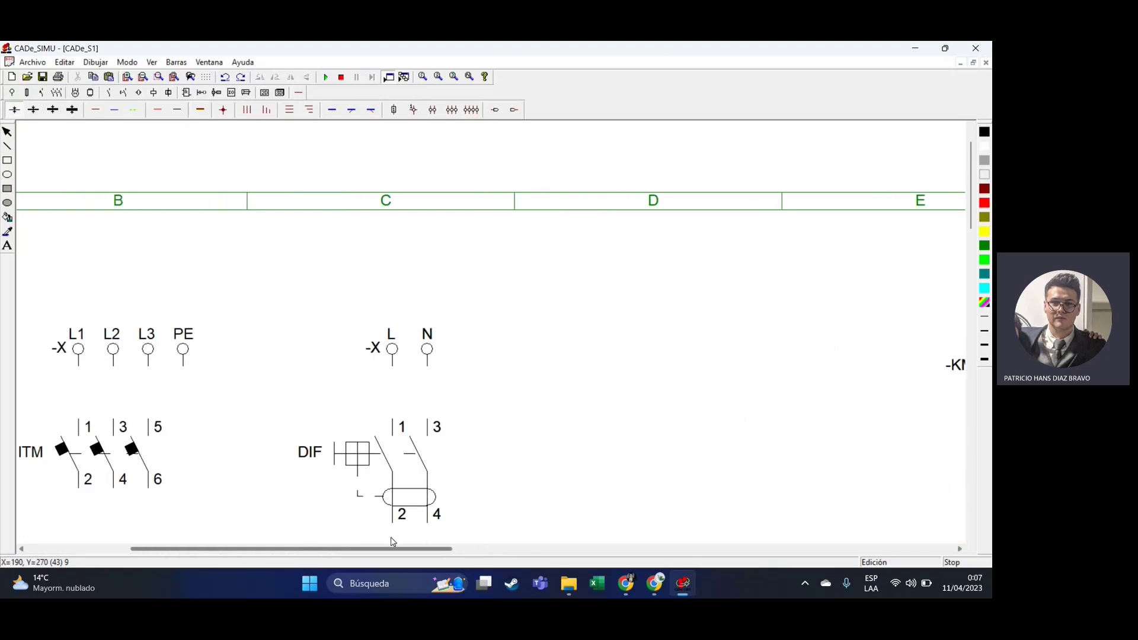
pyautogui.click(129, 78)
pyautogui.click(129, 78)
pyautogui.moveTo(350, 548); pyautogui.dragTo(407, 549)
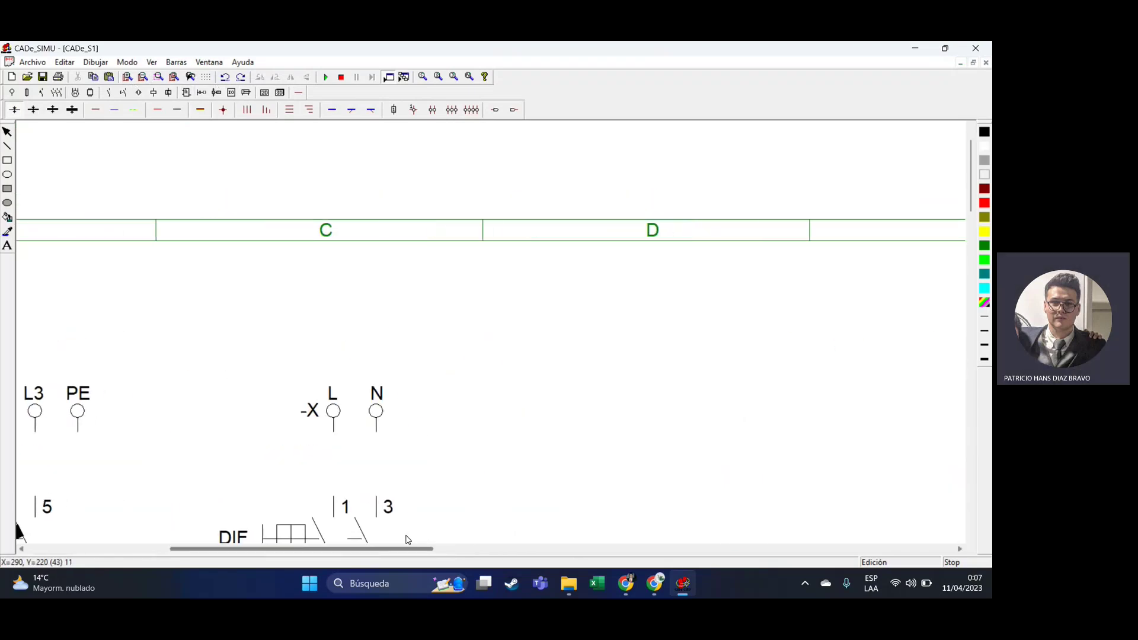
pyautogui.scroll(-5, 349, 445)
pyautogui.scroll(3, 303, 265)
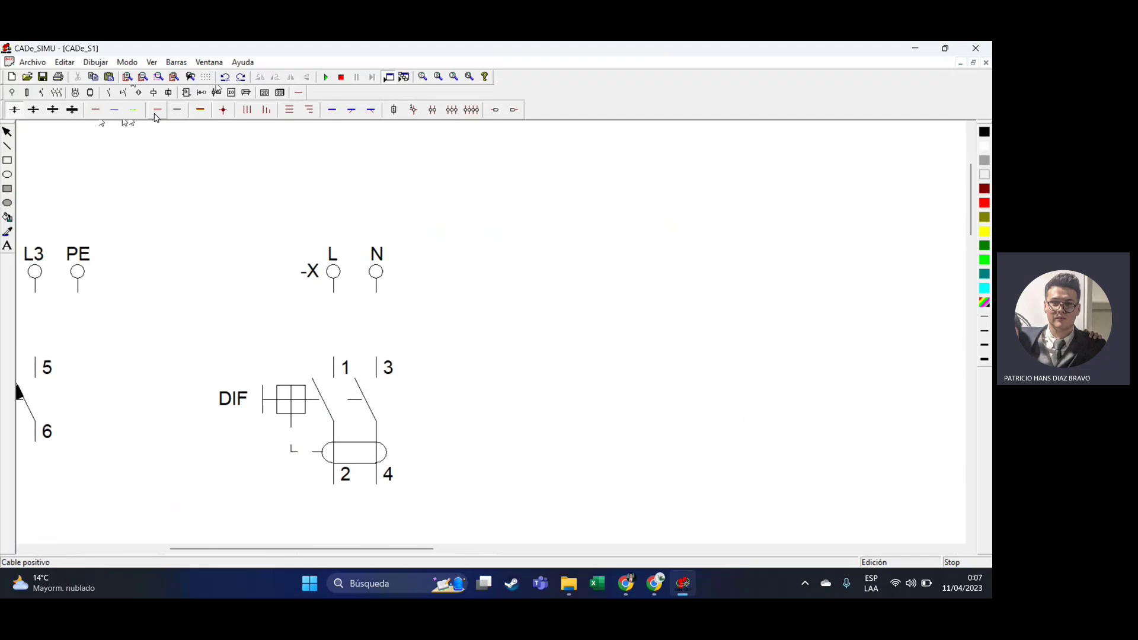
# Try out vertical cables in the empty area beside the L/N supply, checking the colour choices and deleting the test cable.
pyautogui.click(202, 111)
pyautogui.moveTo(625, 231); pyautogui.dragTo(622, 291)
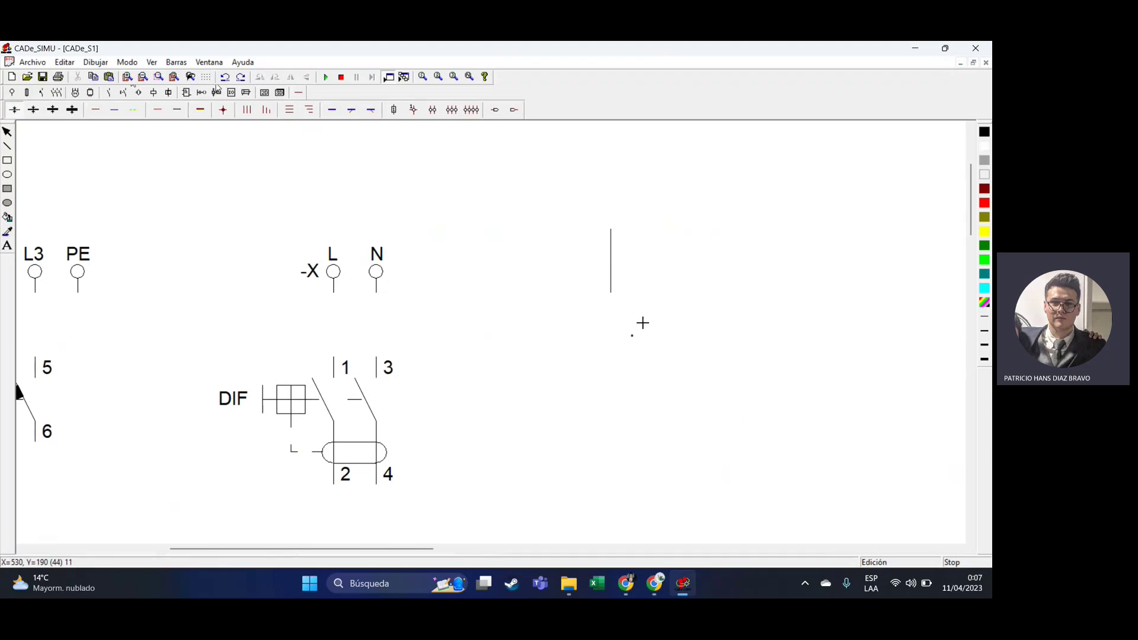
pyautogui.doubleClick(612, 278)
pyautogui.click(470, 308)
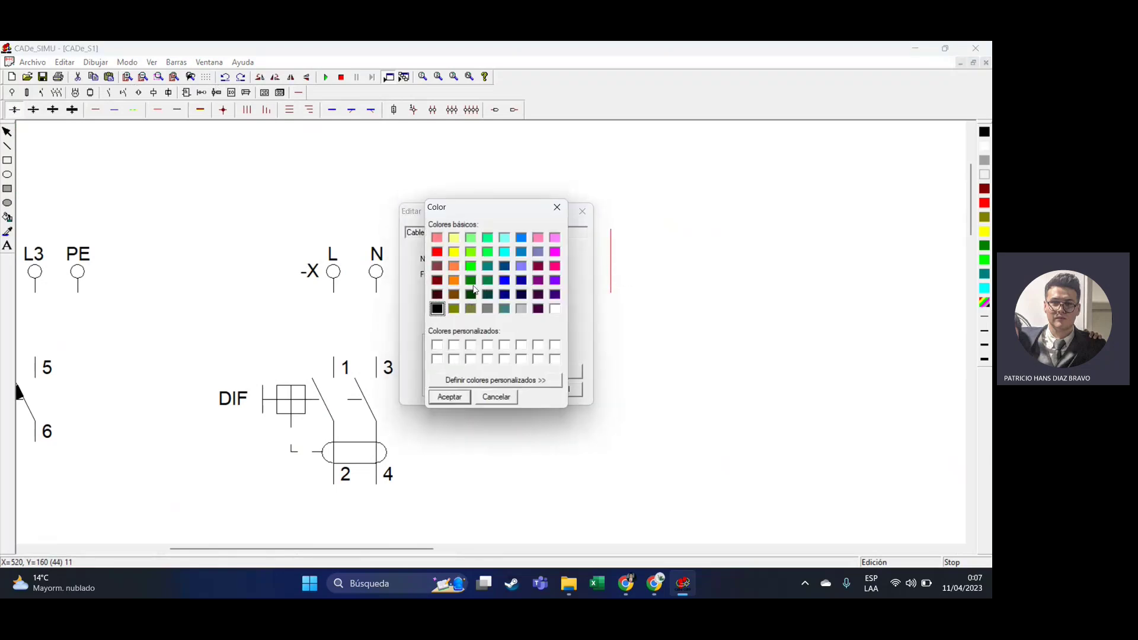
pyautogui.click(556, 207)
pyautogui.click(582, 211)
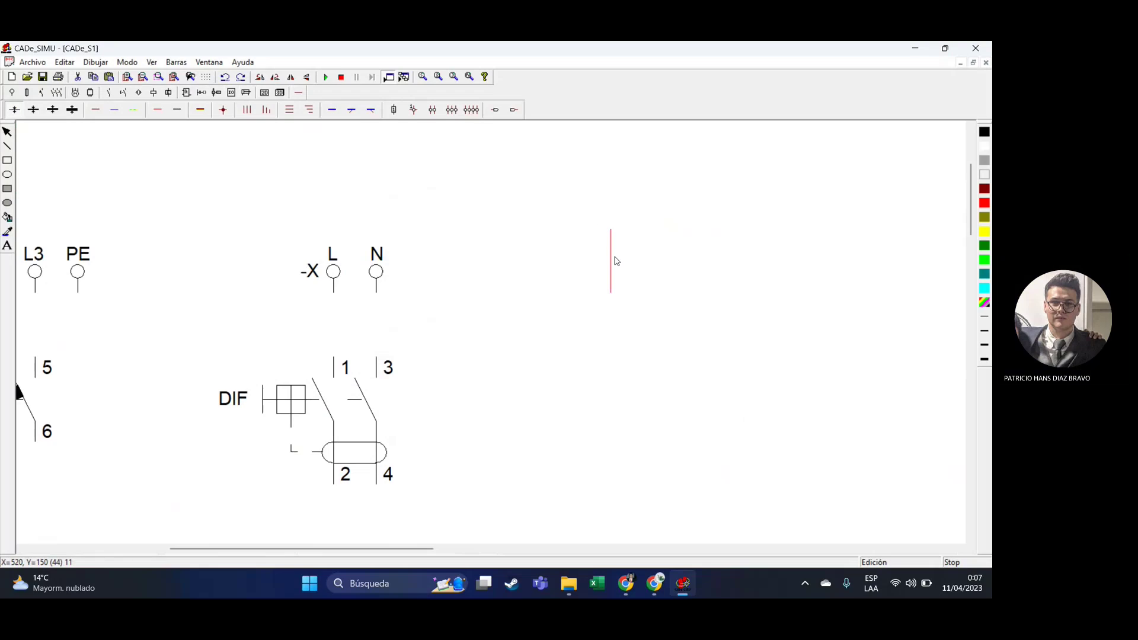
pyautogui.press('Delete')
pyautogui.click(223, 110)
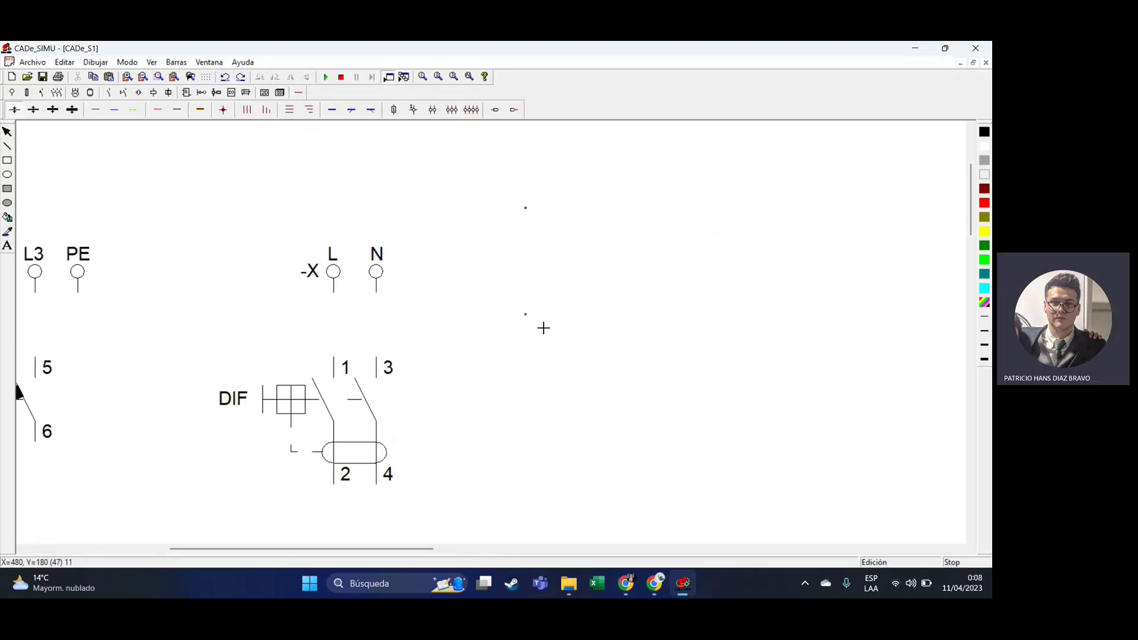
pyautogui.moveTo(526, 208); pyautogui.dragTo(528, 415)
# Draw a phase cable from supply terminal L to DIF terminal 1 and set its thickness to Tamaño 1.
pyautogui.scroll(3, 422, 339)
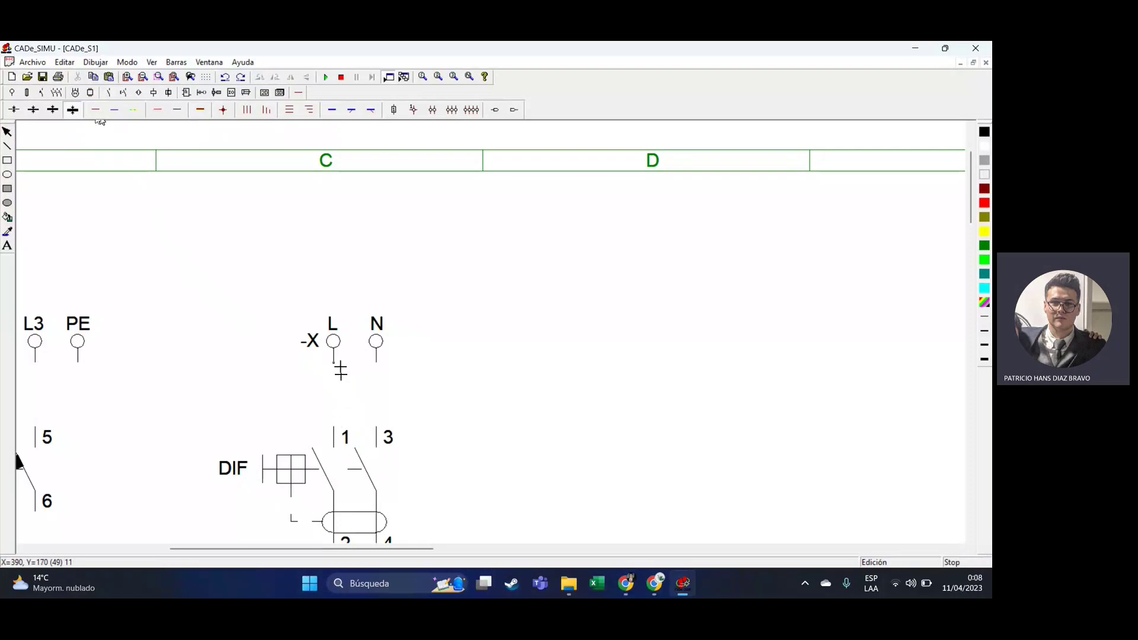
pyautogui.moveTo(340, 371); pyautogui.dragTo(342, 432)
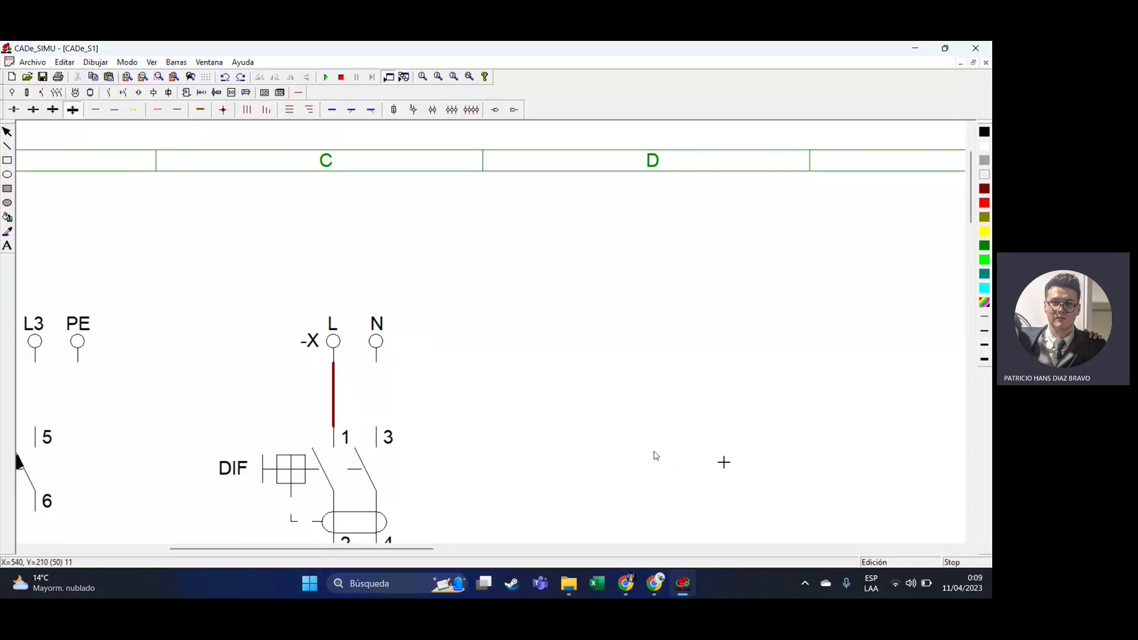
pyautogui.doubleClick(335, 404)
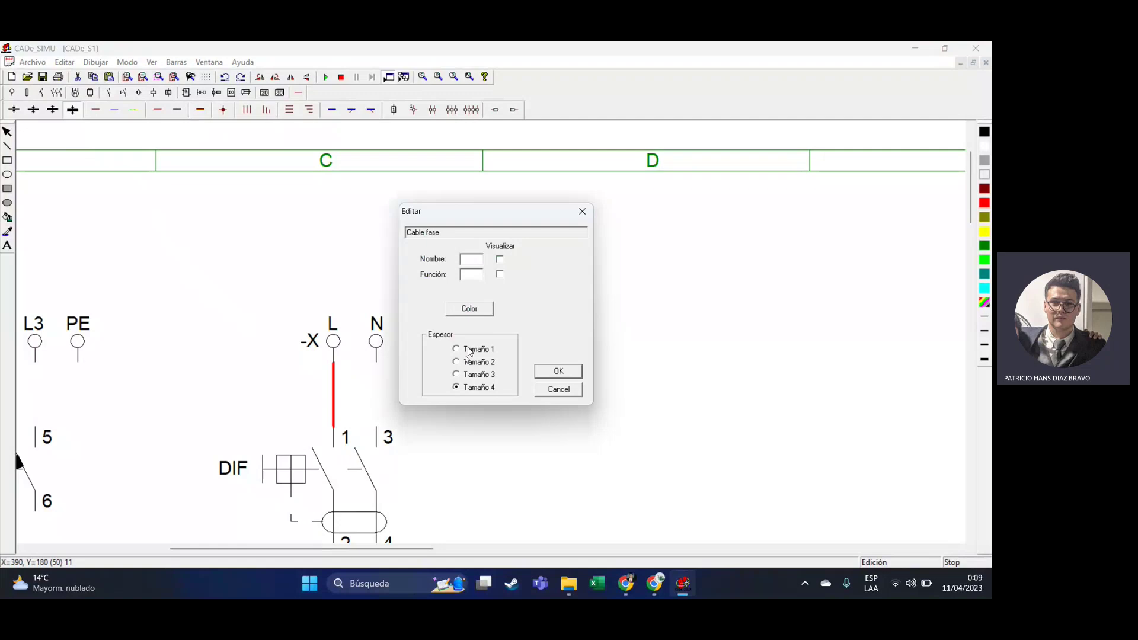
pyautogui.click(471, 350)
pyautogui.click(548, 371)
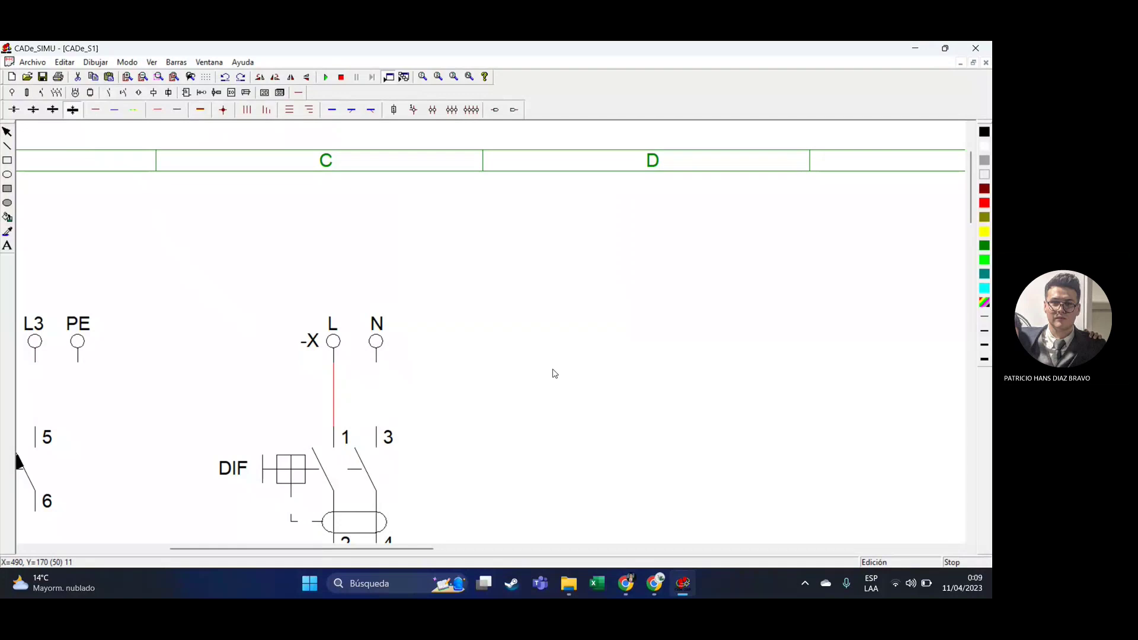
# Run a thick blue neutral cable from supply terminal N down to terminal 3 of the DIF breaker.
pyautogui.hotkey('ctrl', 'z')
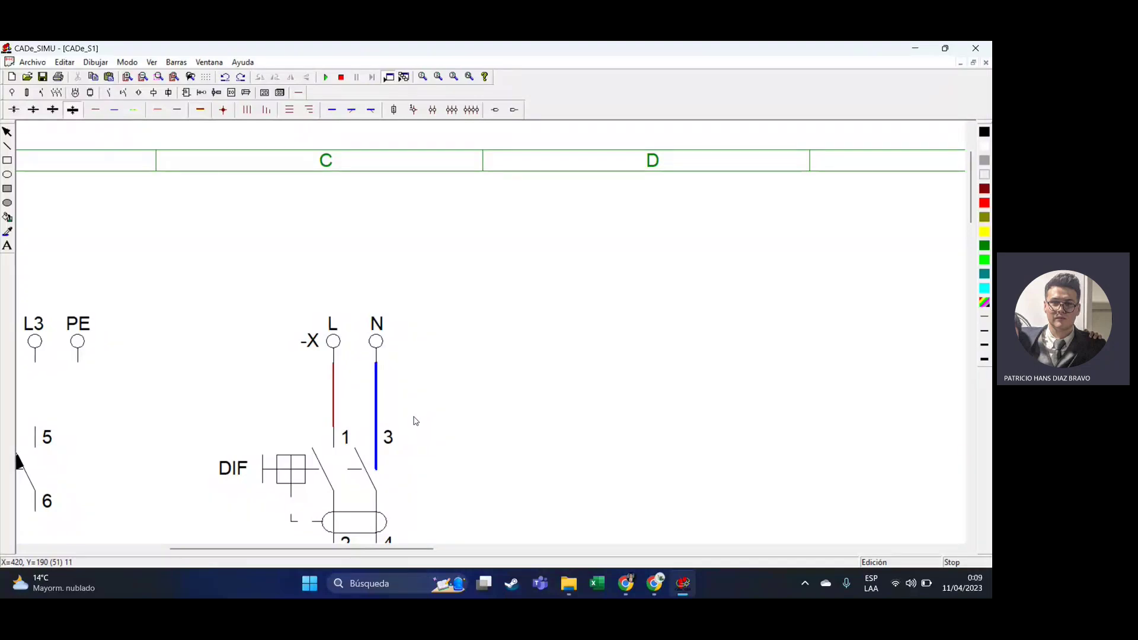
pyautogui.scroll(-3, 391, 336)
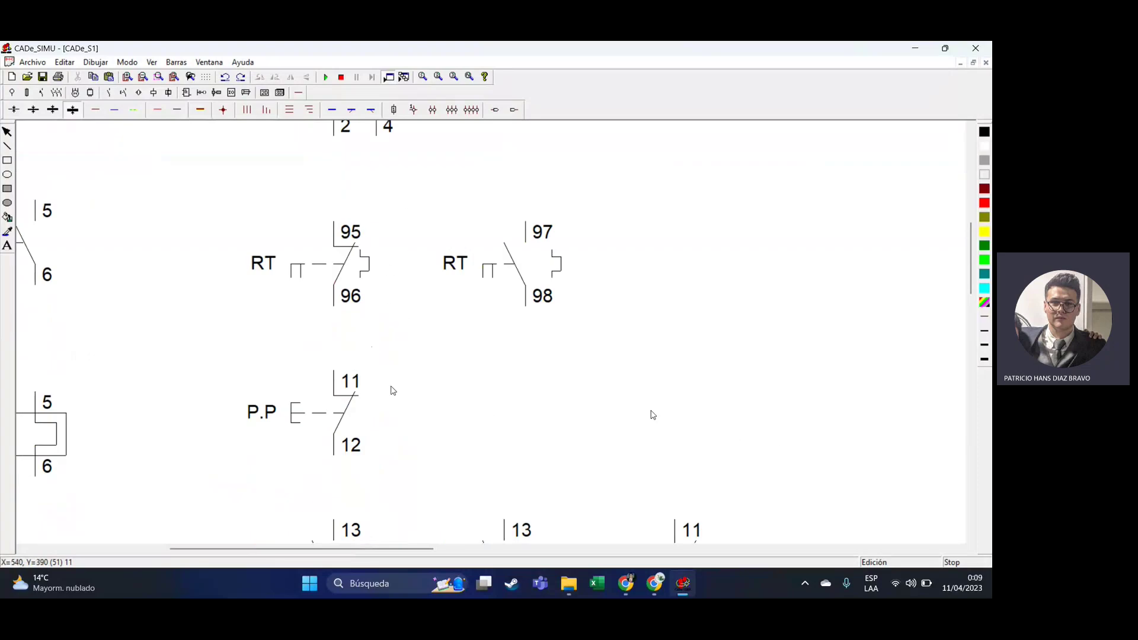
pyautogui.scroll(3, 457, 343)
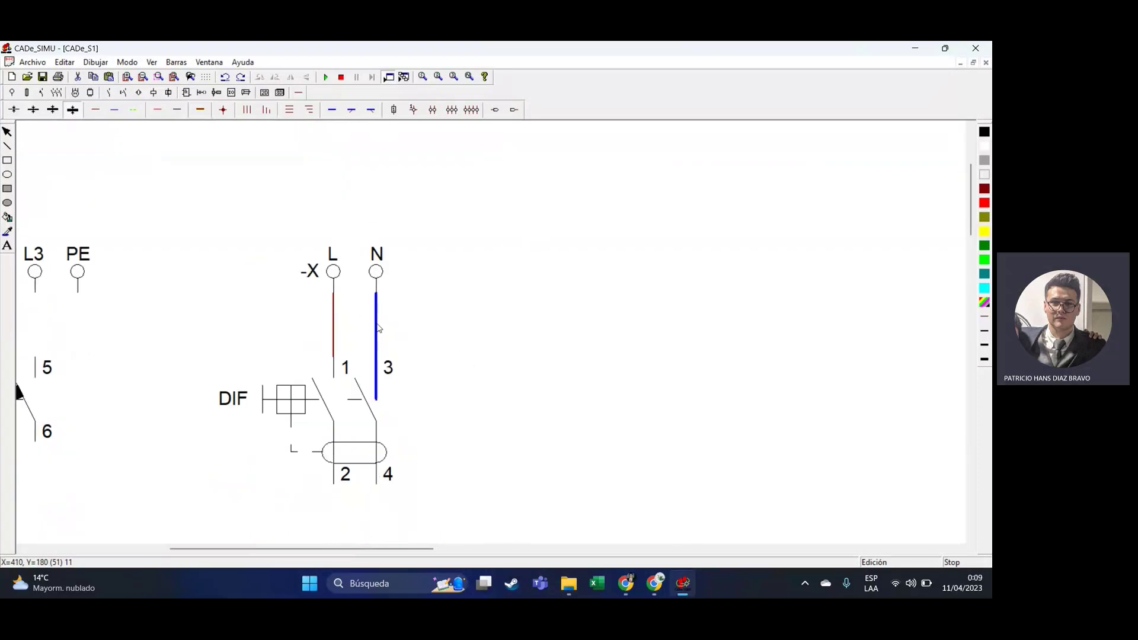
# Replace the overlong neutral cable with a new one running from supply terminal N to DIF terminal 3.
pyautogui.click(377, 328)
pyautogui.press('Delete')
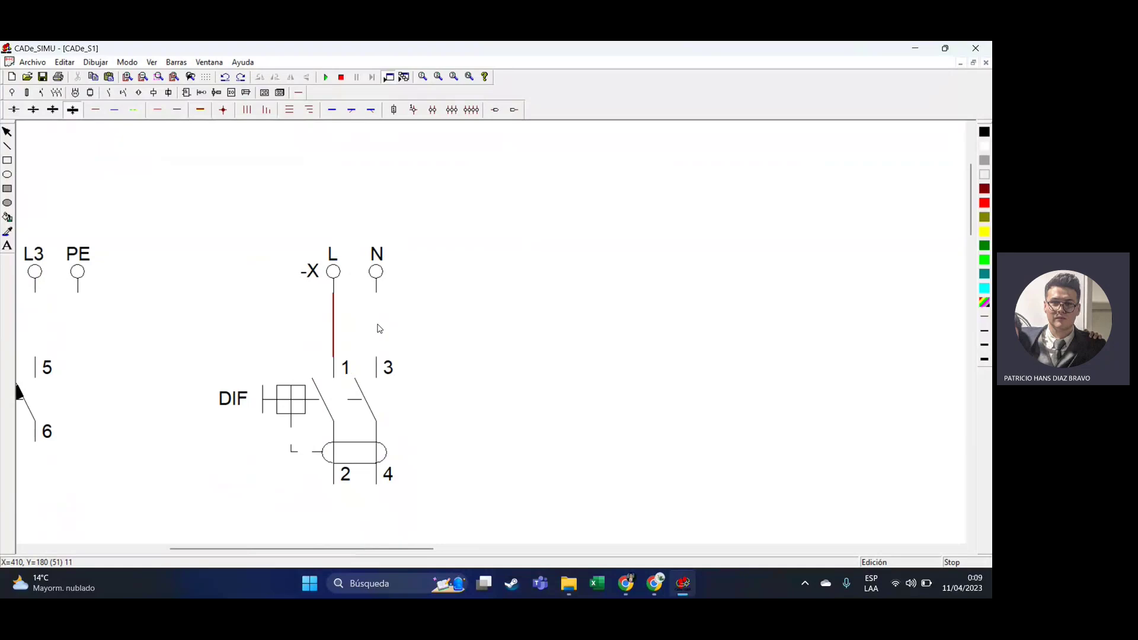
pyautogui.click(115, 111)
pyautogui.moveTo(382, 297); pyautogui.dragTo(382, 359)
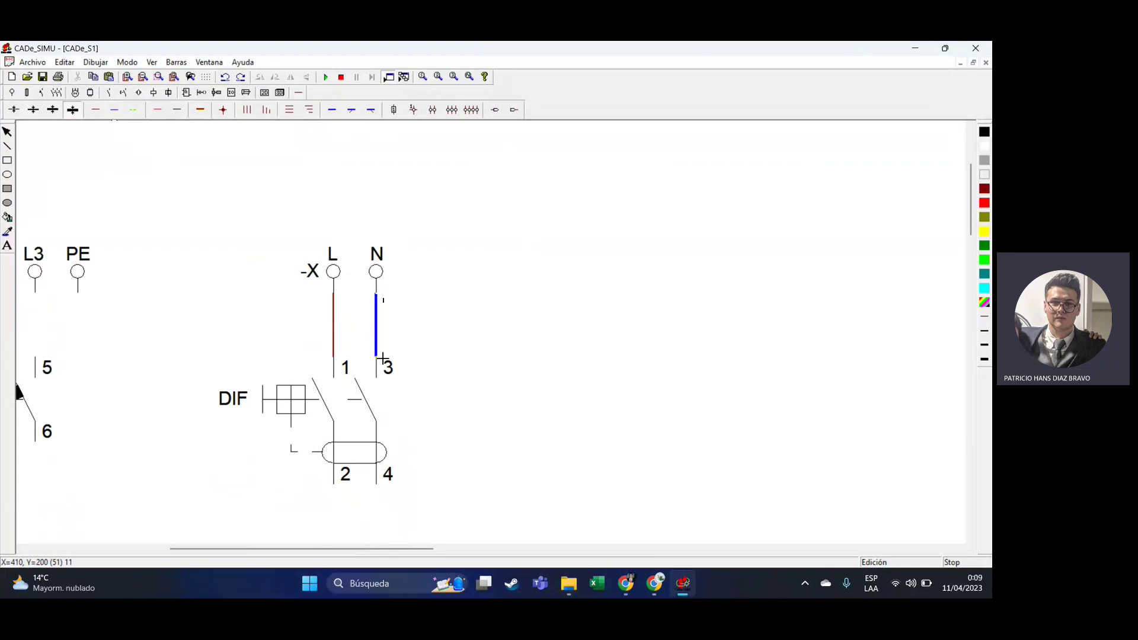
# Set the thickness of the neutral cable between supply terminal N and the DIF to Tamaño 2.
pyautogui.click(377, 331)
pyautogui.doubleClick(377, 331)
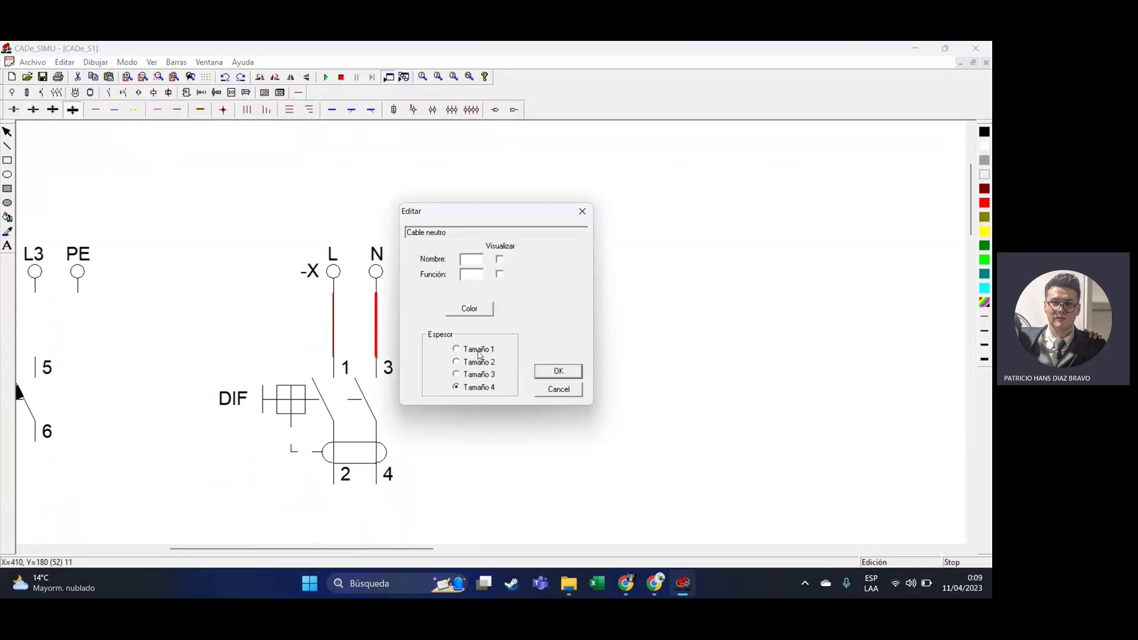
pyautogui.click(478, 362)
pyautogui.click(563, 375)
pyautogui.click(516, 372)
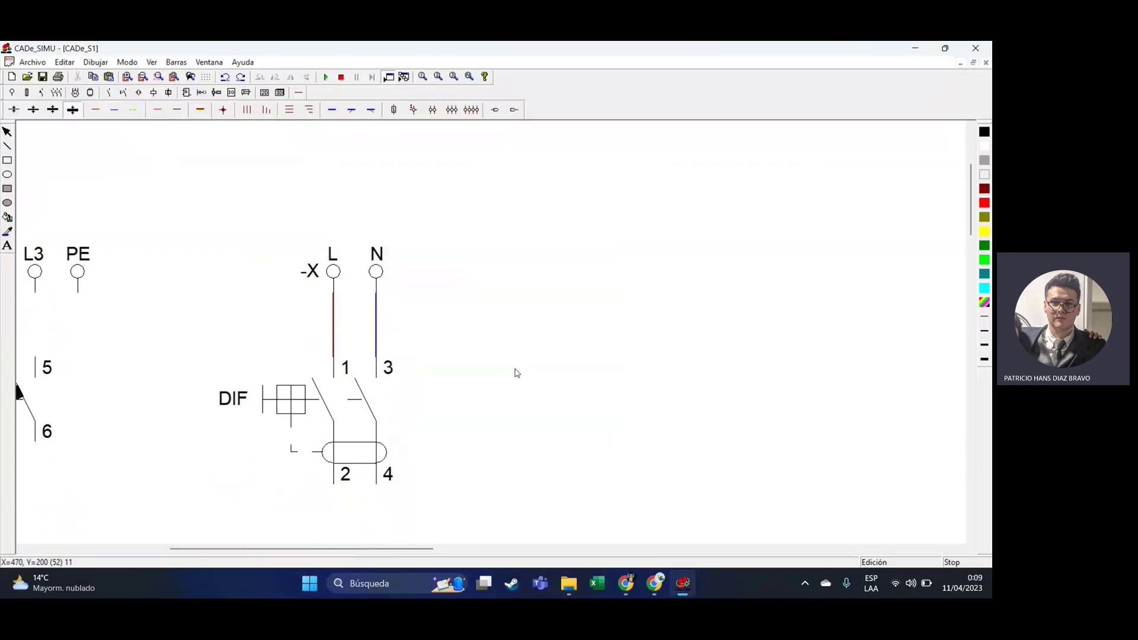
# Shrink the view and look over the supply, DIF, RT and P.P components to see what needs wiring.
pyautogui.scroll(-2, 438, 342)
pyautogui.scroll(3, 311, 277)
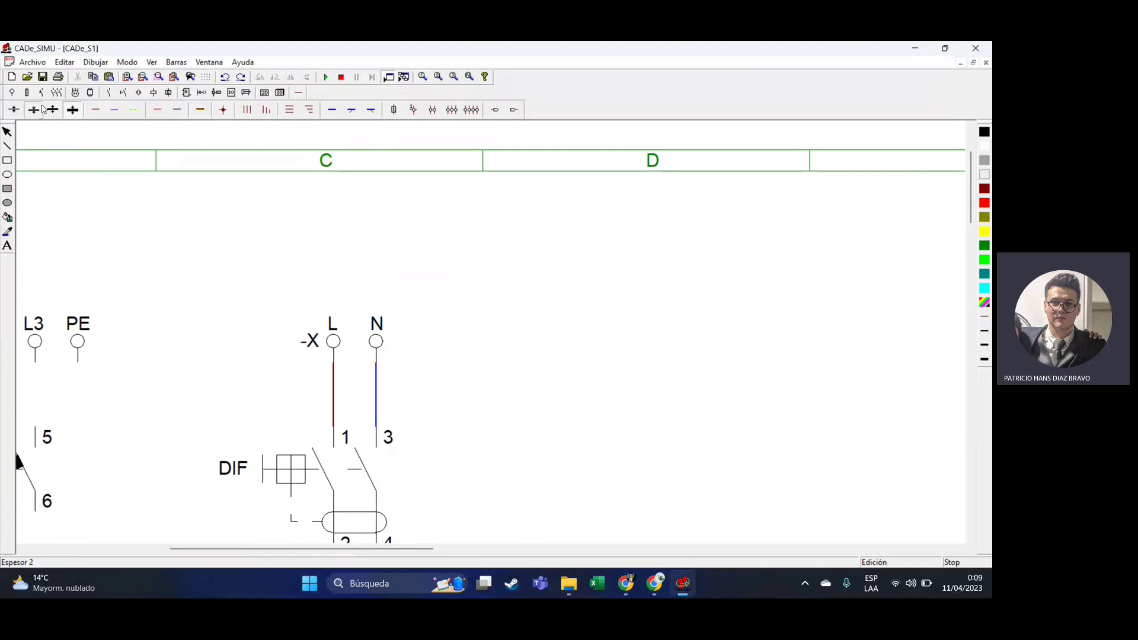
pyautogui.scroll(-3, 386, 259)
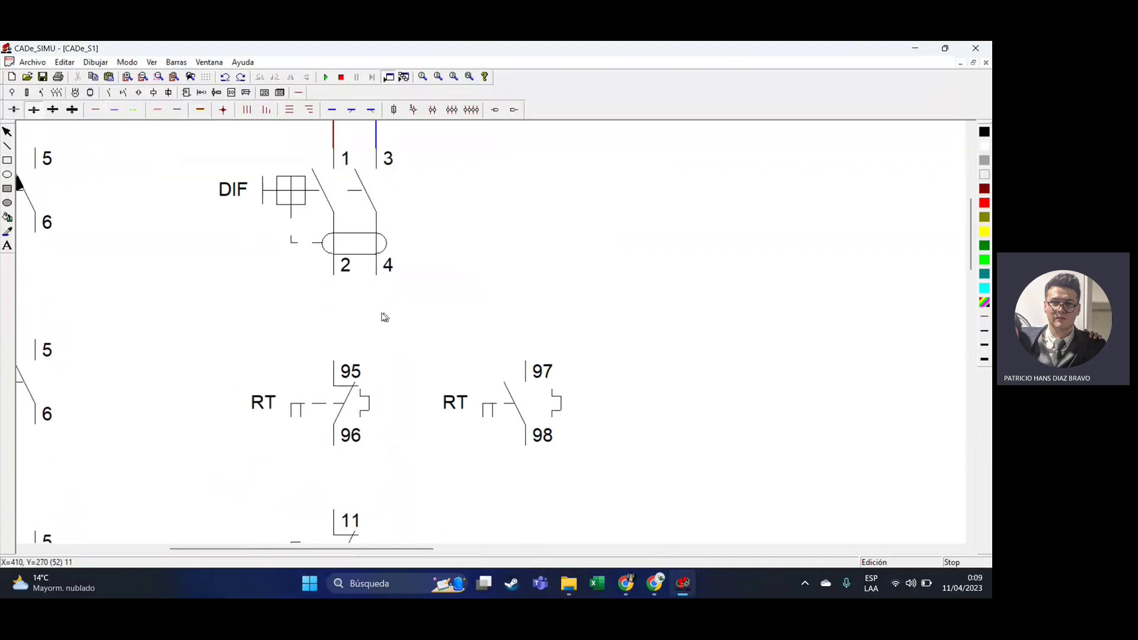
pyautogui.click(145, 77)
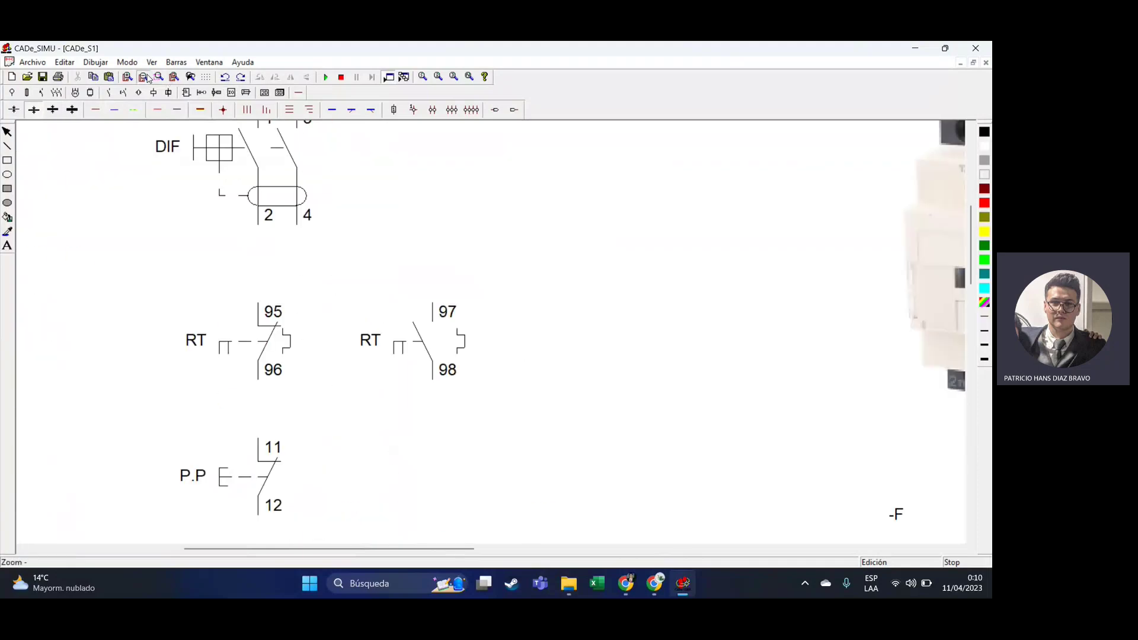
pyautogui.click(144, 77)
pyautogui.moveTo(511, 549); pyautogui.dragTo(403, 542)
pyautogui.scroll(5, 515, 449)
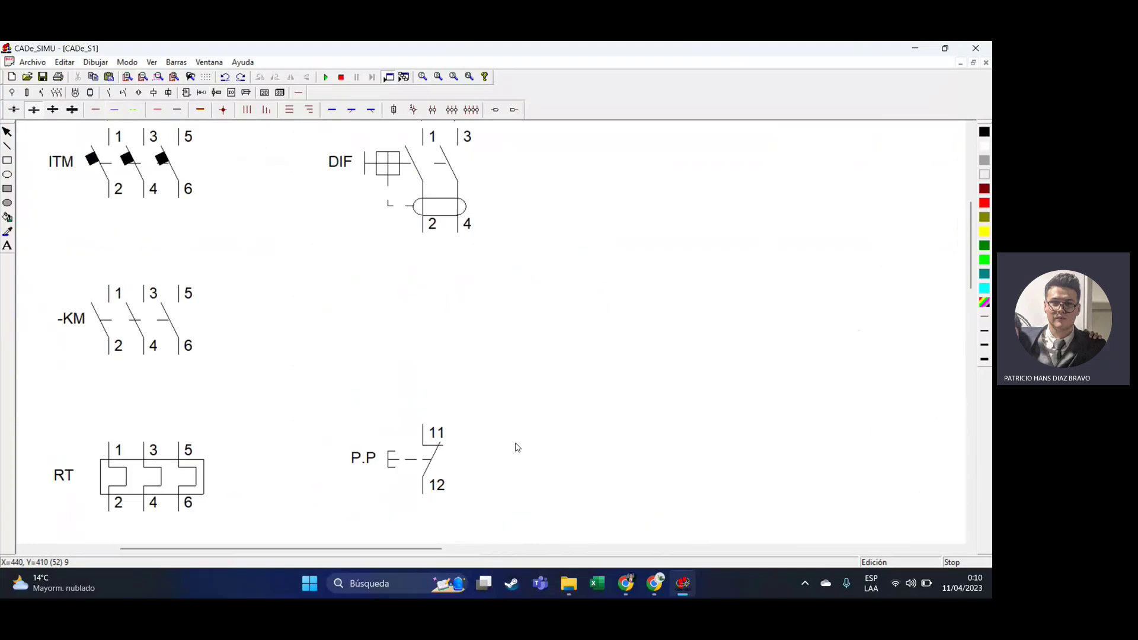
pyautogui.scroll(-3, 516, 448)
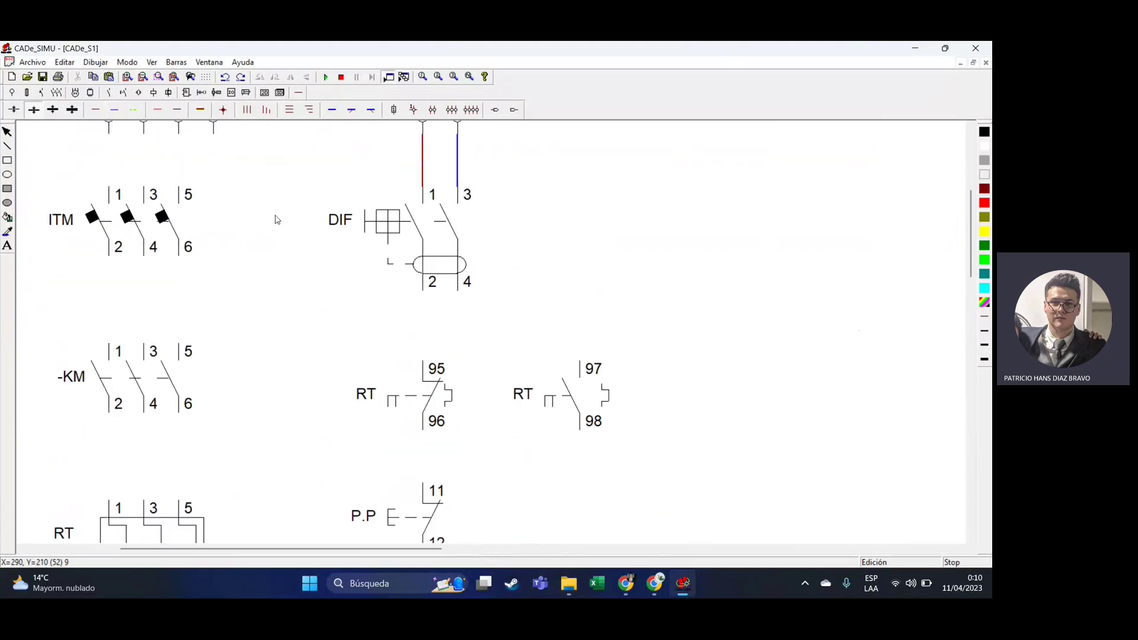
pyautogui.scroll(2, 424, 220)
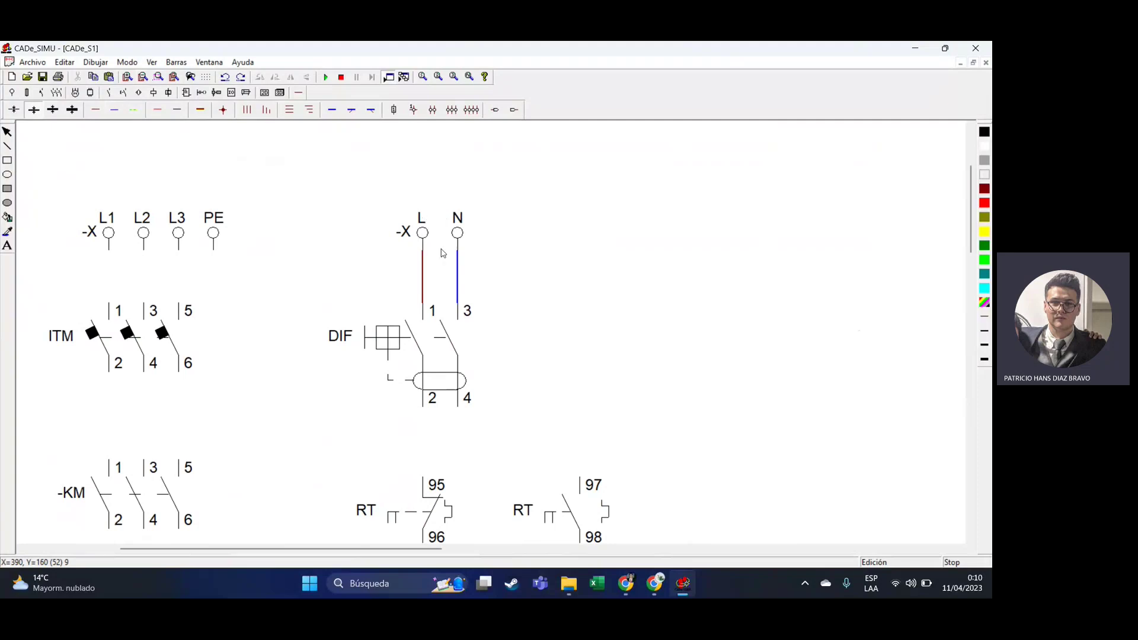
pyautogui.scroll(-1, 473, 358)
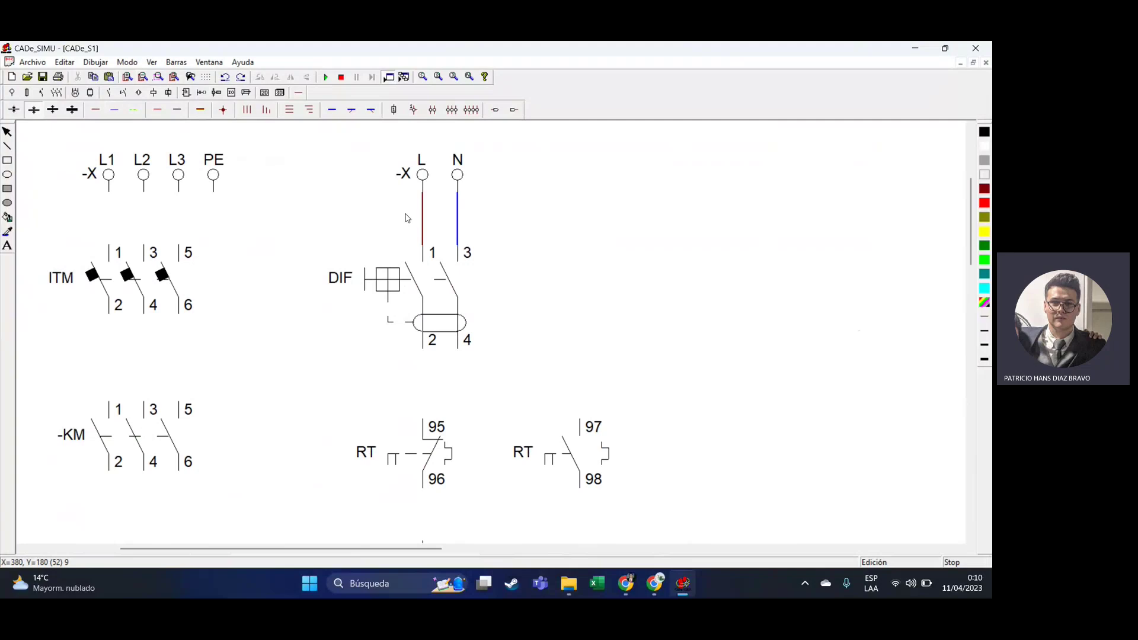
# Run the phase cable from DIF terminal 2 through RT 95-96, P.P and P.F to coil A1, with a branch to RT terminal 97.
pyautogui.scroll(-3, 468, 246)
pyautogui.scroll(2, 473, 248)
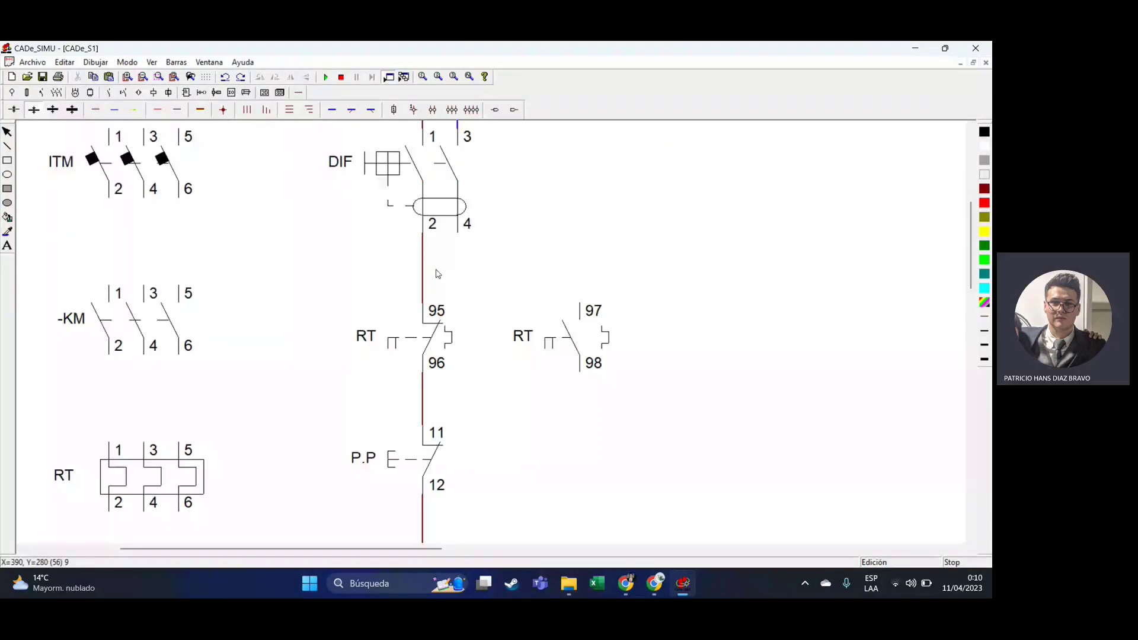
pyautogui.click(103, 113)
pyautogui.moveTo(429, 279)
pyautogui.mouseDown()
pyautogui.moveTo(482, 275)
pyautogui.moveTo(583, 294)
pyautogui.moveTo(585, 309)
pyautogui.moveTo(584, 284)
pyautogui.moveTo(580, 306)
pyautogui.mouseUp()
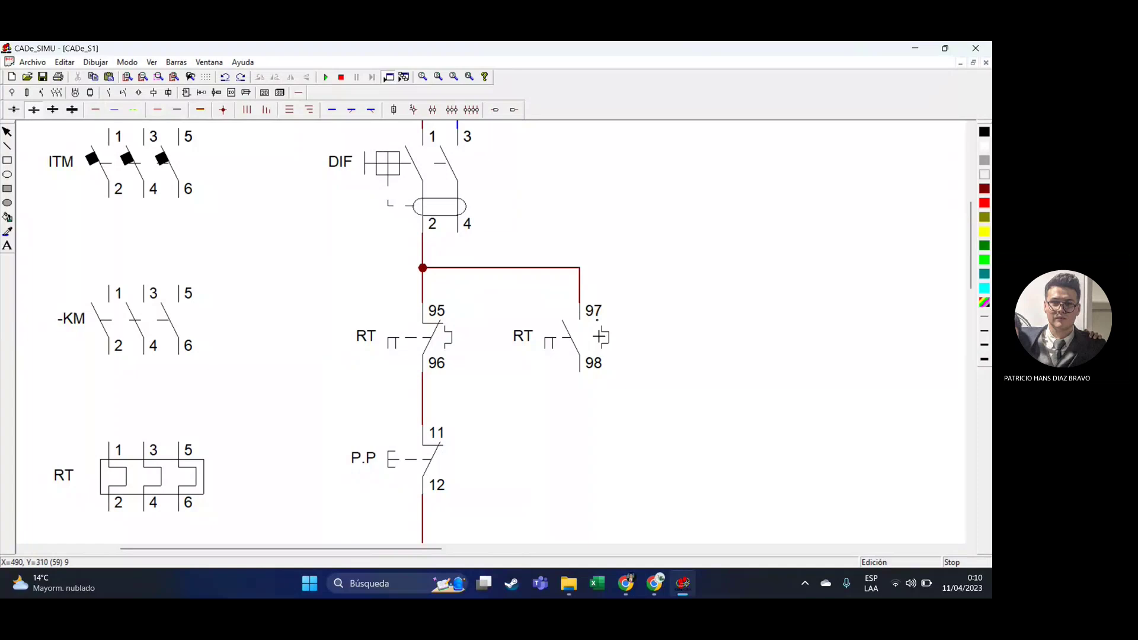
# Branch the phase cable between P.P and P.F across to terminal 11 and terminal 13 of the two -KM contacts.
pyautogui.scroll(-2, 593, 320)
pyautogui.scroll(-1, 575, 275)
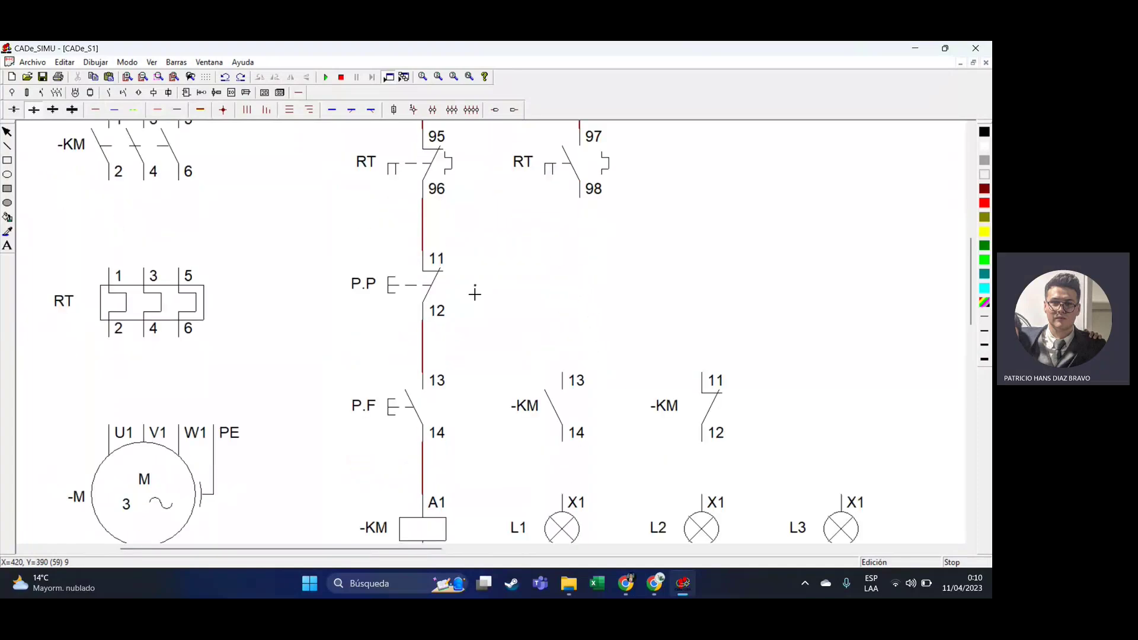
pyautogui.scroll(4, 468, 279)
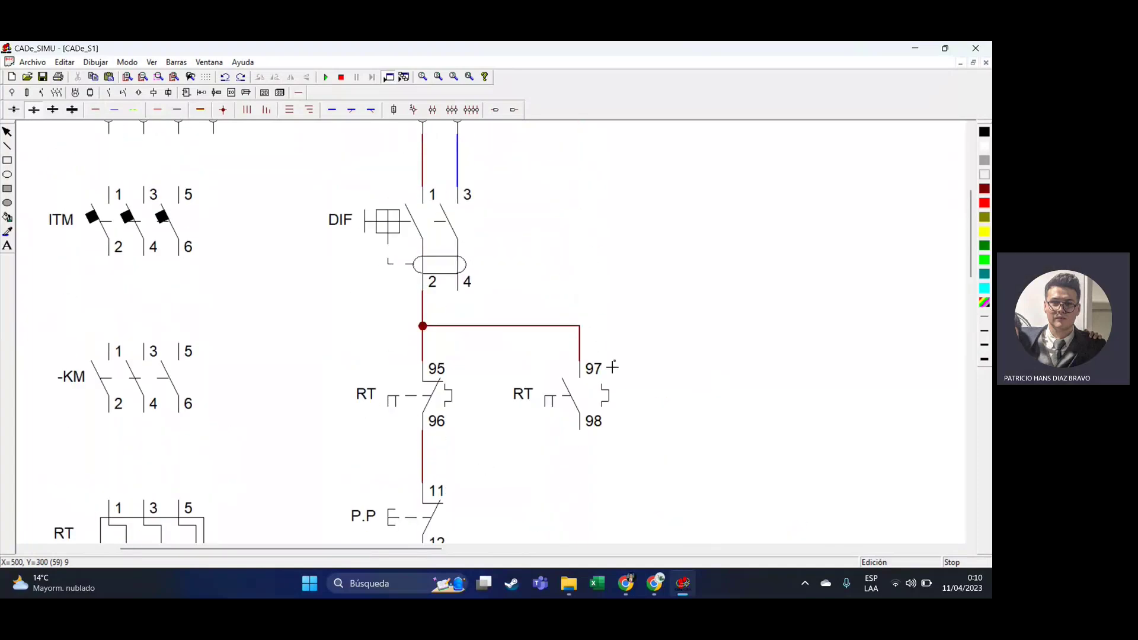
pyautogui.scroll(-5, 613, 367)
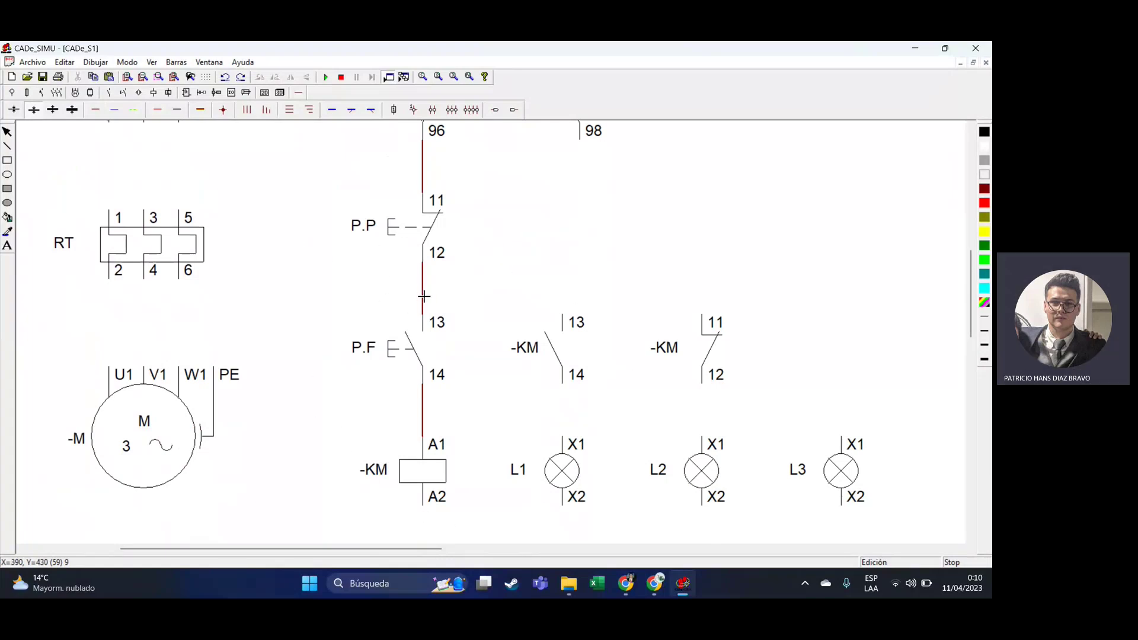
pyautogui.moveTo(423, 287); pyautogui.dragTo(707, 286)
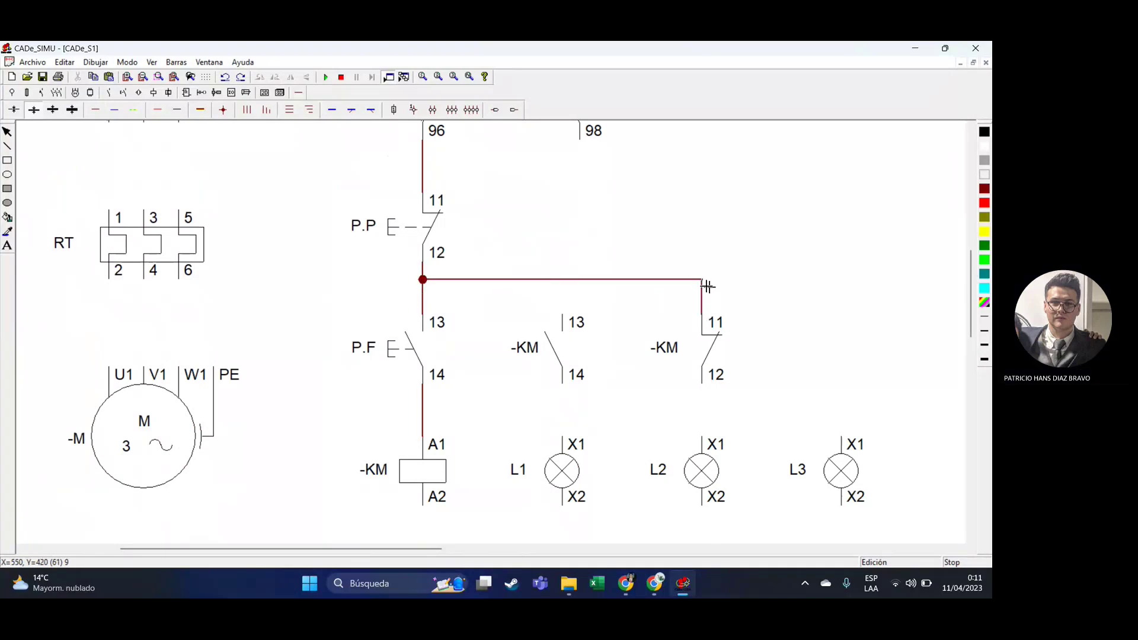
pyautogui.moveTo(564, 315); pyautogui.dragTo(567, 285)
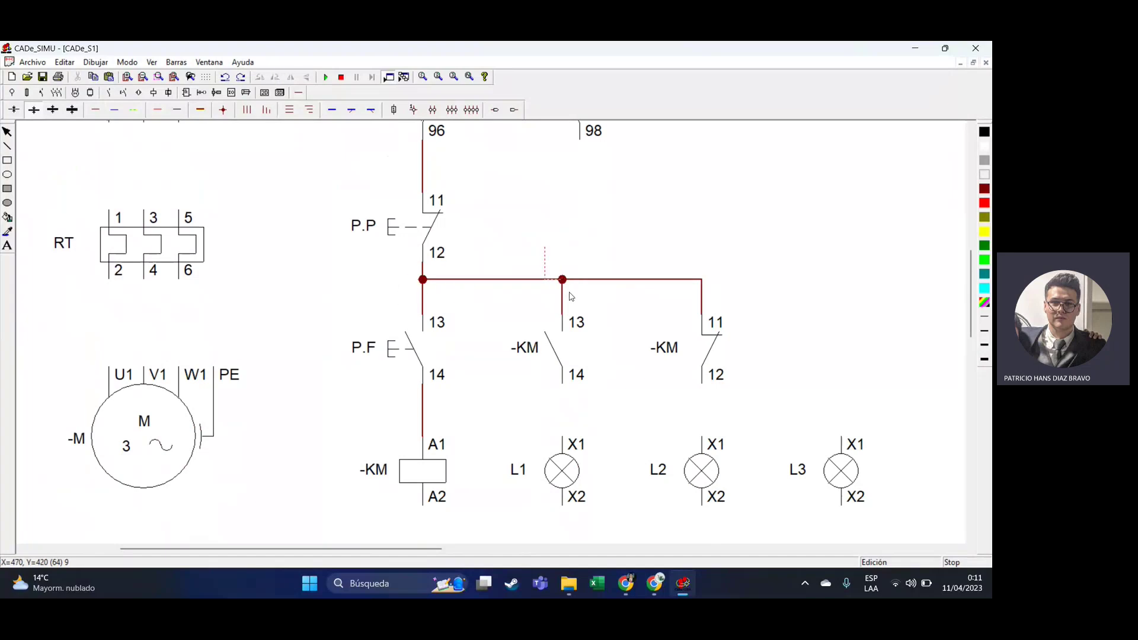
# Clean up the junction above -KM terminal 13 with a connection node and draw a phase cable from -KM terminal 14 to lamp L1 terminal X1.
pyautogui.moveTo(546, 243); pyautogui.dragTo(586, 299)
pyautogui.press('Delete')
pyautogui.click(223, 110)
pyautogui.click(561, 279)
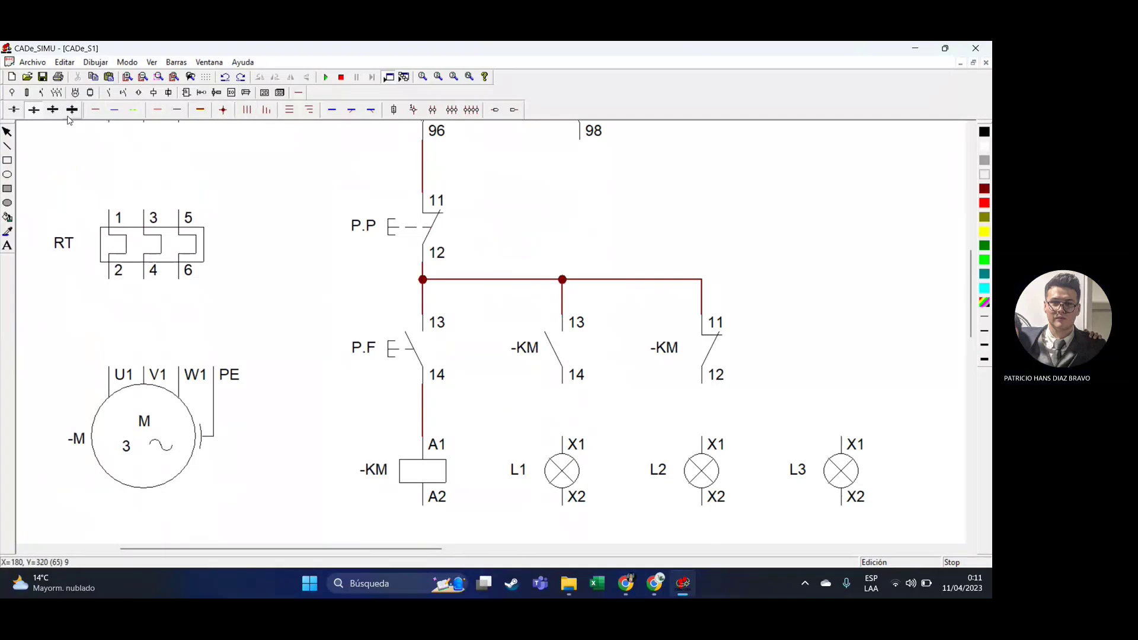
pyautogui.click(93, 112)
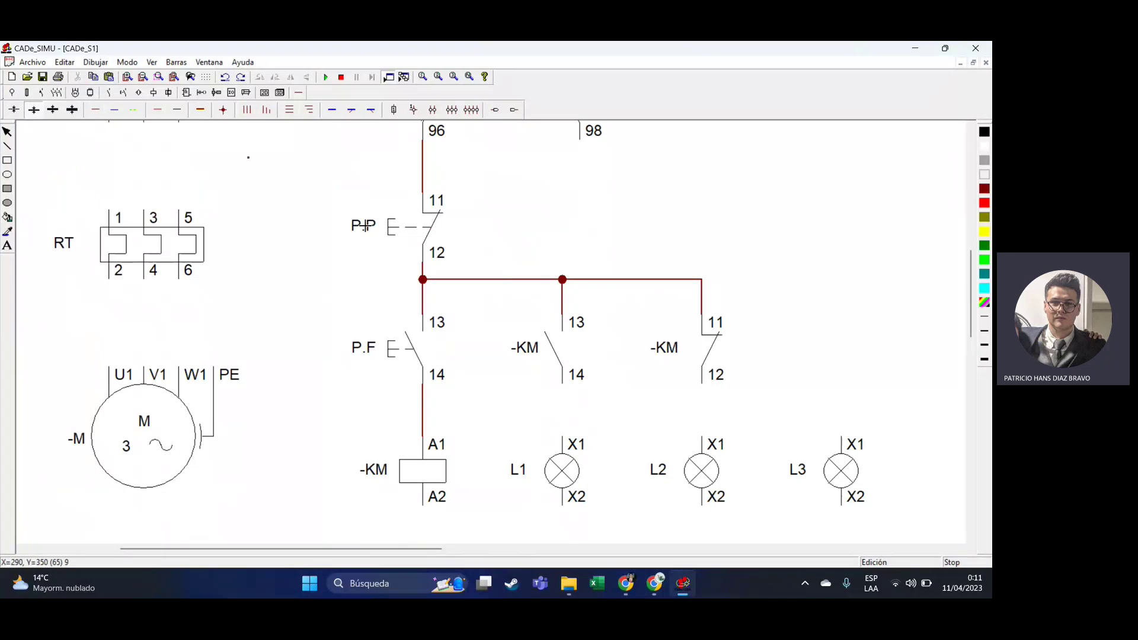
pyautogui.moveTo(563, 394); pyautogui.dragTo(567, 437)
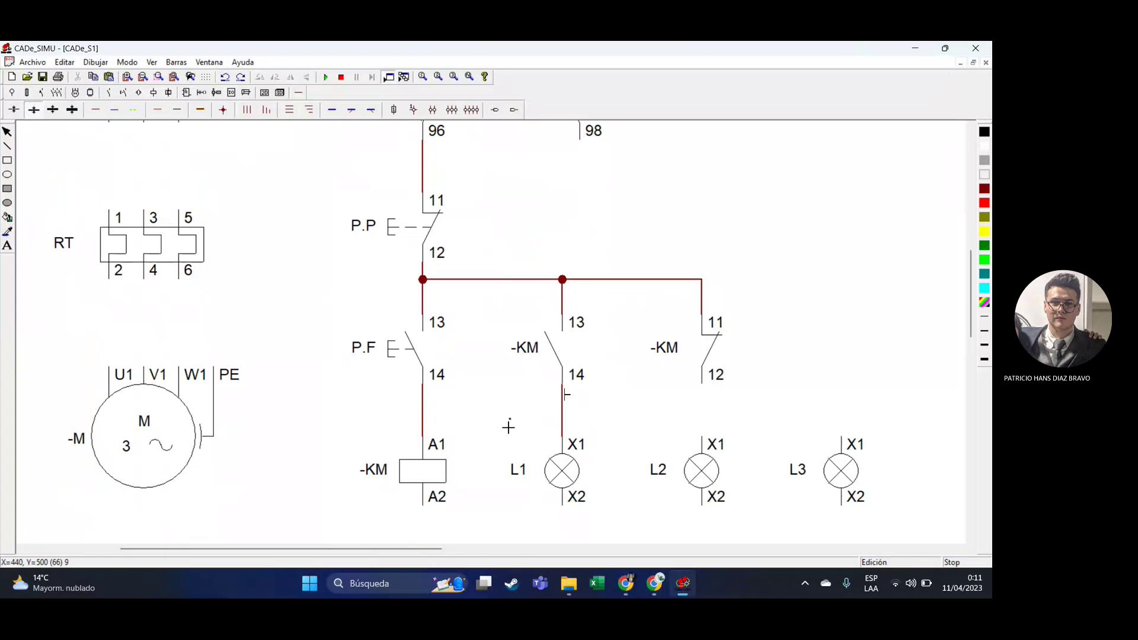
# Run the neutral cable from DIF terminal 4 across past the RT contacts and down beyond lamp L3 to below the X2 terminals.
pyautogui.scroll(5, 508, 427)
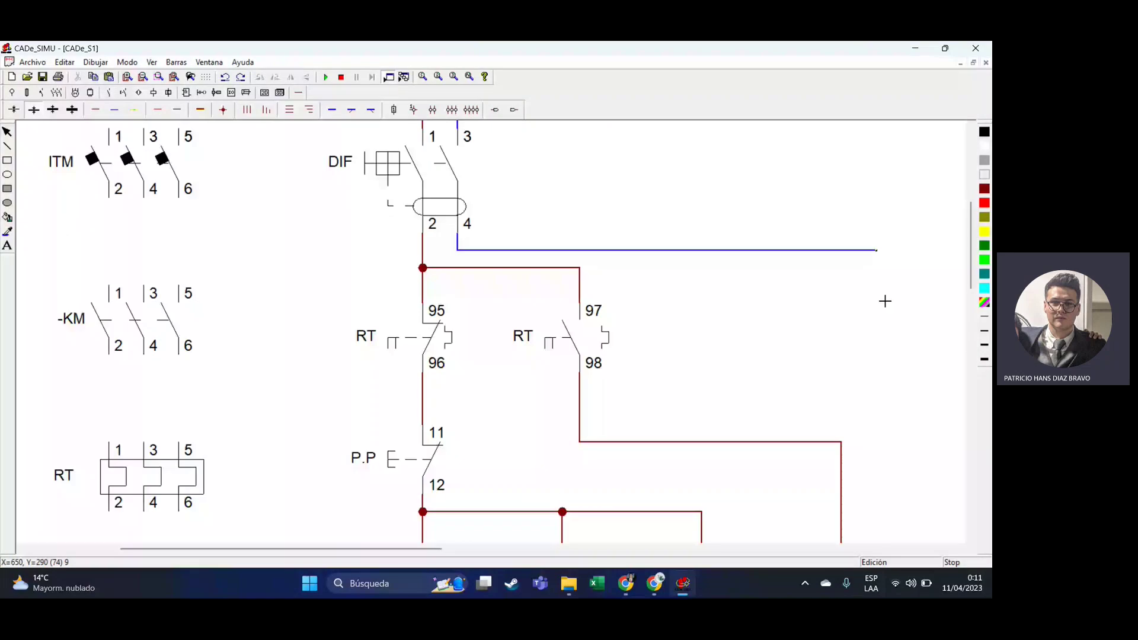
pyautogui.scroll(-1, 892, 255)
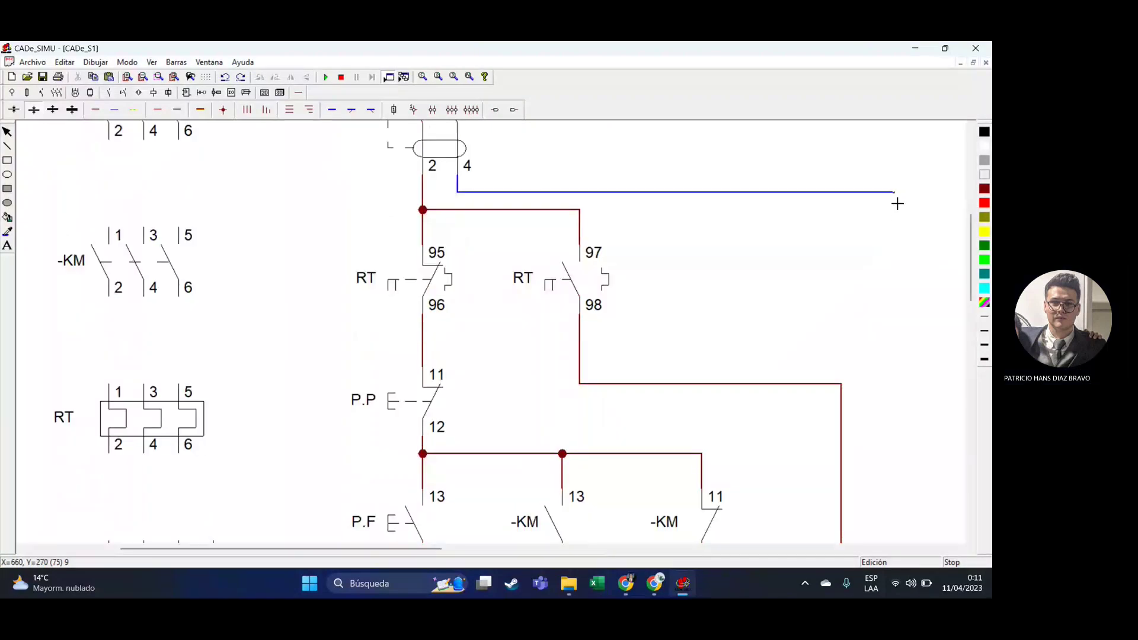
pyautogui.moveTo(897, 202); pyautogui.dragTo(896, 532)
pyautogui.scroll(-3, 897, 437)
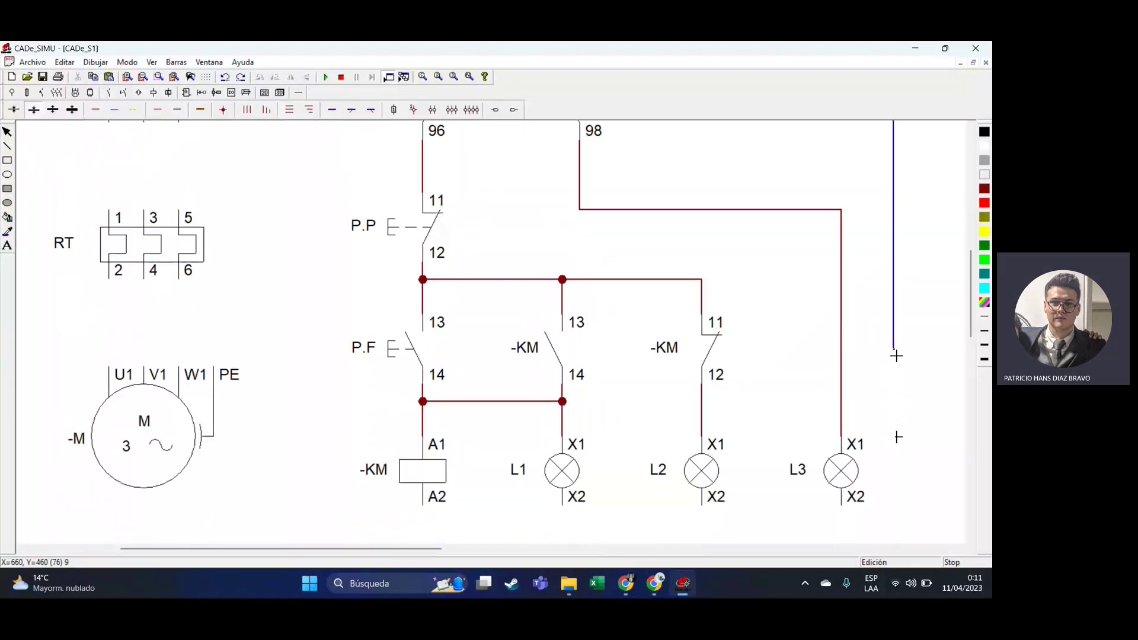
pyautogui.moveTo(894, 350); pyautogui.dragTo(894, 523)
# Connect coil -KM terminal A2 and the X2 terminals of lamps L1, L2 and L3 to the neutral with blue cables.
pyautogui.moveTo(771, 515); pyautogui.dragTo(886, 515)
pyautogui.click(428, 519)
pyautogui.click(563, 522)
pyautogui.click(704, 524)
pyautogui.click(843, 515)
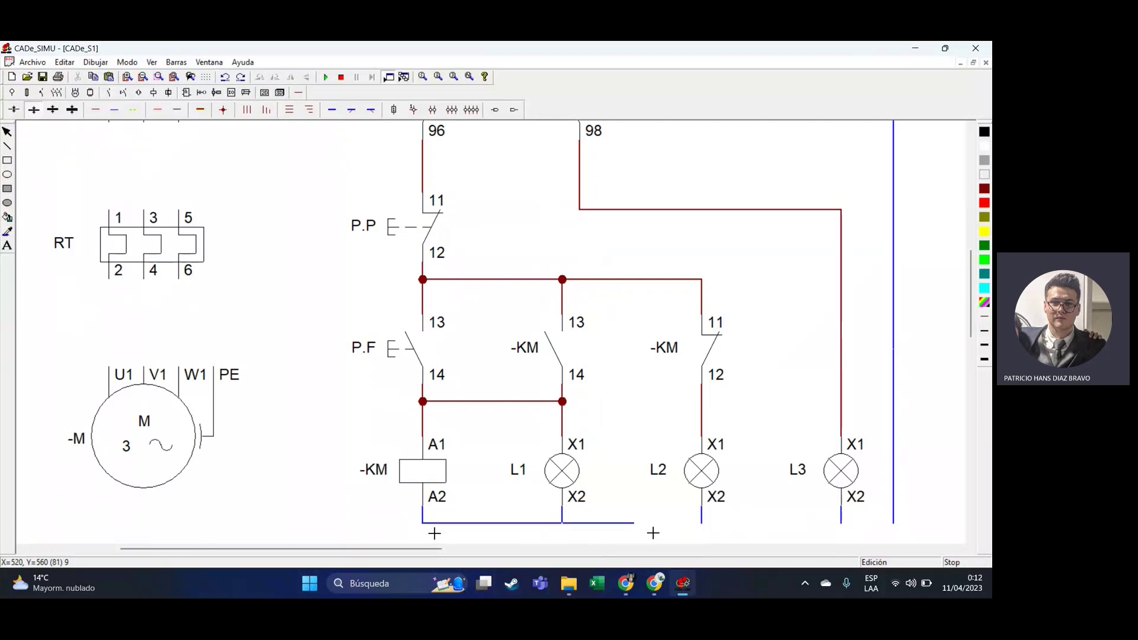
pyautogui.moveTo(890, 533); pyautogui.dragTo(900, 533)
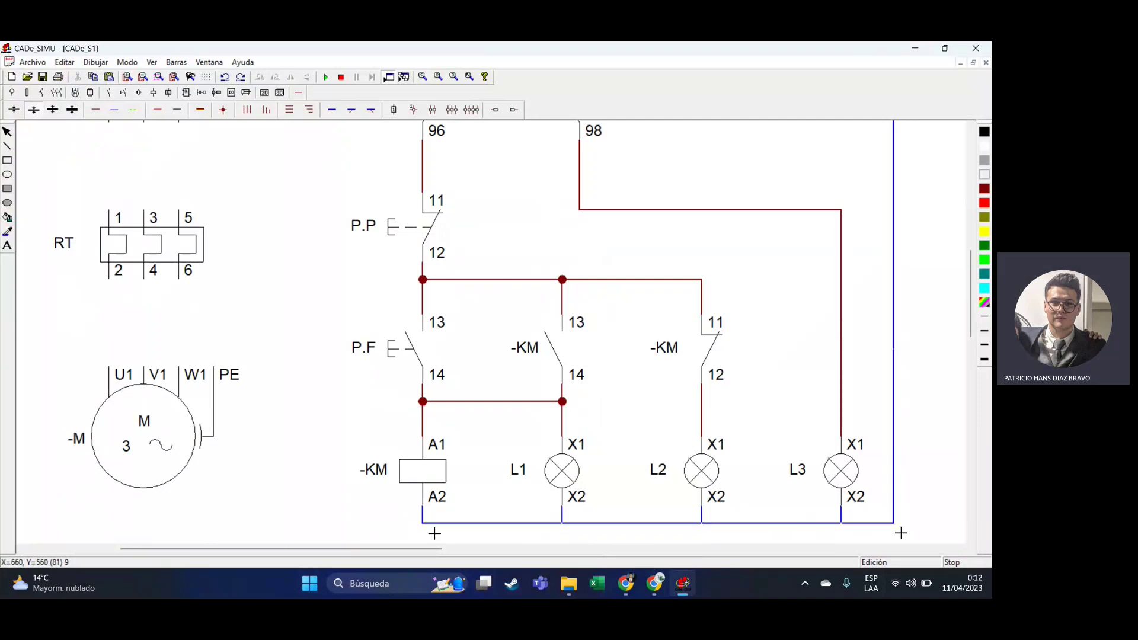
# Place connection nodes where coil -KM and lamps L1, L2 and L3 meet the horizontal neutral cable.
pyautogui.scroll(-6, 635, 495)
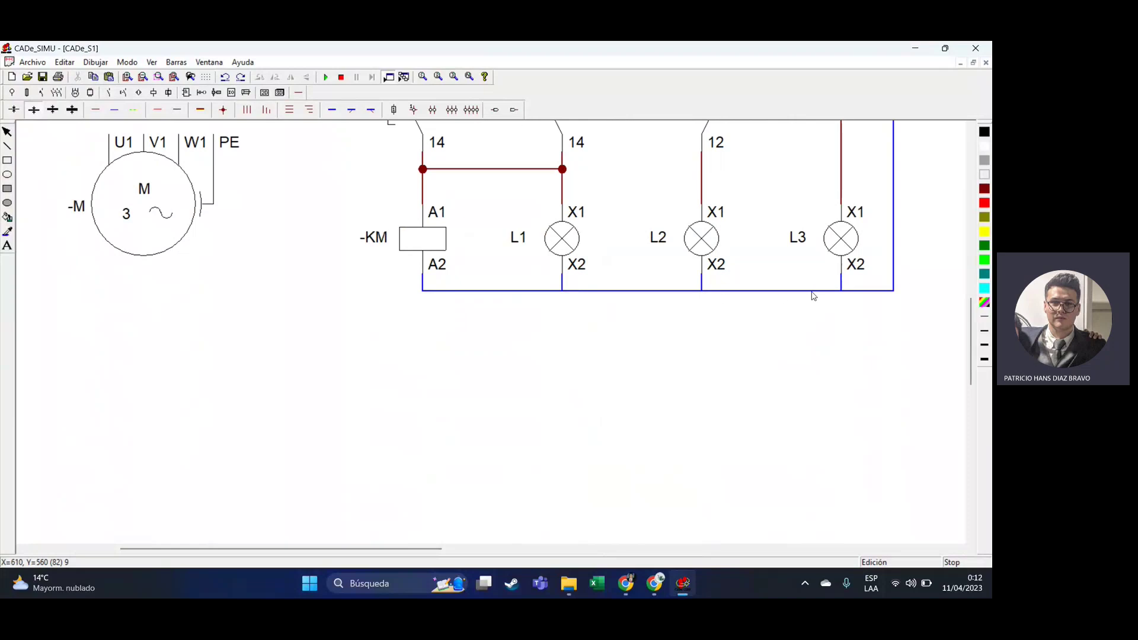
pyautogui.scroll(3, 753, 292)
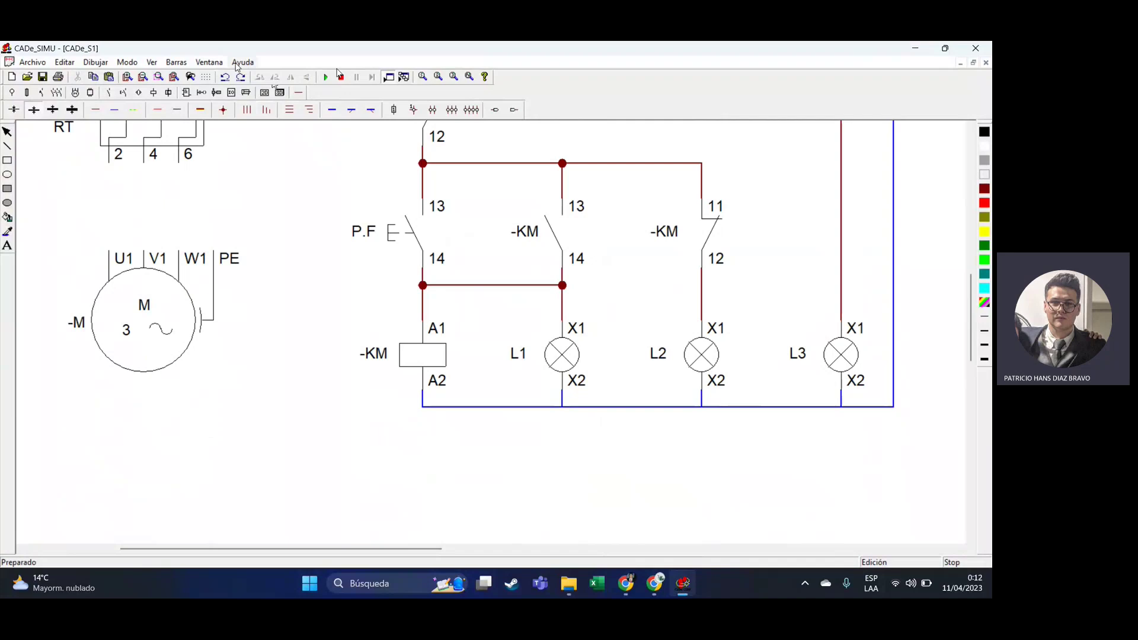
pyautogui.click(223, 109)
pyautogui.click(572, 409)
pyautogui.click(711, 409)
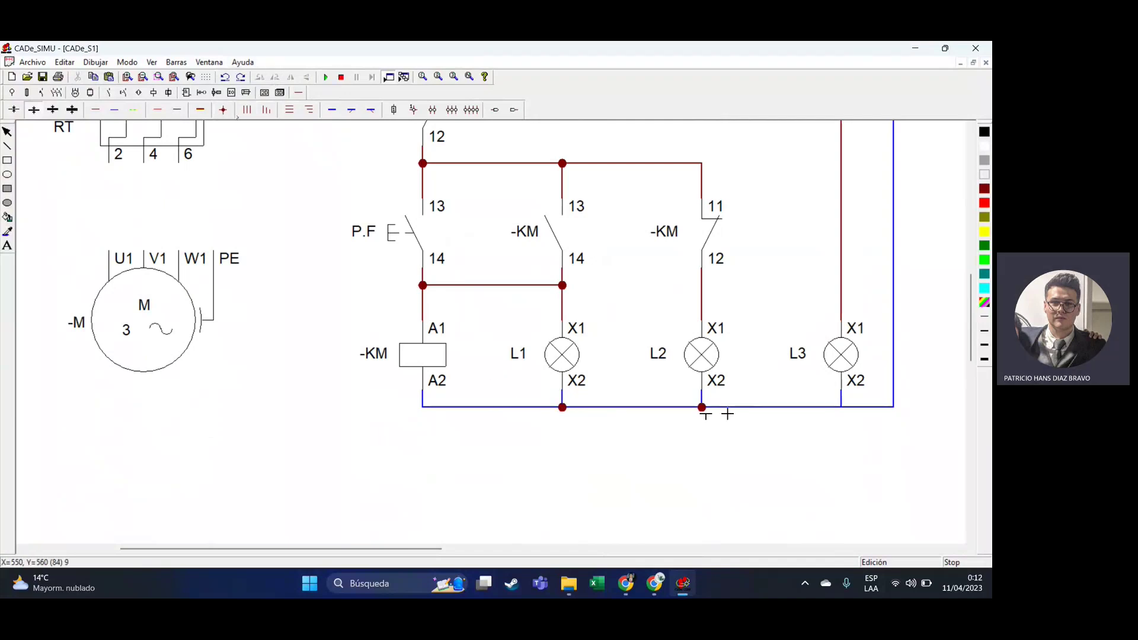
pyautogui.click(850, 409)
pyautogui.click(427, 411)
# Start the simulation with the whole circuit in view and close the DIF breaker.
pyautogui.scroll(5, 550, 377)
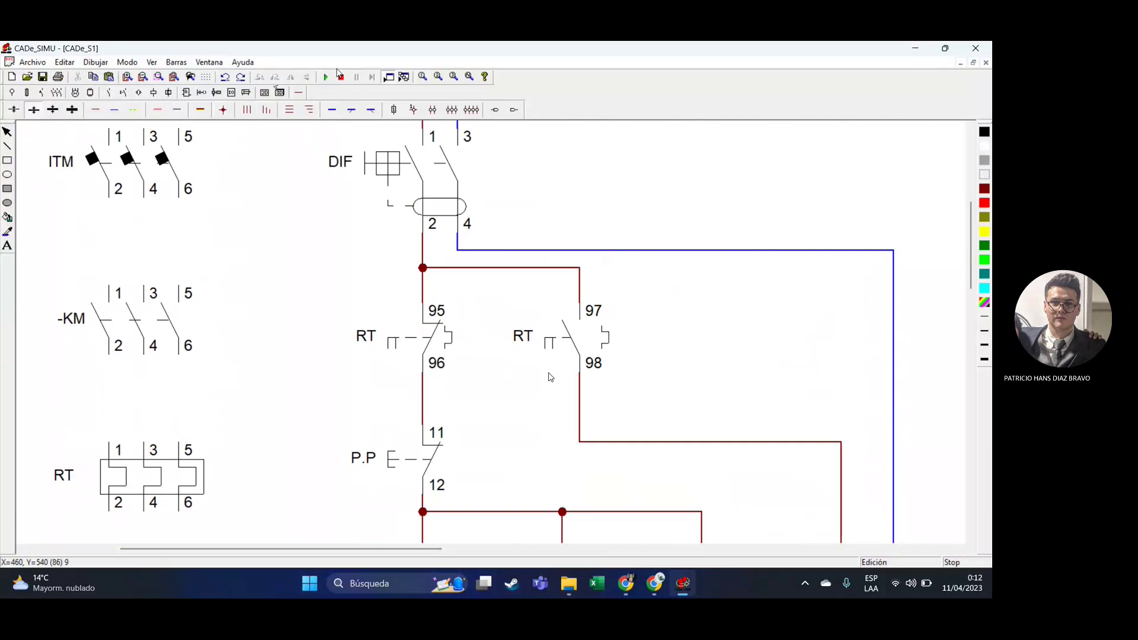
pyautogui.scroll(-4, 550, 377)
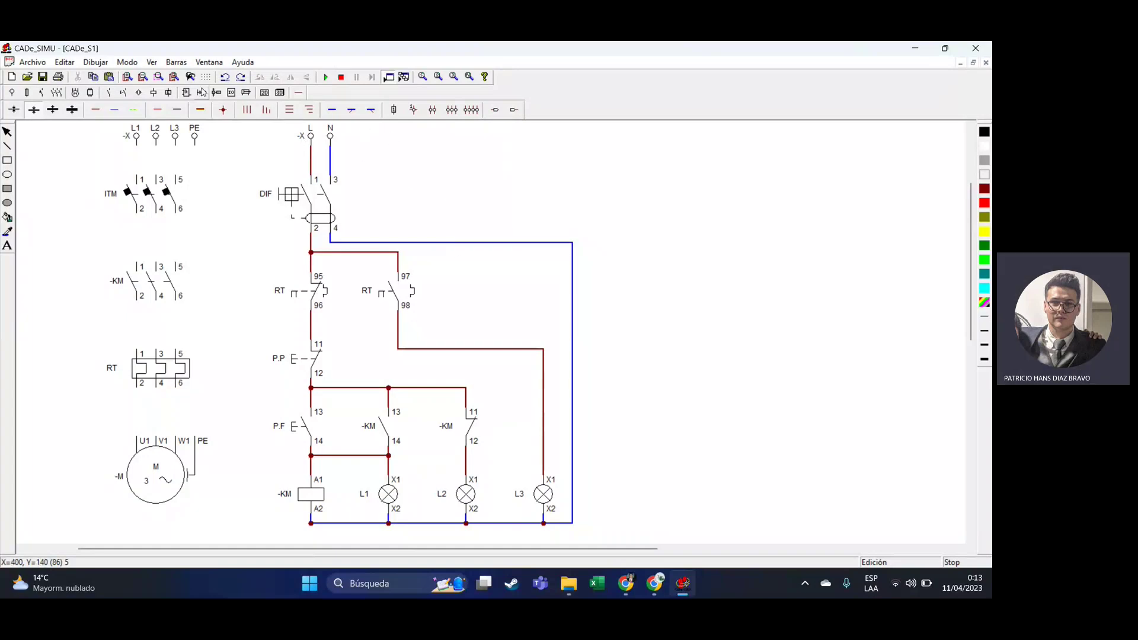
pyautogui.click(326, 78)
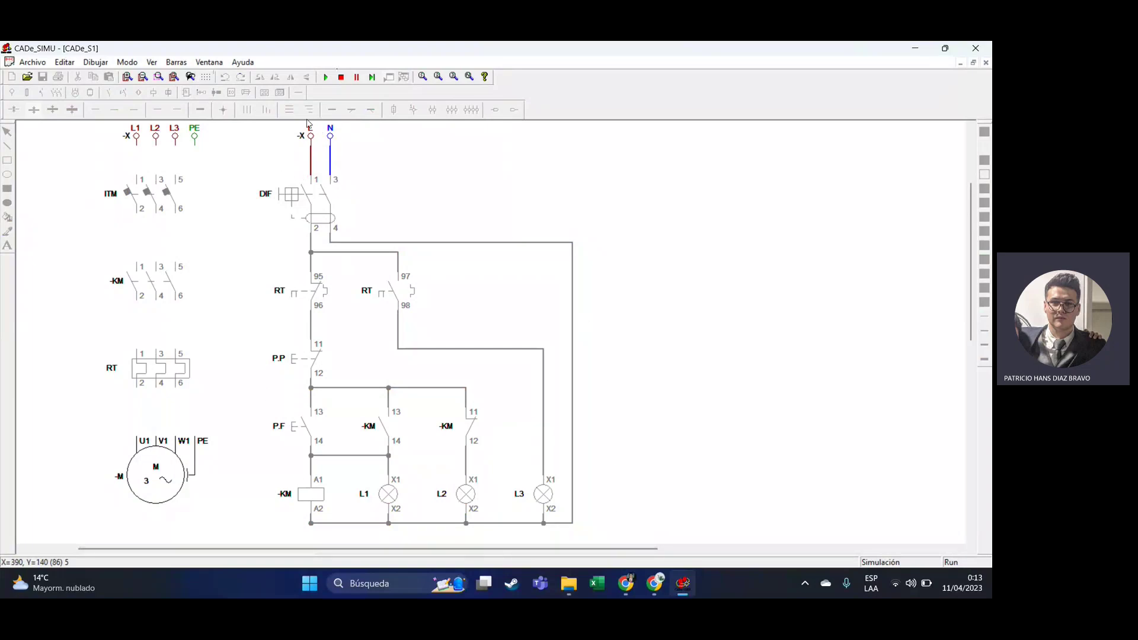
pyautogui.click(329, 203)
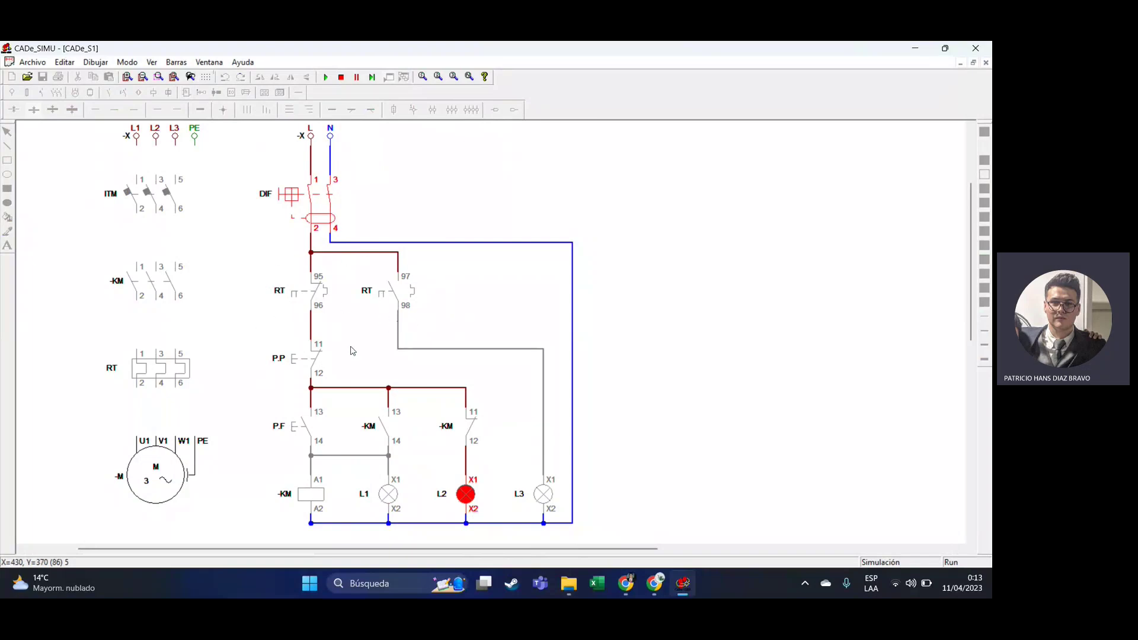
# Test the P.P stop push button in the simulation by actuating its 11-12 contact repeatedly.
pyautogui.click(311, 364)
pyautogui.click(311, 364)
pyautogui.click(312, 364)
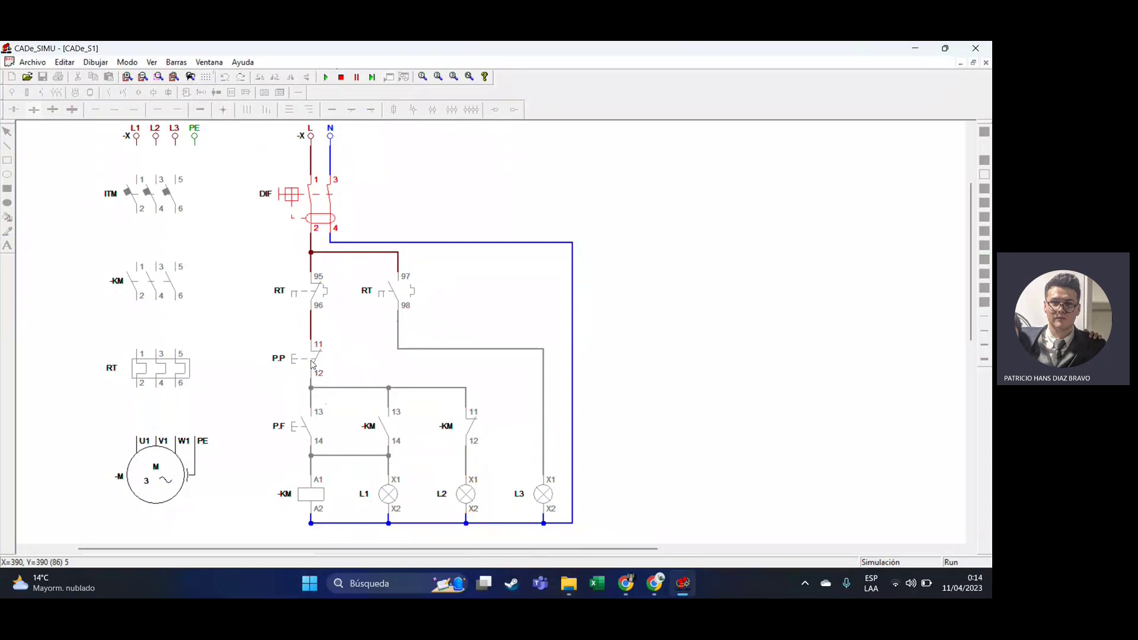
pyautogui.click(312, 363)
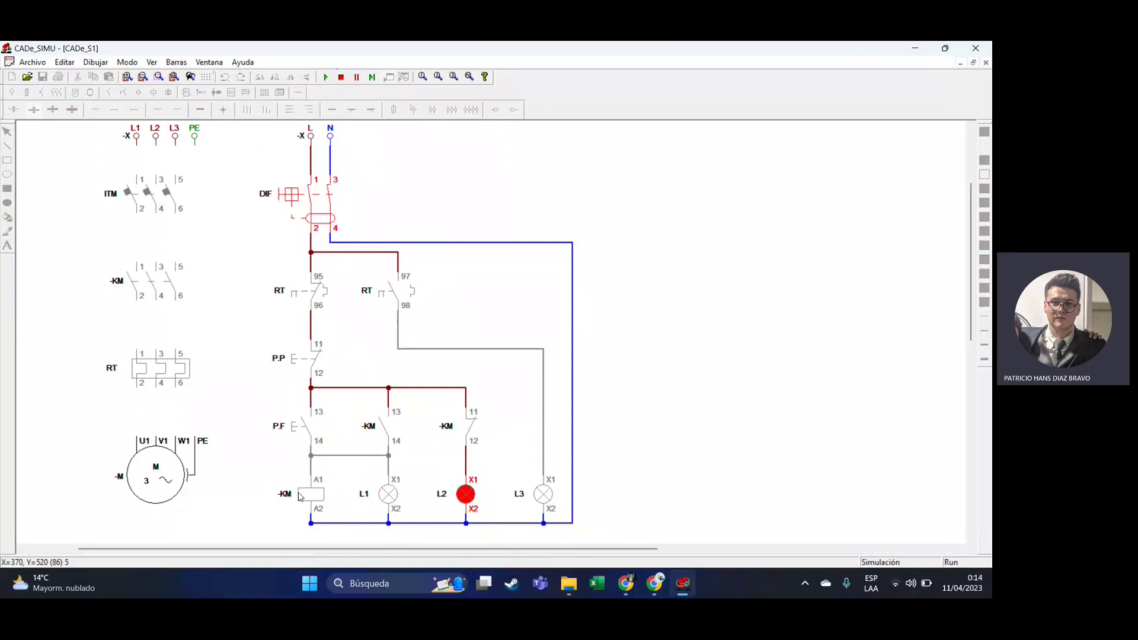
# Test the P.F start push button in the simulation and stop the simulation.
pyautogui.click(304, 428)
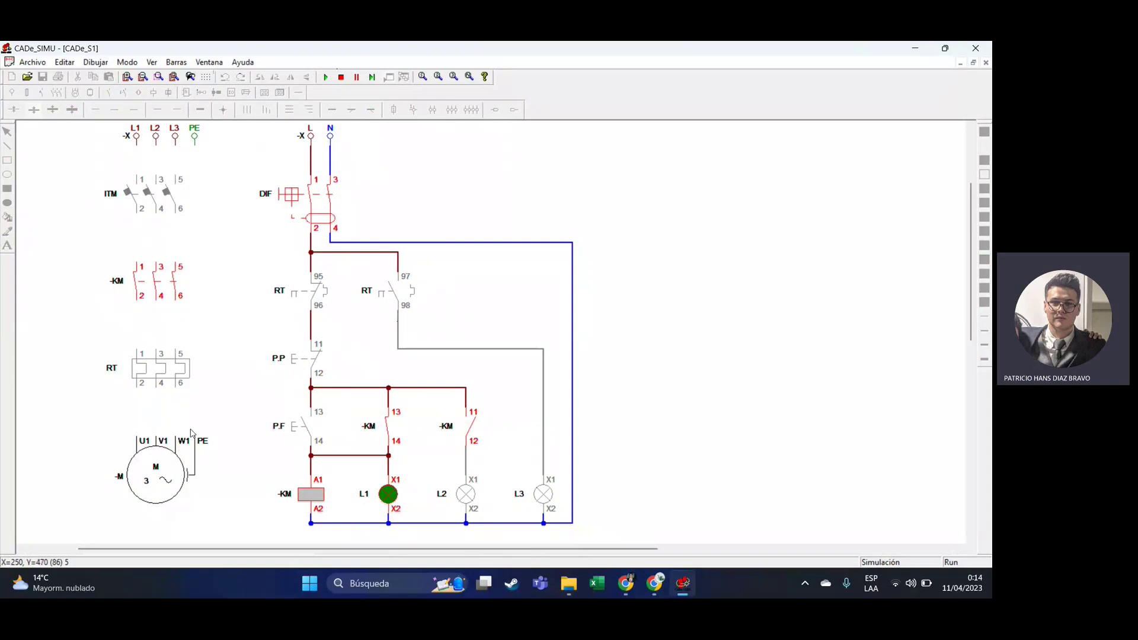
pyautogui.click(341, 78)
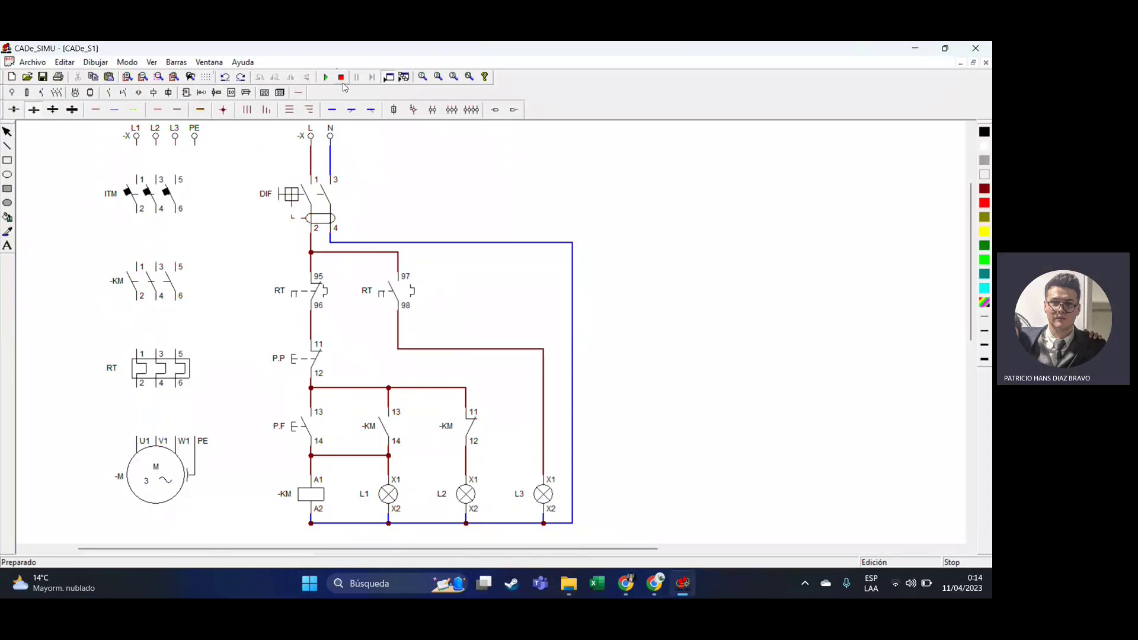
# Wire the power circuit from L1, L2 and L3 through ITM, -KM and RT to motor -M, and connect PE with a green cable.
pyautogui.click(248, 110)
pyautogui.moveTo(142, 152); pyautogui.dragTo(142, 443)
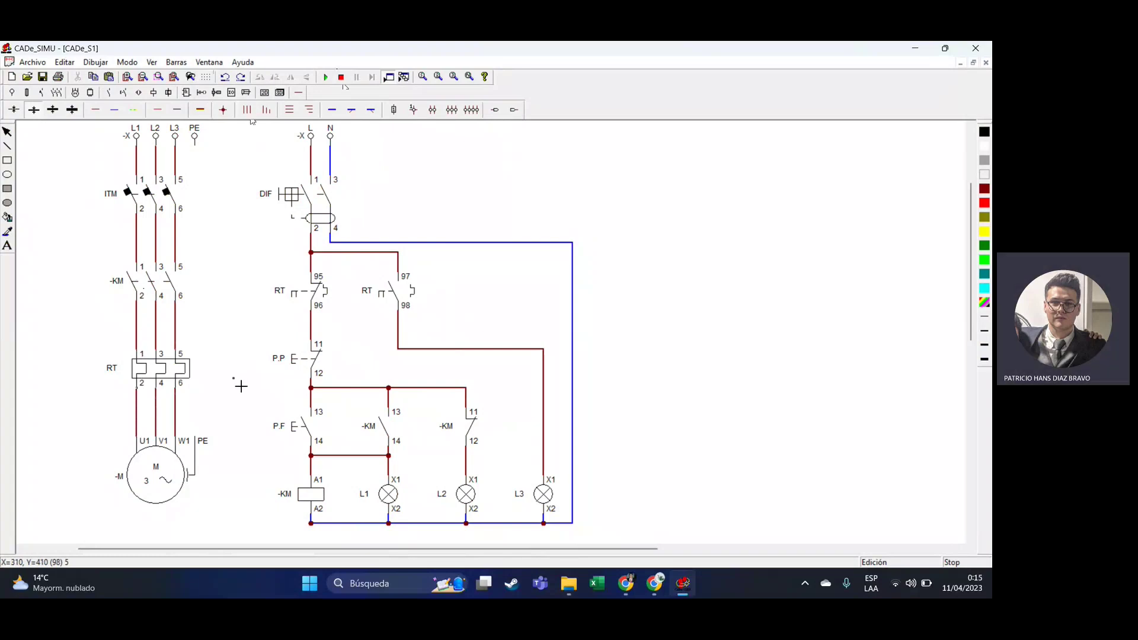
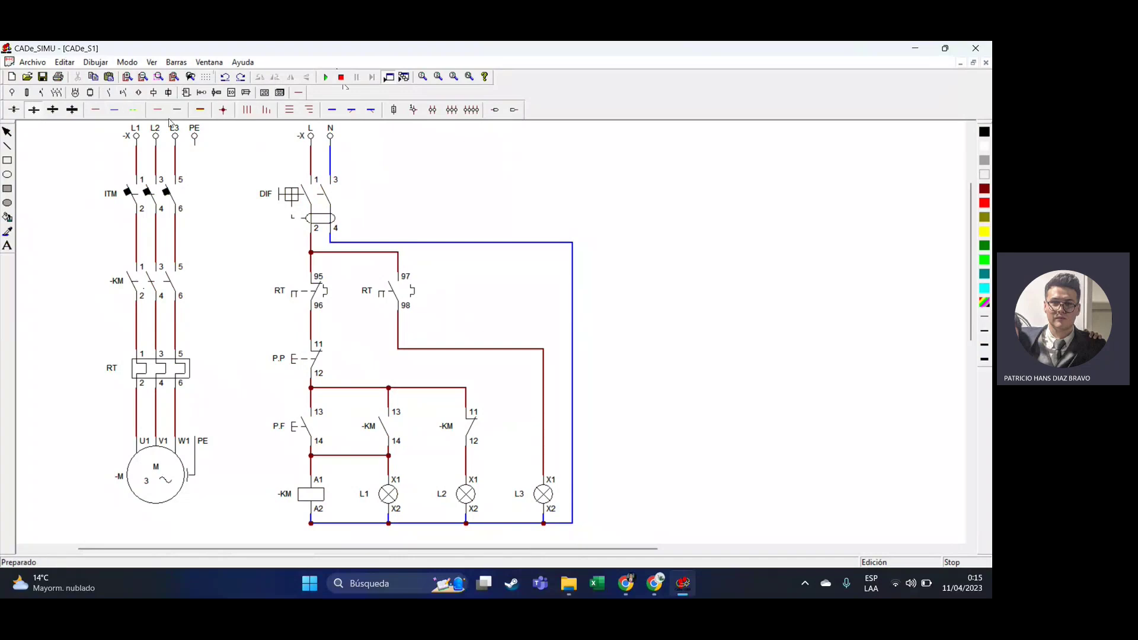
pyautogui.moveTo(202, 149); pyautogui.dragTo(207, 440)
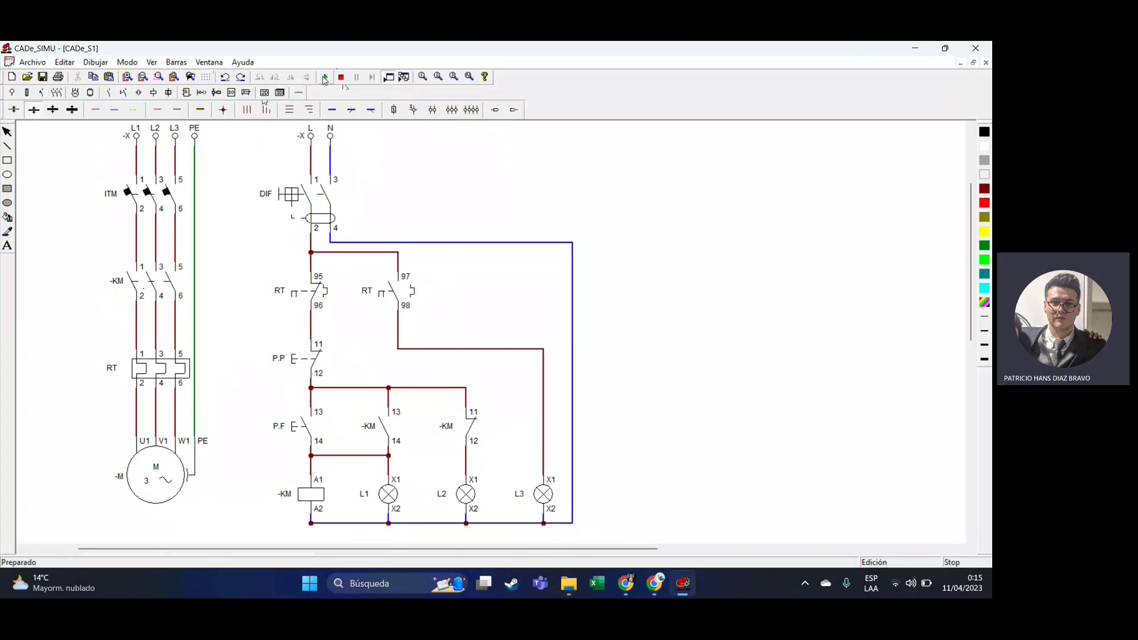
# Simulate the complete circuit with the DIF and ITM breakers closed, starting the motor with P.F and stopping it with P.P.
pyautogui.click(325, 77)
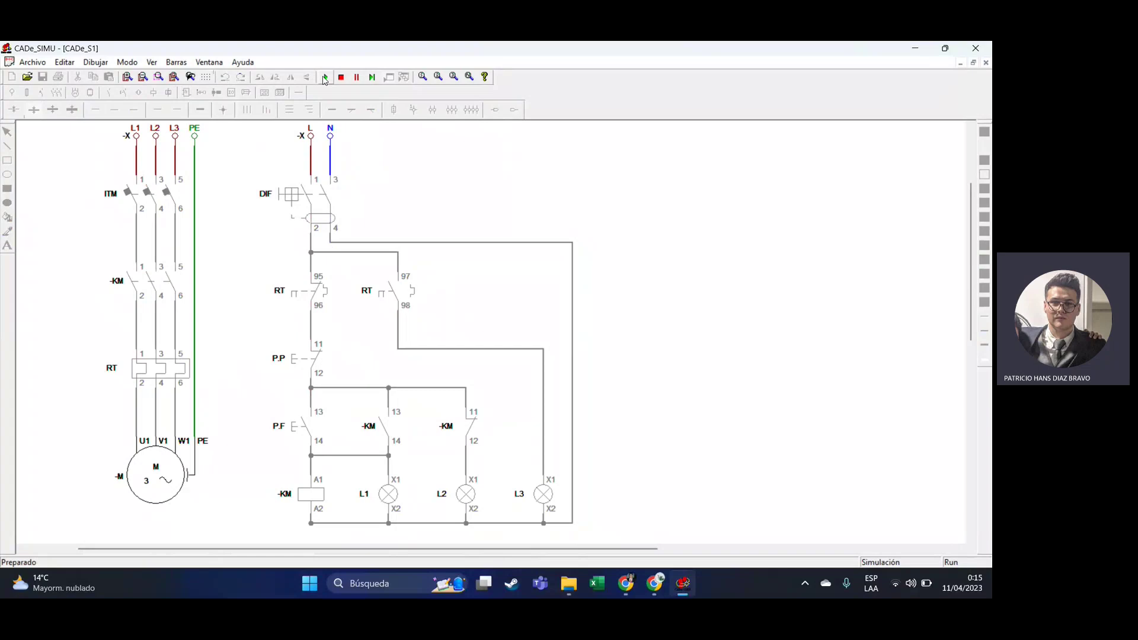
pyautogui.click(327, 218)
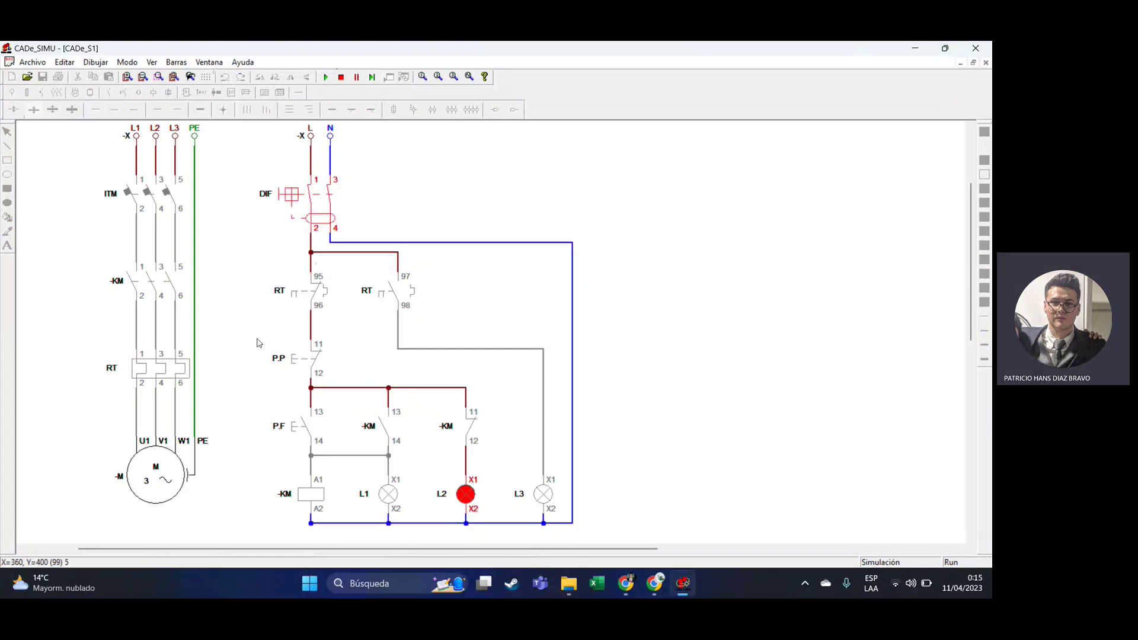
pyautogui.click(153, 204)
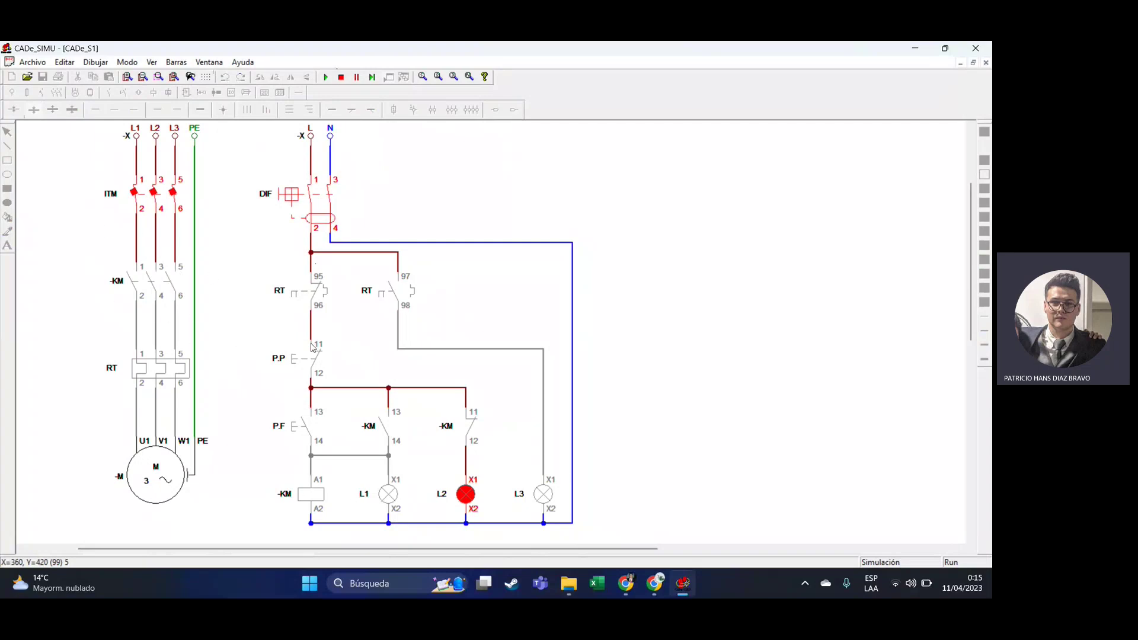
pyautogui.click(306, 432)
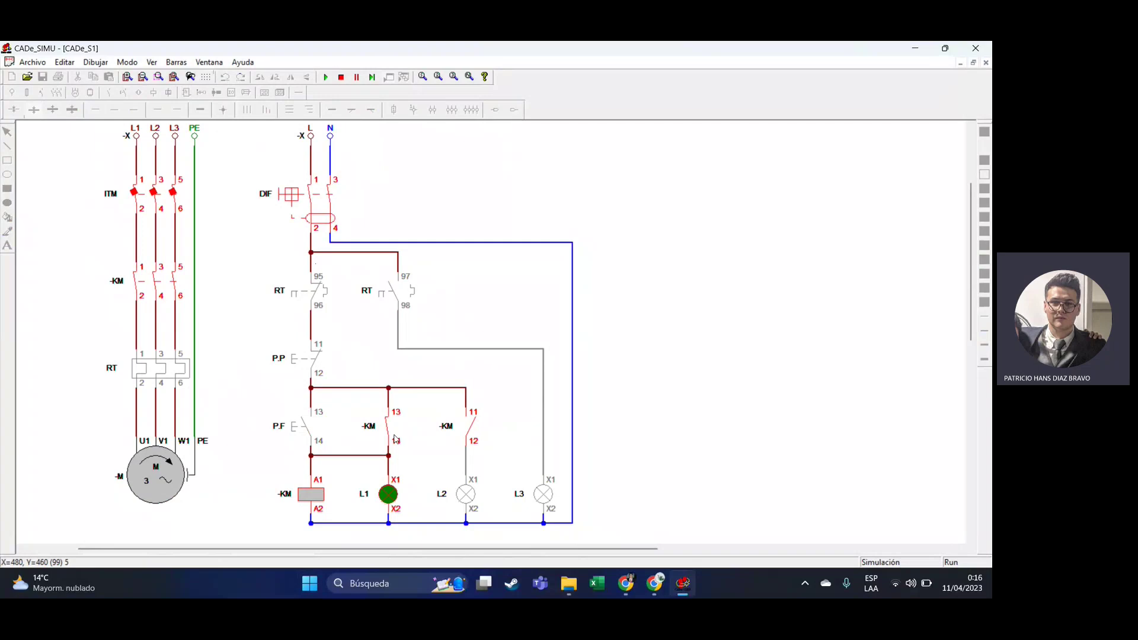
pyautogui.click(313, 362)
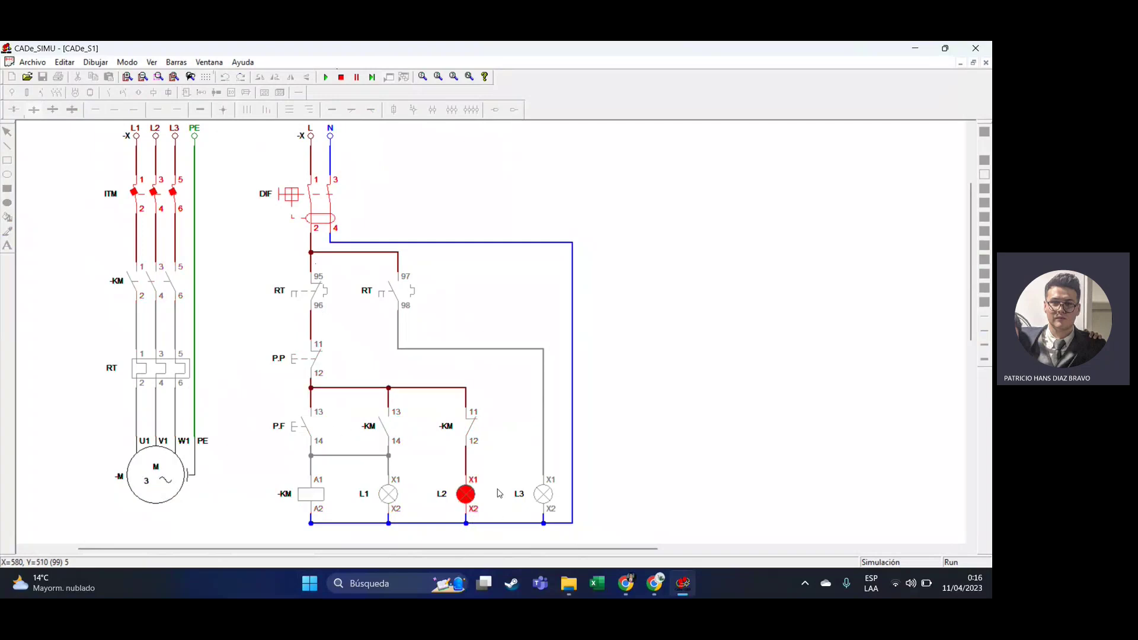
# Restart the motor with P.F, test thermal relay RT by tripping it, trying P.F and resetting it, and end the simulation.
pyautogui.click(304, 431)
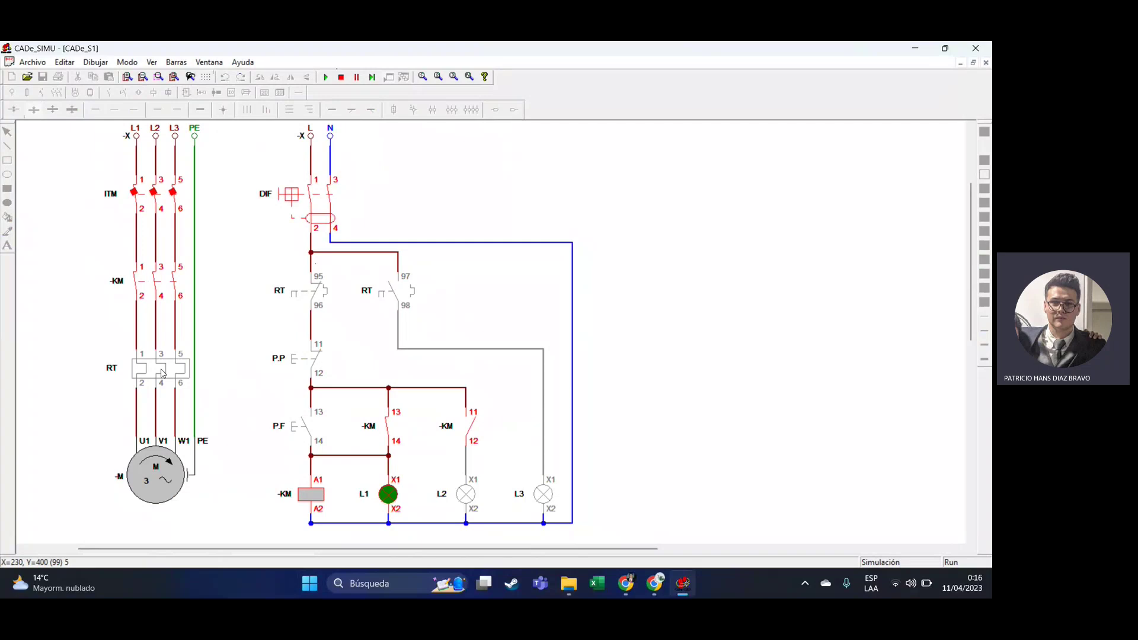
pyautogui.click(162, 373)
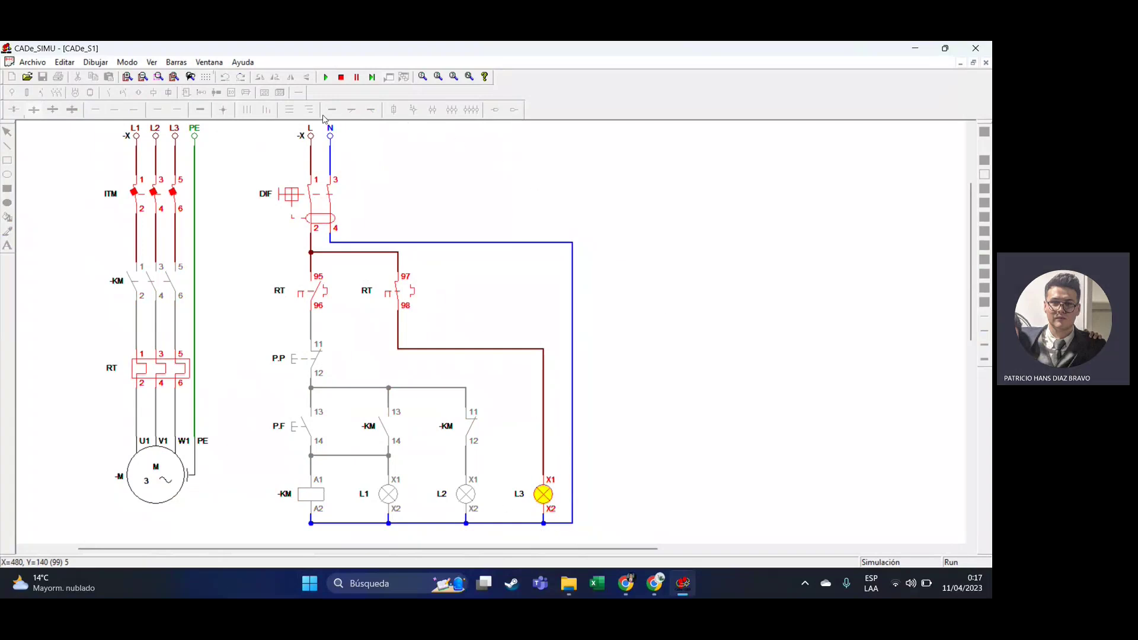
pyautogui.click(304, 428)
pyautogui.click(305, 428)
pyautogui.click(142, 377)
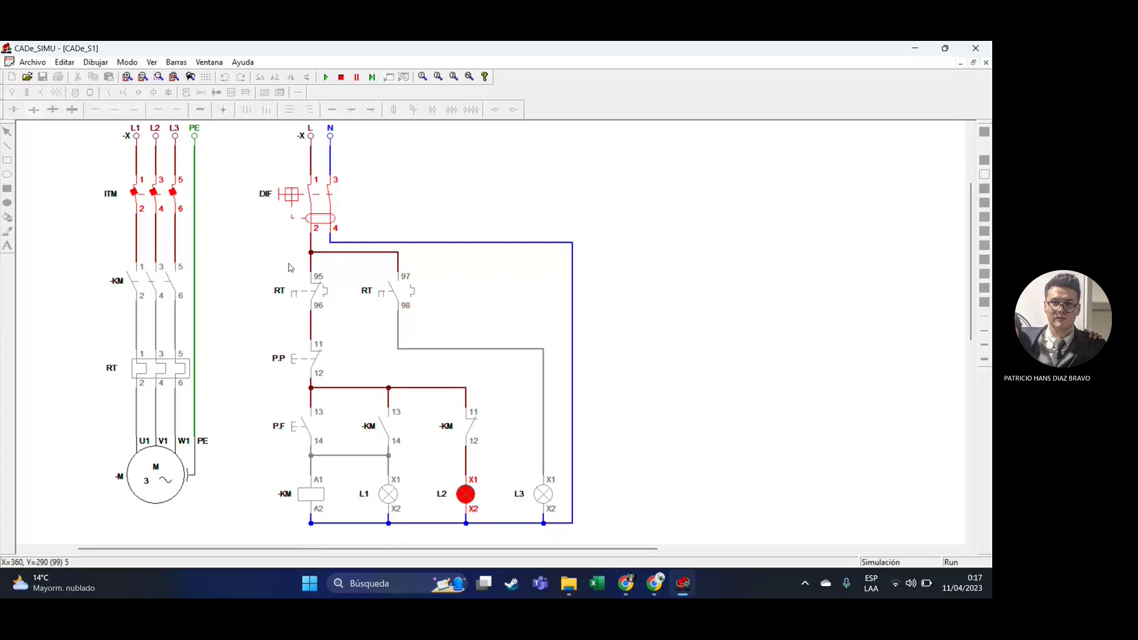
pyautogui.click(348, 79)
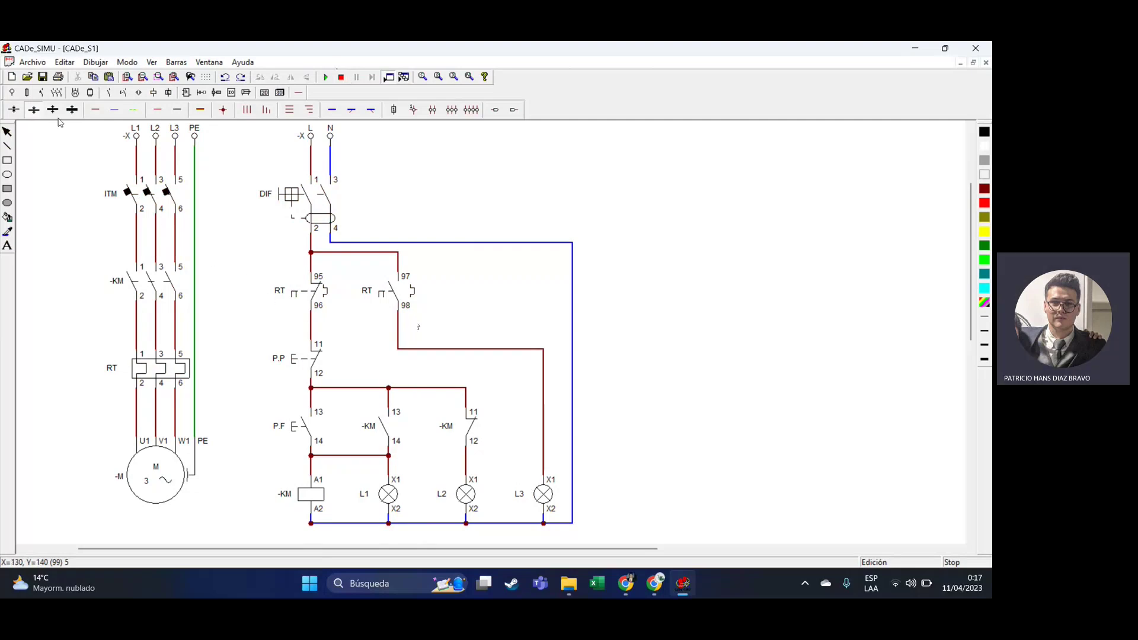
# Save the drawing as PARTIR-PARAR MOTOR TRIFASICO in the CADE SIMU V.4 folder with file type Todos los archivos.
pyautogui.click(33, 63)
pyautogui.click(48, 135)
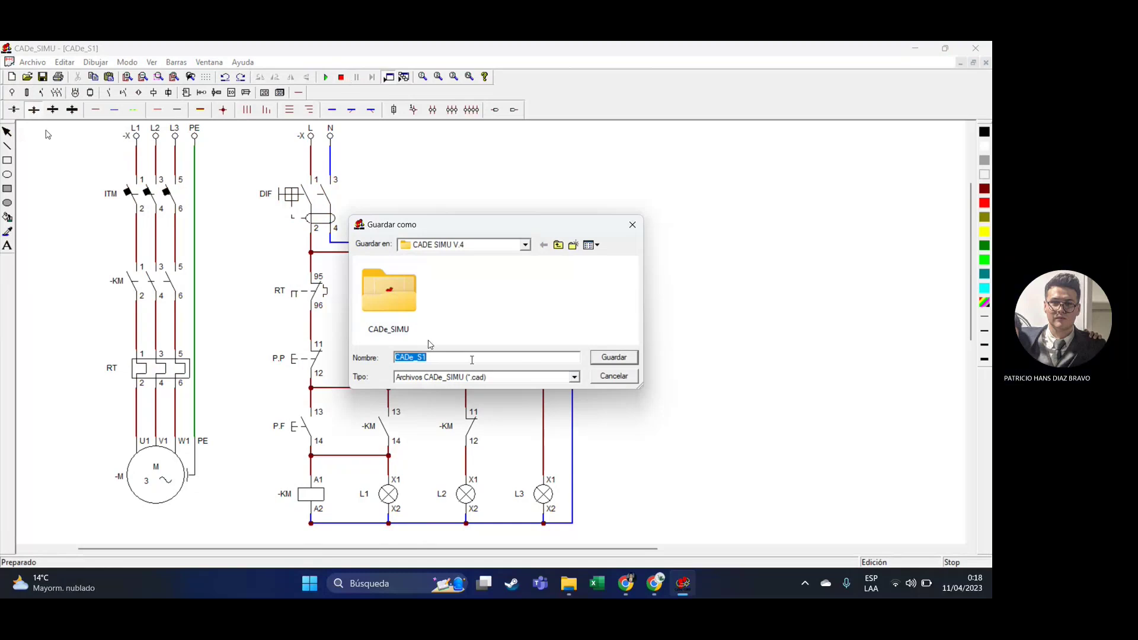
pyautogui.write('PARTIR-PARAR MOTOR ')
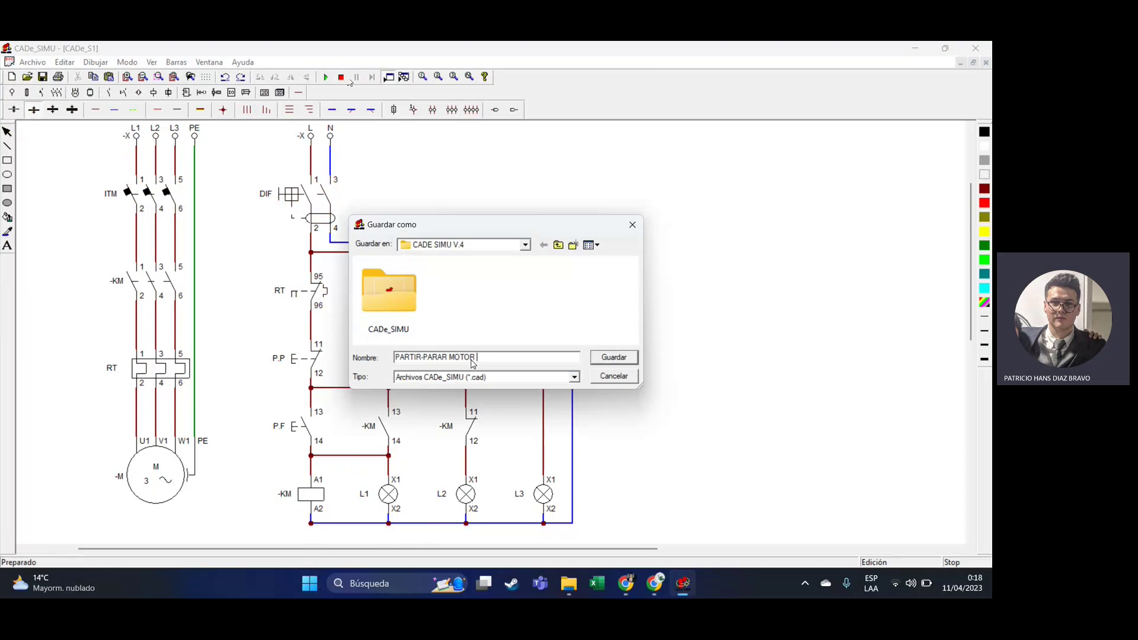
pyautogui.write('TRIFAS')
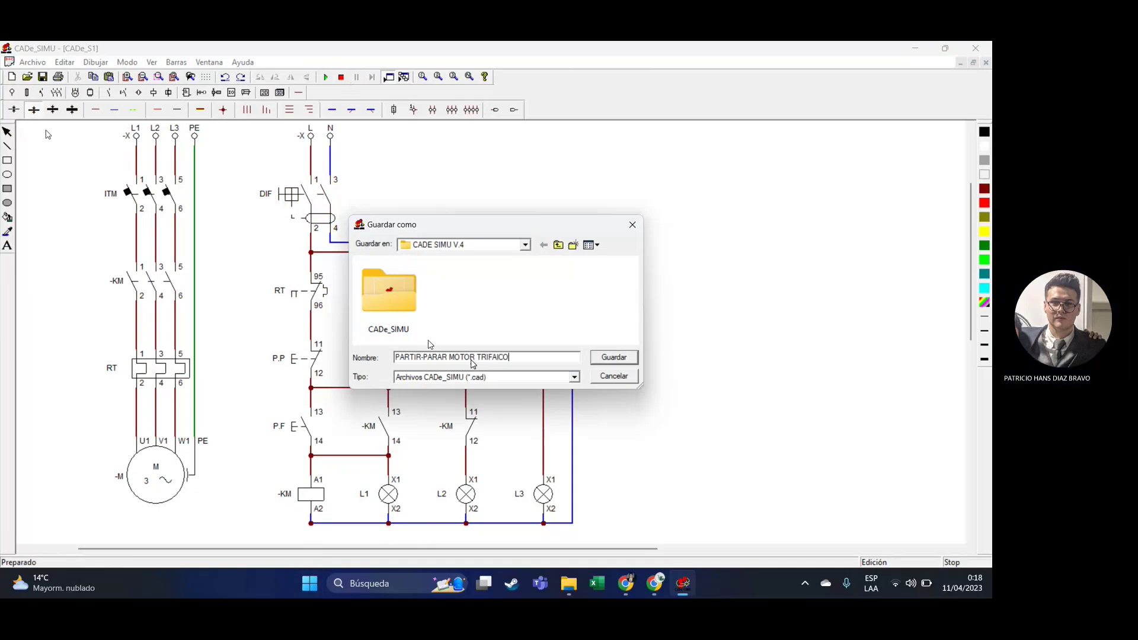
pyautogui.write('ICO')
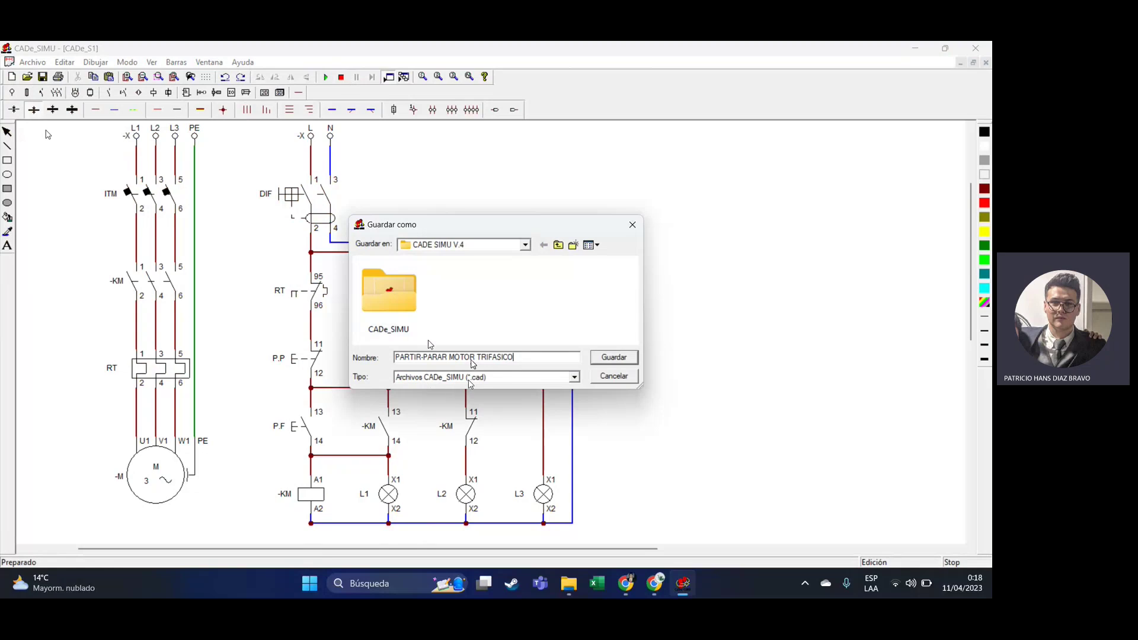
pyautogui.click(500, 380)
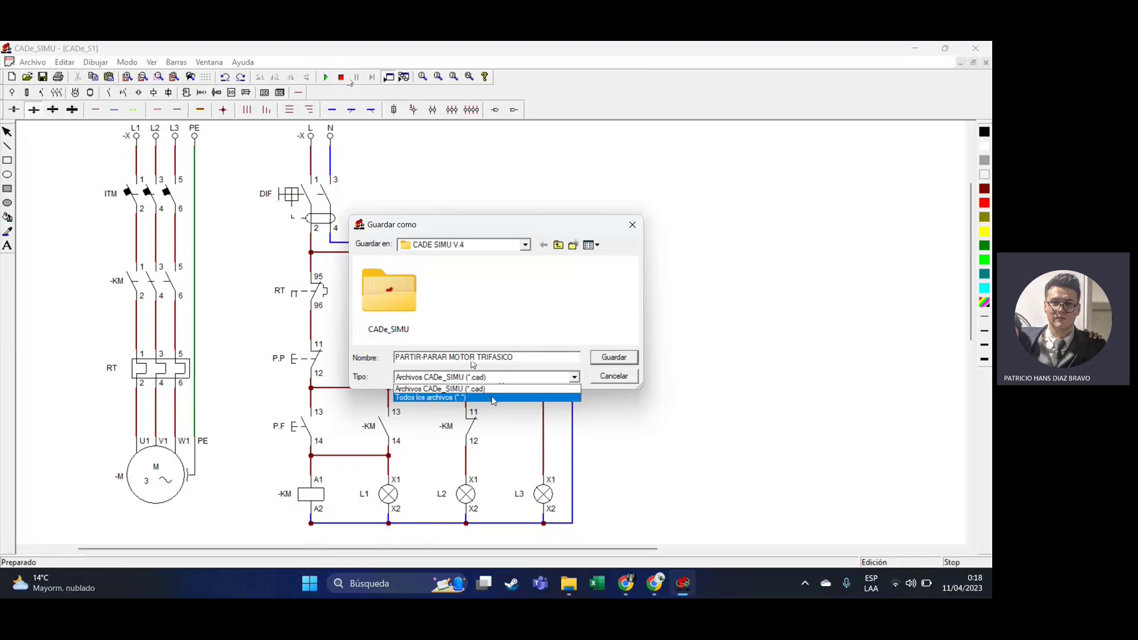
pyautogui.click(493, 398)
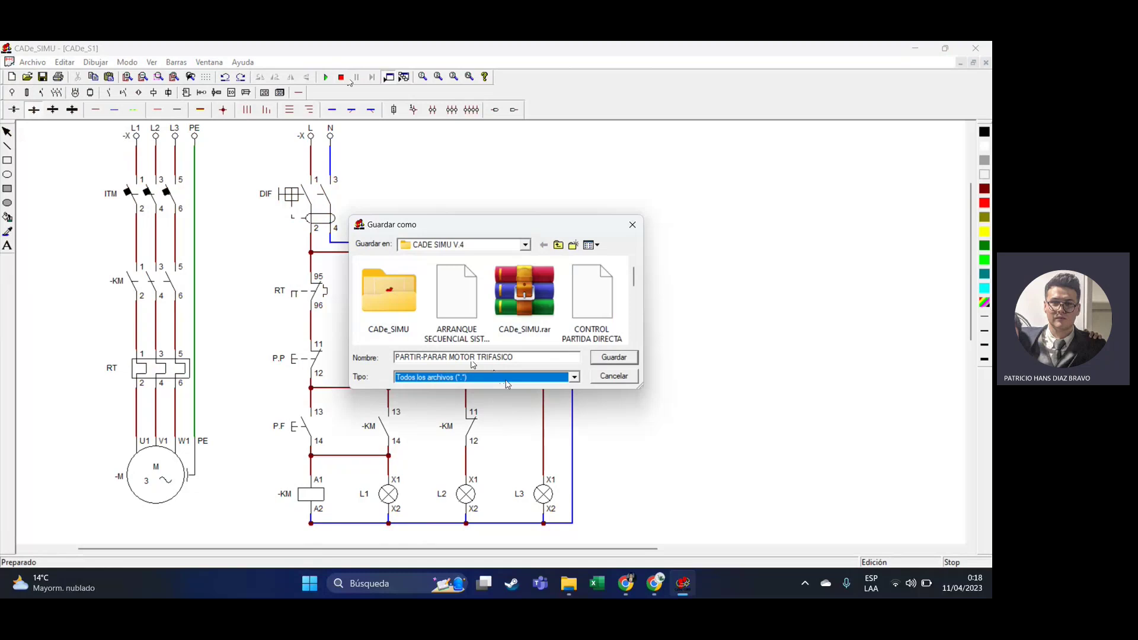
pyautogui.click(612, 357)
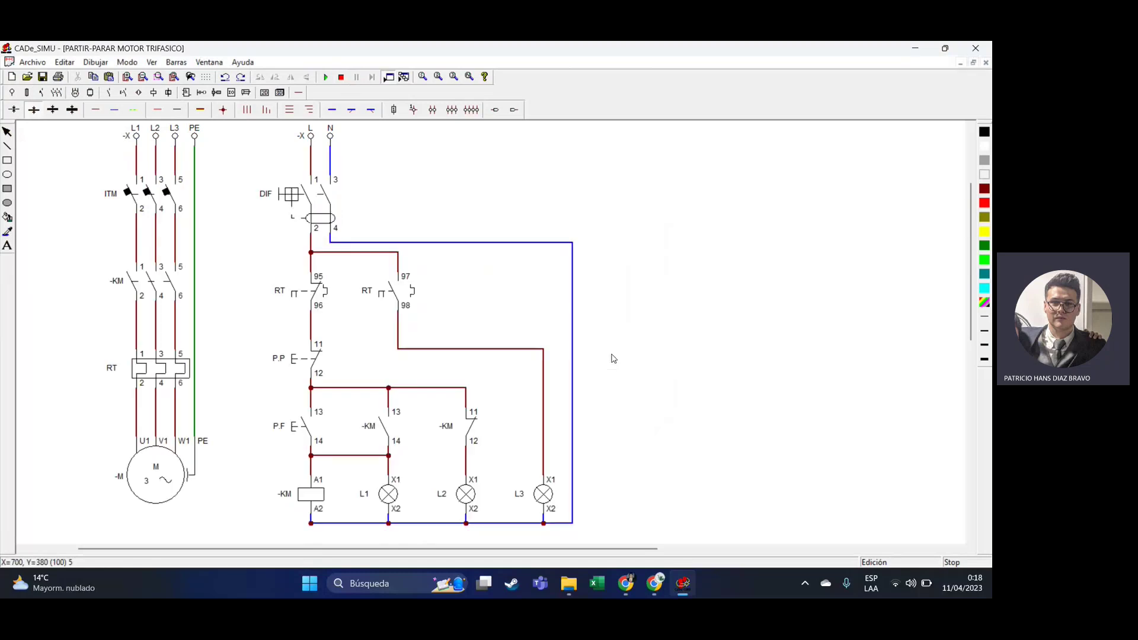
# Close the drawing and reopen PARTIR-PARAR MOTOR TRIFASICO by listing Todos los archivos, with its window maximized.
pyautogui.click(985, 63)
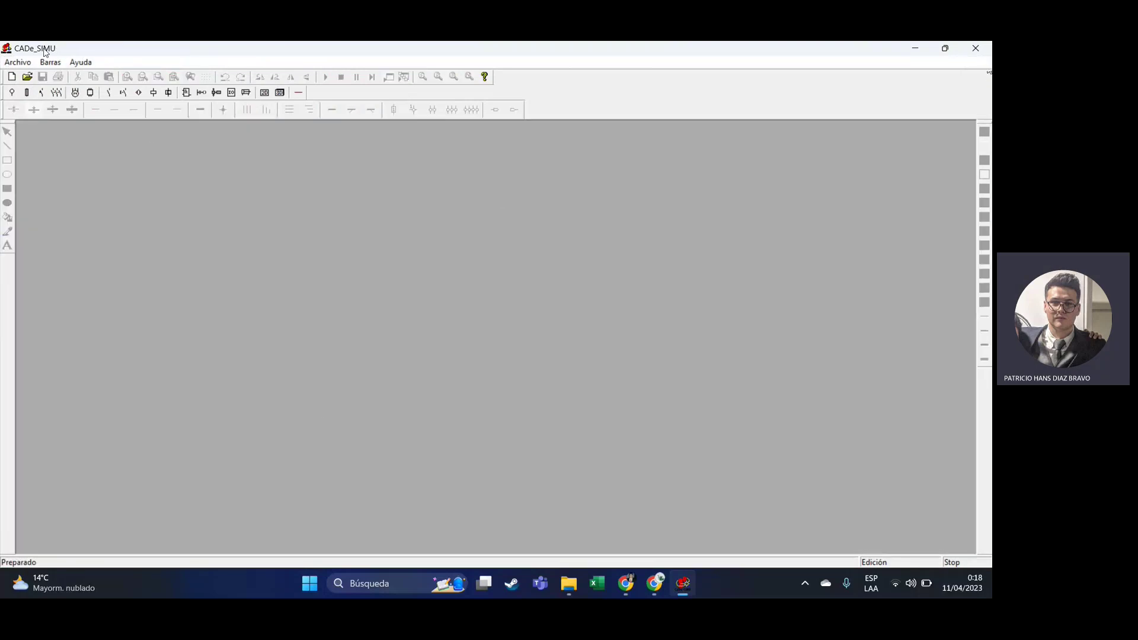
pyautogui.click(33, 64)
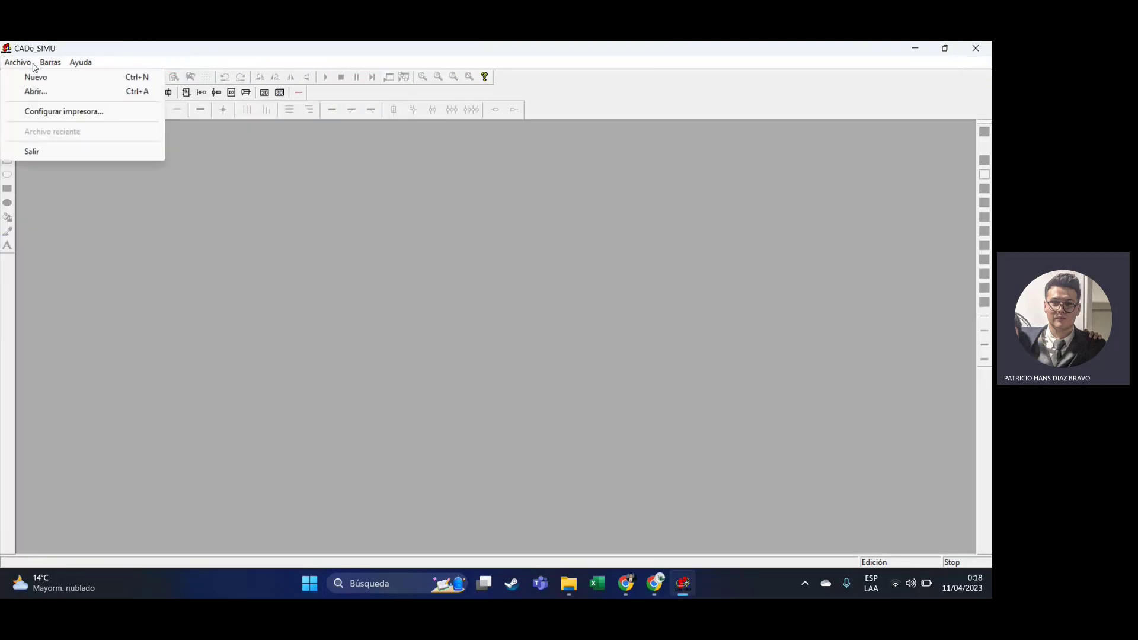
pyautogui.click(36, 90)
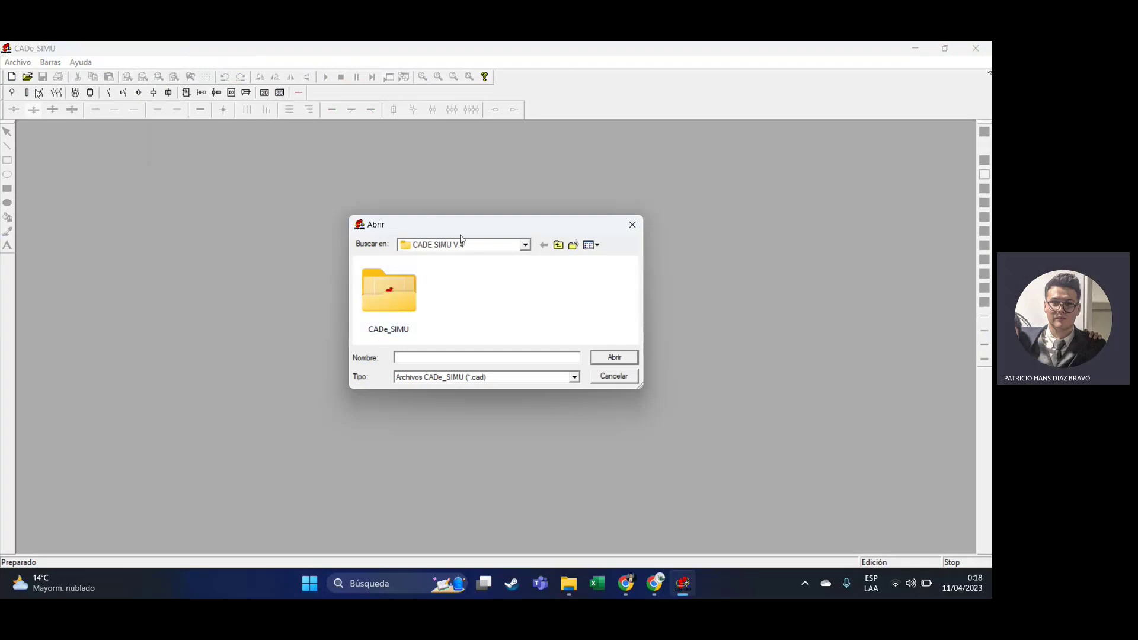
pyautogui.click(493, 379)
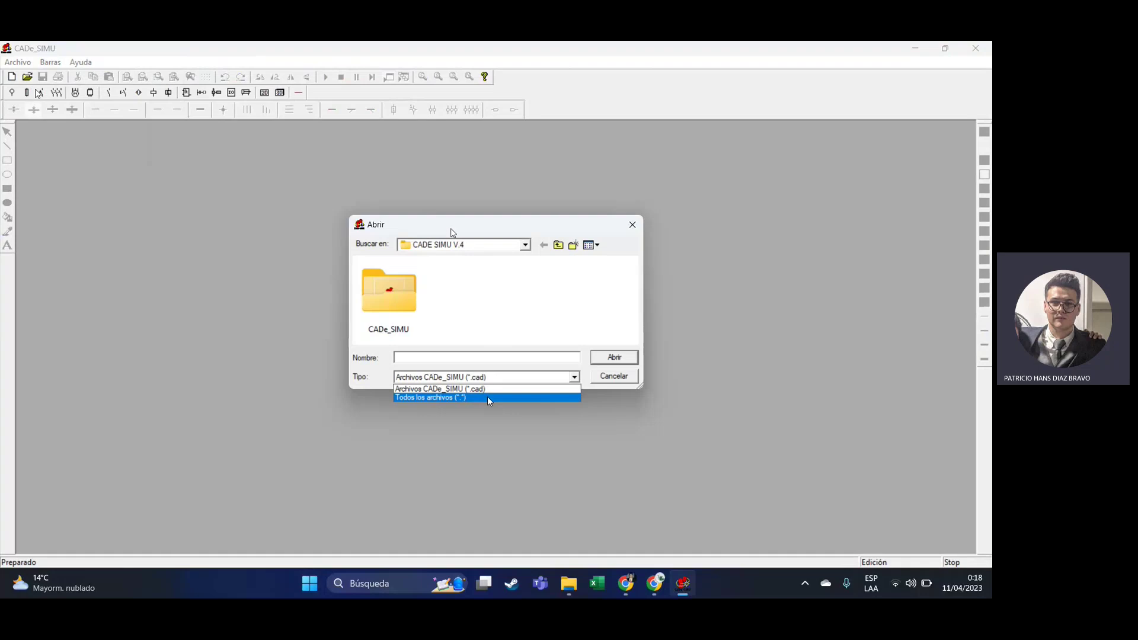
pyautogui.click(487, 396)
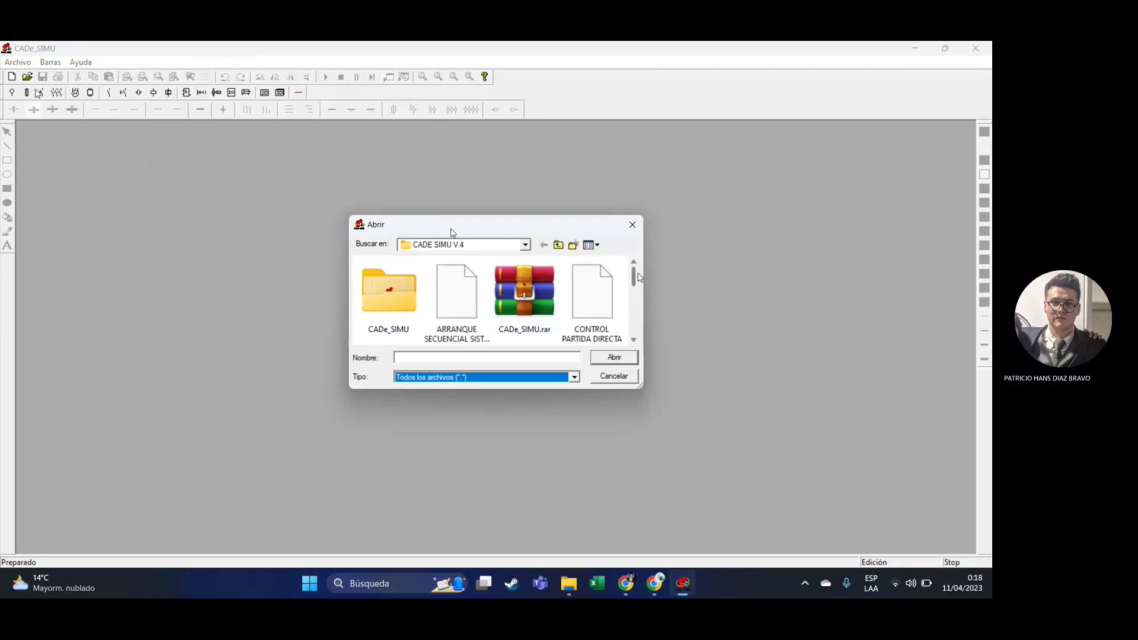
pyautogui.moveTo(634, 276); pyautogui.dragTo(636, 305)
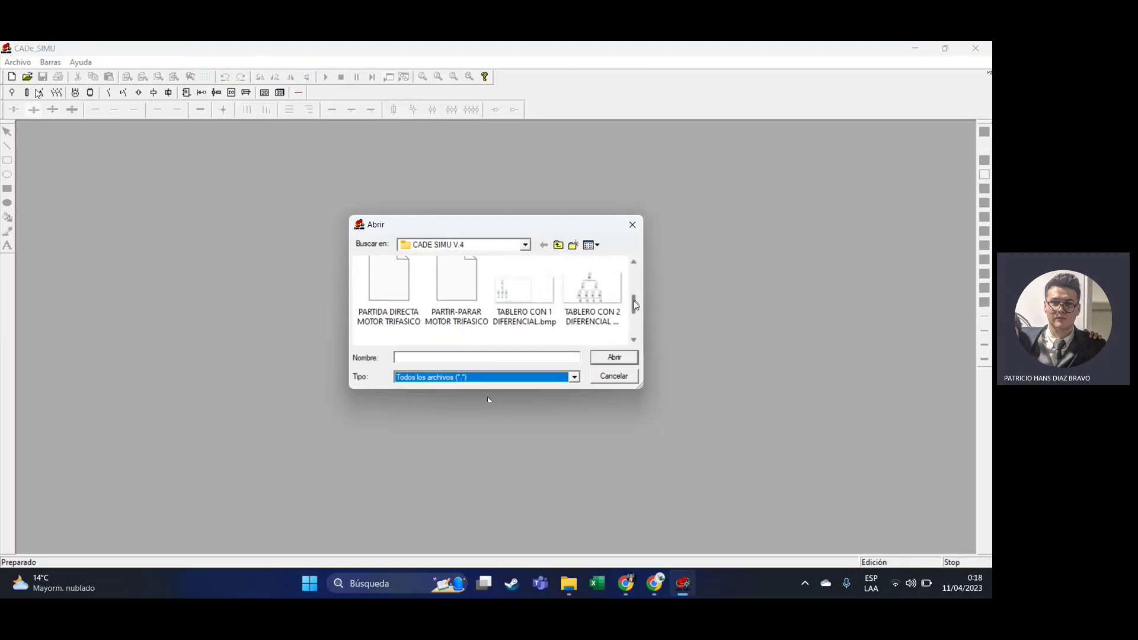
pyautogui.click(448, 289)
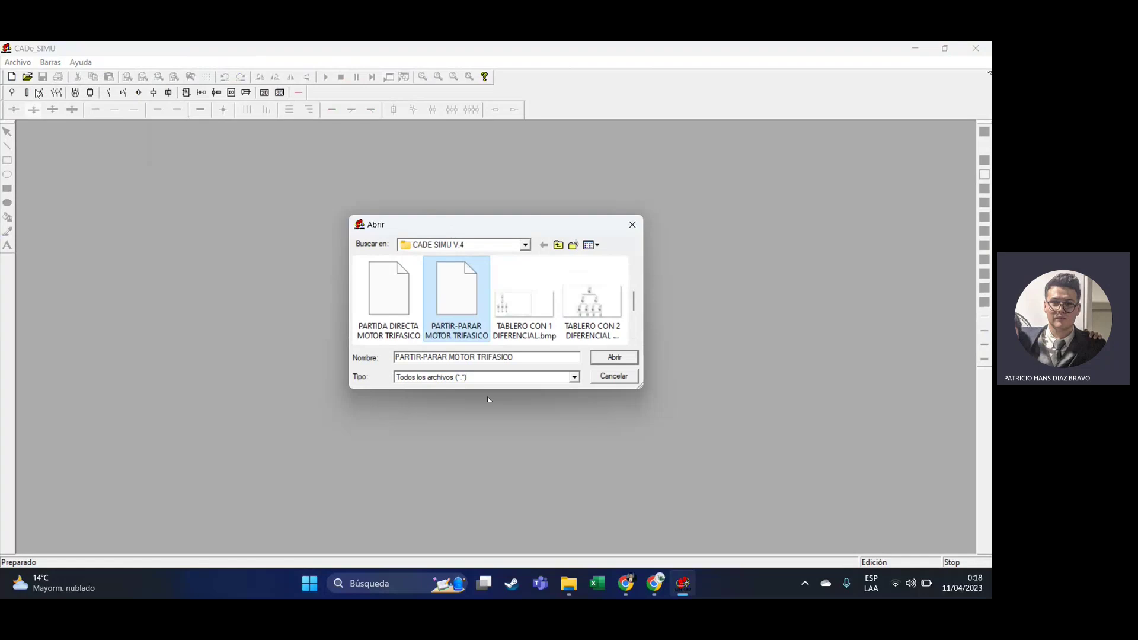
pyautogui.click(615, 358)
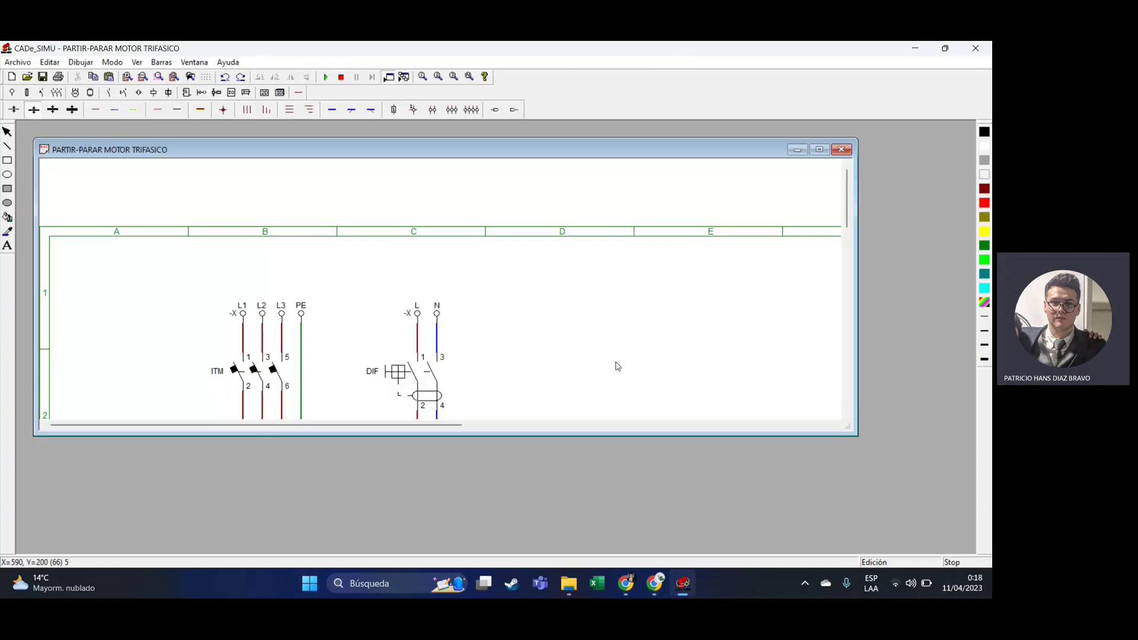
pyautogui.click(819, 149)
pyautogui.scroll(-4, 312, 279)
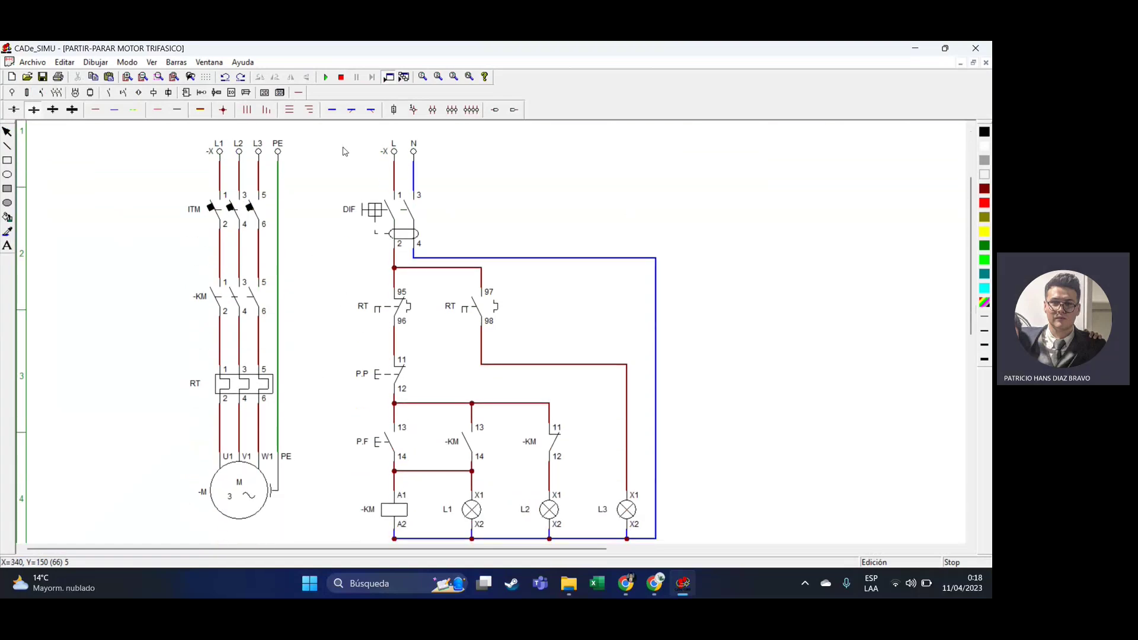
# Minimize the open windows and switch to the Microsoft Teams meeting in Chrome.
pyautogui.click(916, 47)
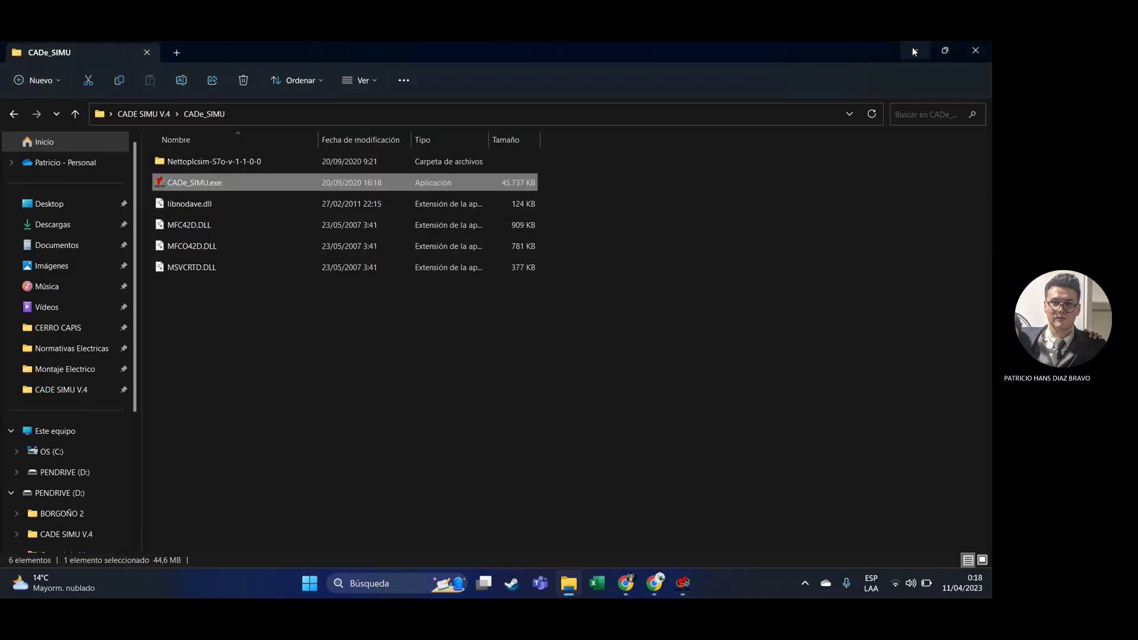
pyautogui.click(913, 51)
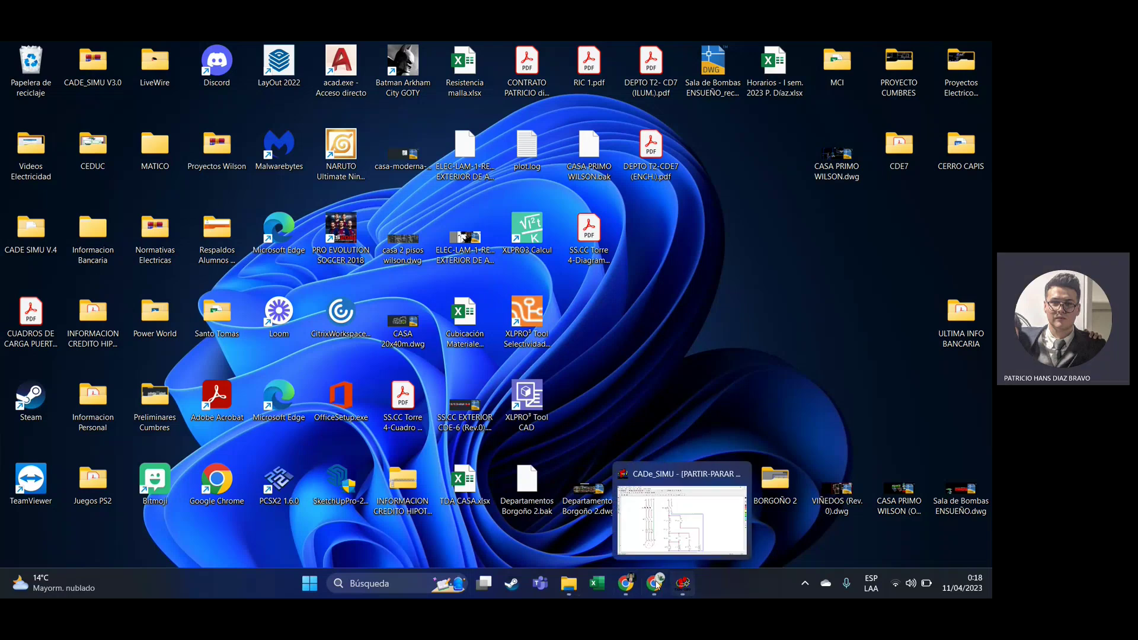
pyautogui.moveTo(644, 586)
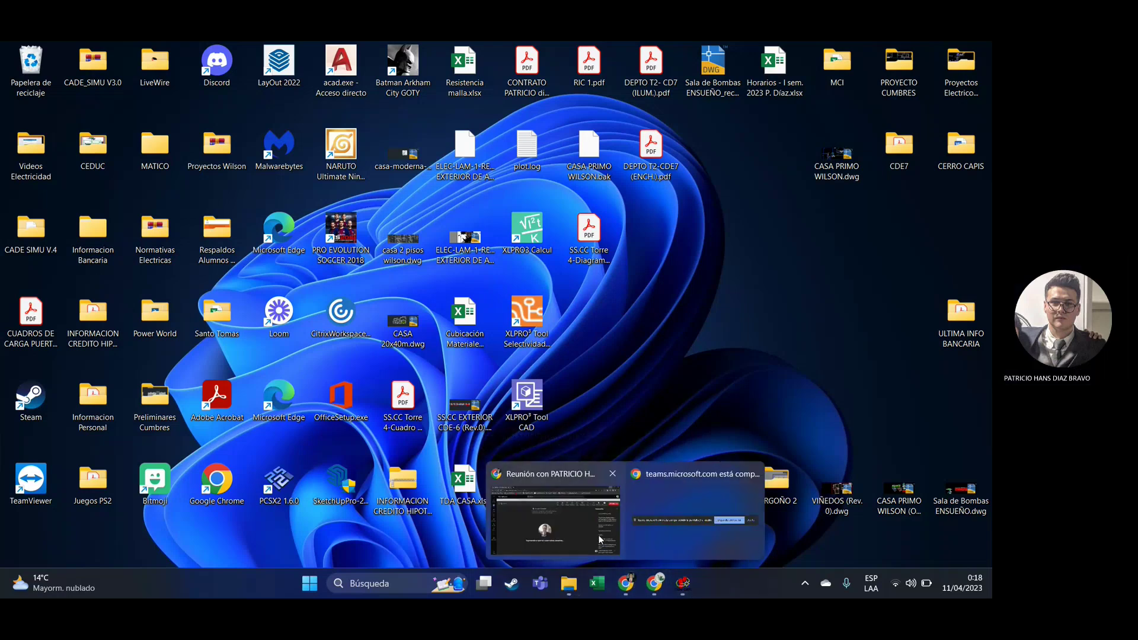
pyautogui.click(590, 501)
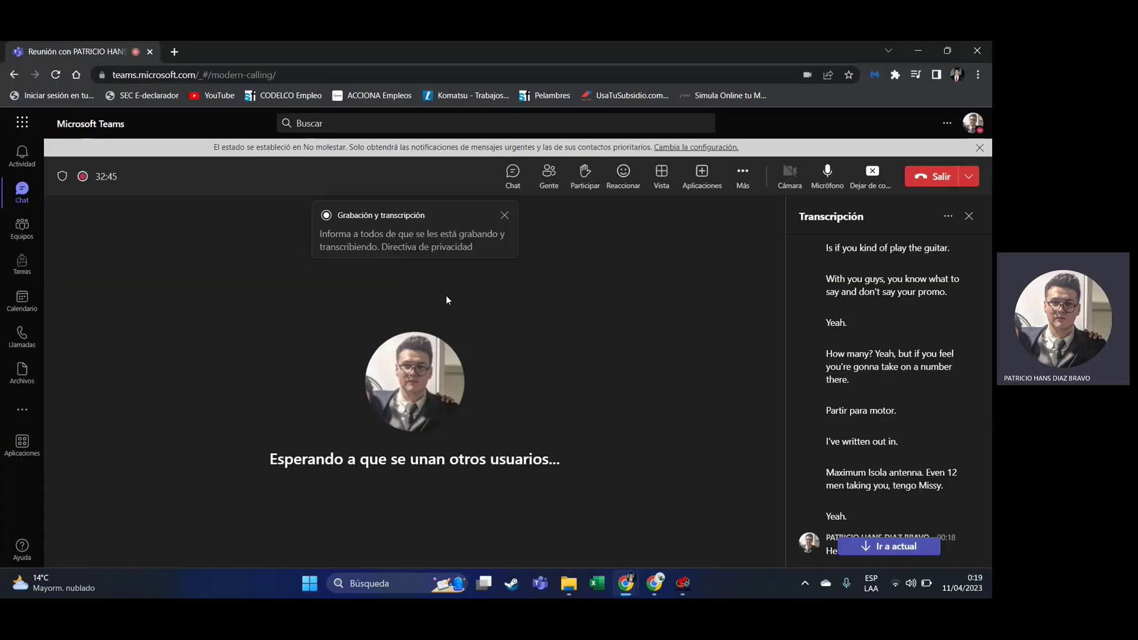